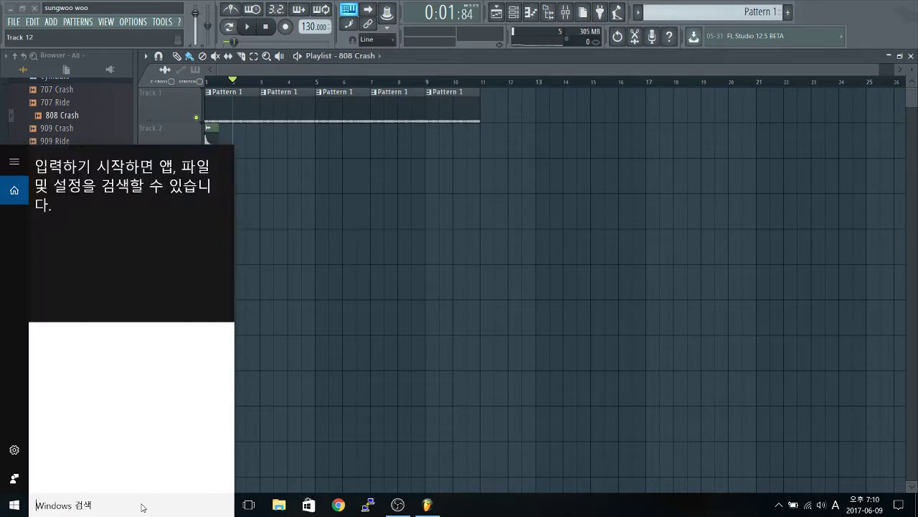
left_click(363, 281)
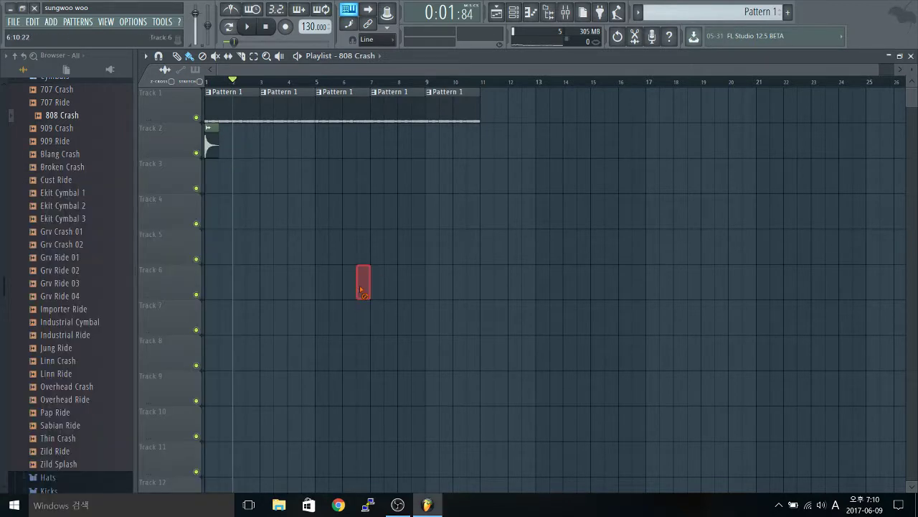
right_click(364, 286)
scroll(363, 289, "down", 5)
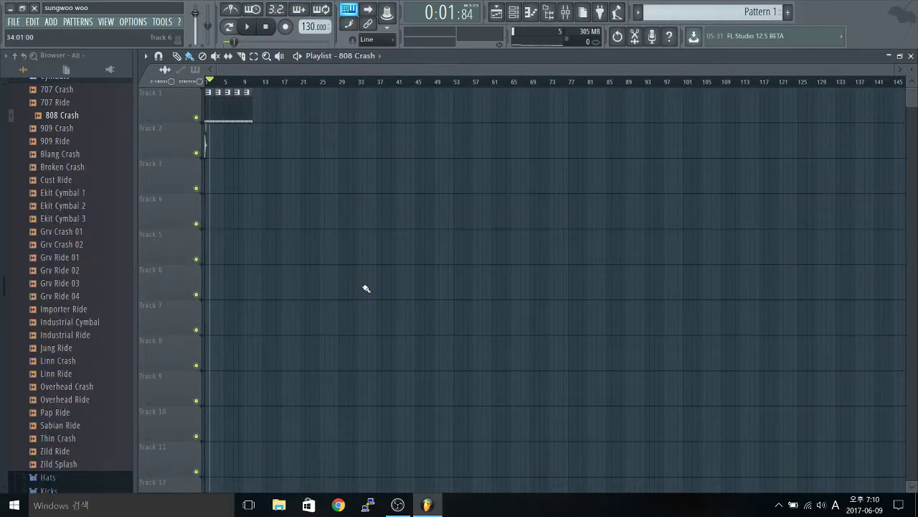
scroll(365, 289, "up", 5)
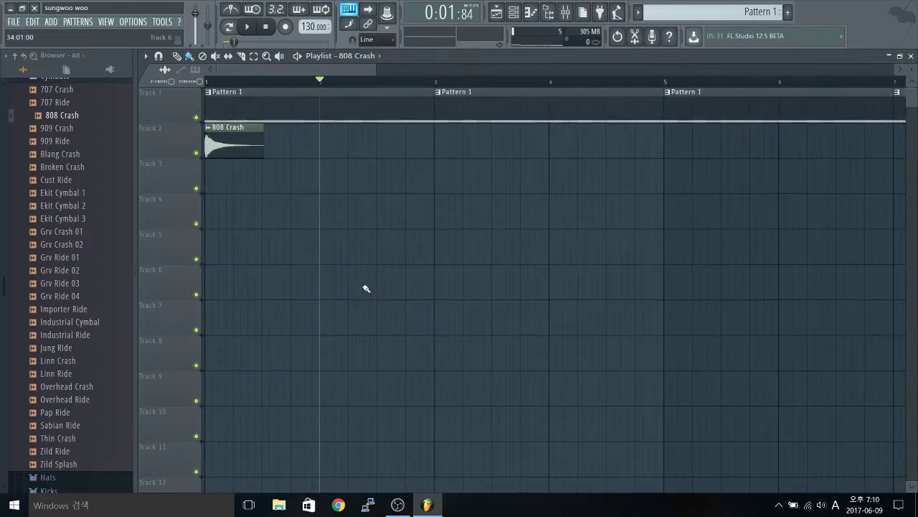
key("F5")
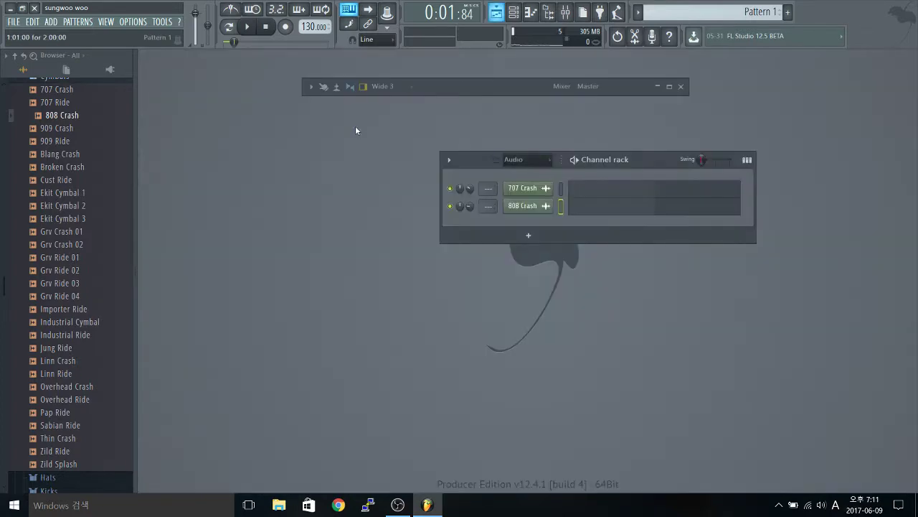
key("F5")
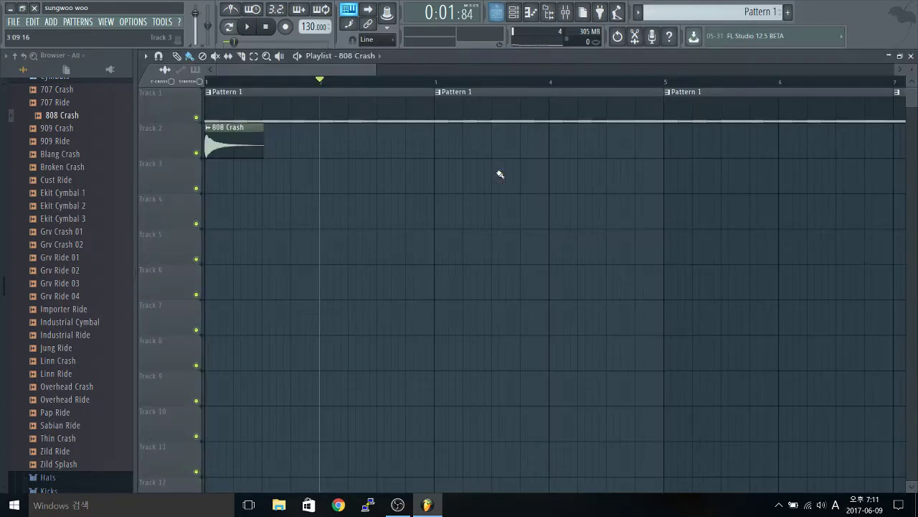
Step: Open the channel rack and set its channel filter to All
key("F6")
left_click(528, 159)
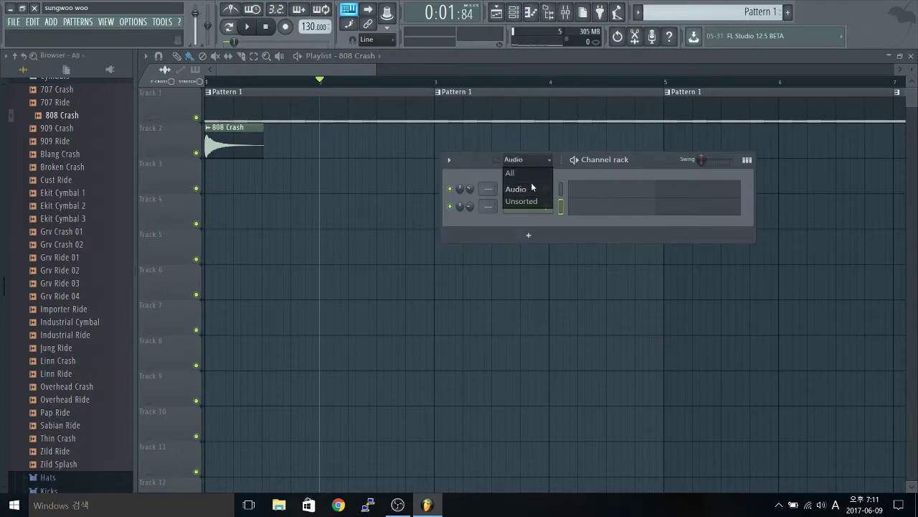
left_click(526, 173)
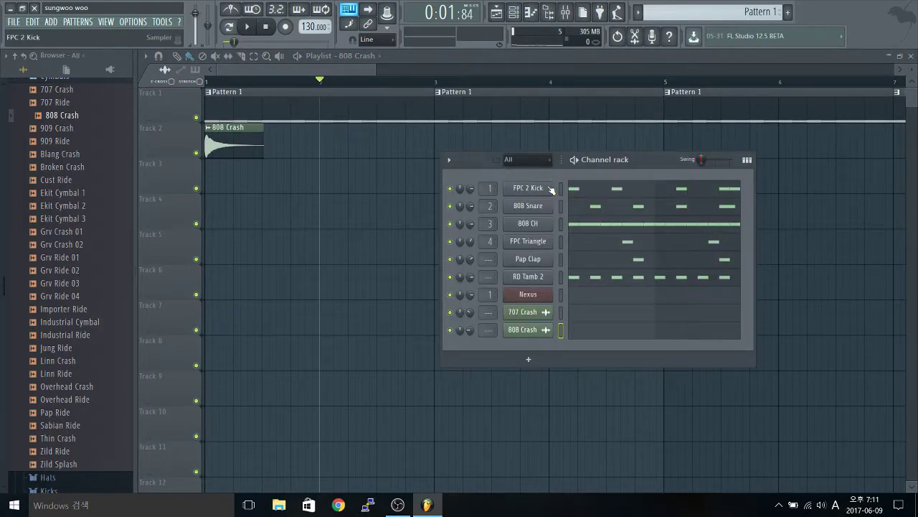
Step: Solo the FPC 2 Kick channel and play the song briefly to hear the kick alone
right_click(449, 207)
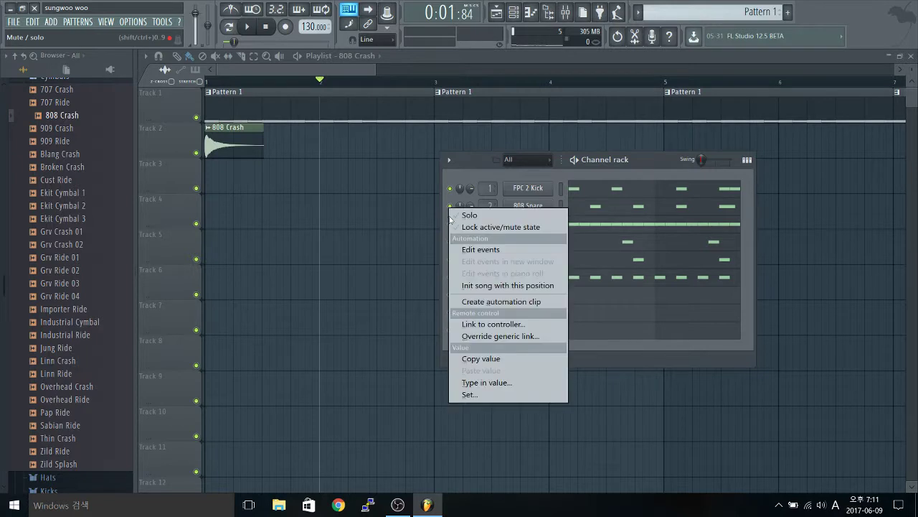
right_click(457, 189)
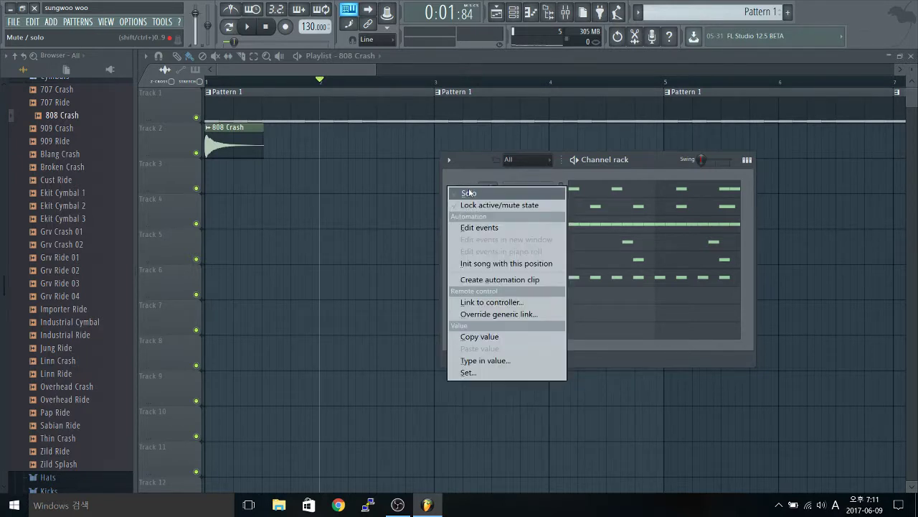
left_click(462, 193)
key("space")
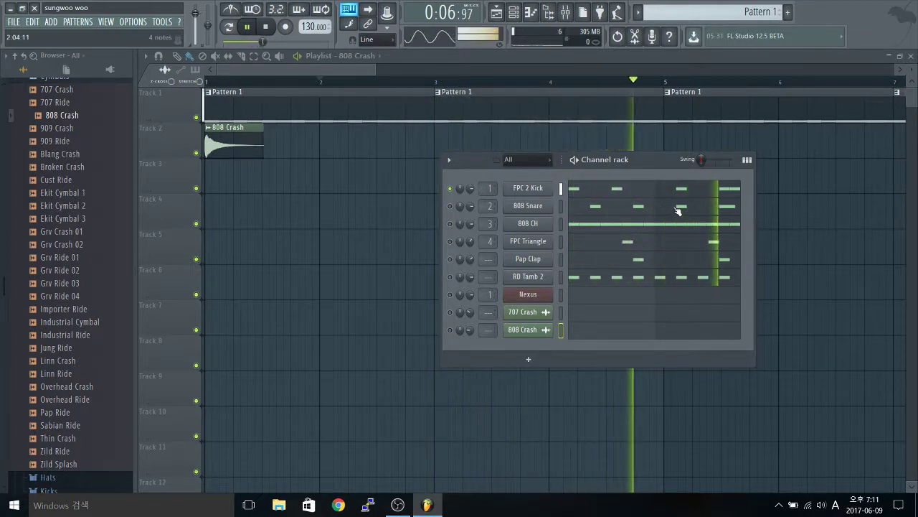
key("space")
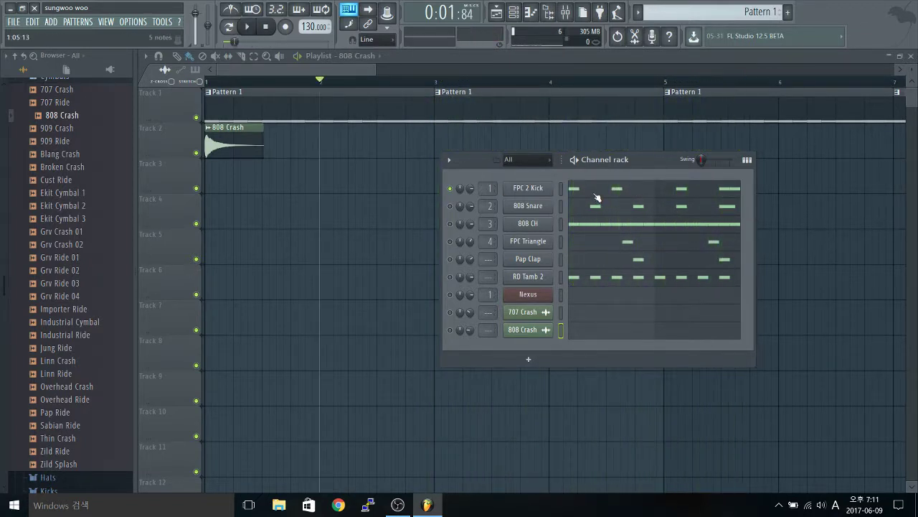
Step: Open the FPC 2 Kick notes in the piano roll and audition each of the C5 notes
left_click(593, 192)
left_click(195, 261)
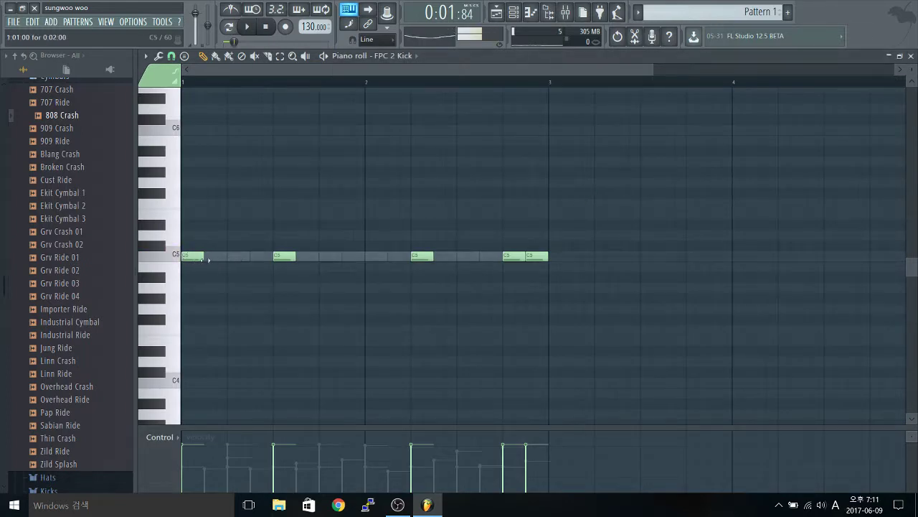
left_click(279, 259)
left_click(419, 257)
left_click(514, 257)
left_click(535, 256)
Step: Find and open Notepad (메모장) through Windows search, and narrow its window so the kick notes stay visible
key("super")
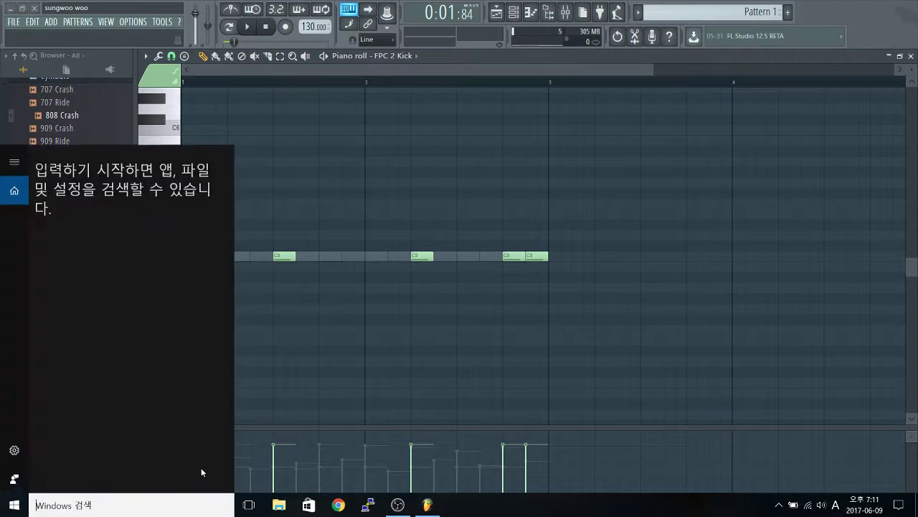
type("apahw")
key("BackSpace")
key("BackSpace")
key("BackSpace")
key("BackSpace")
key("BackSpace")
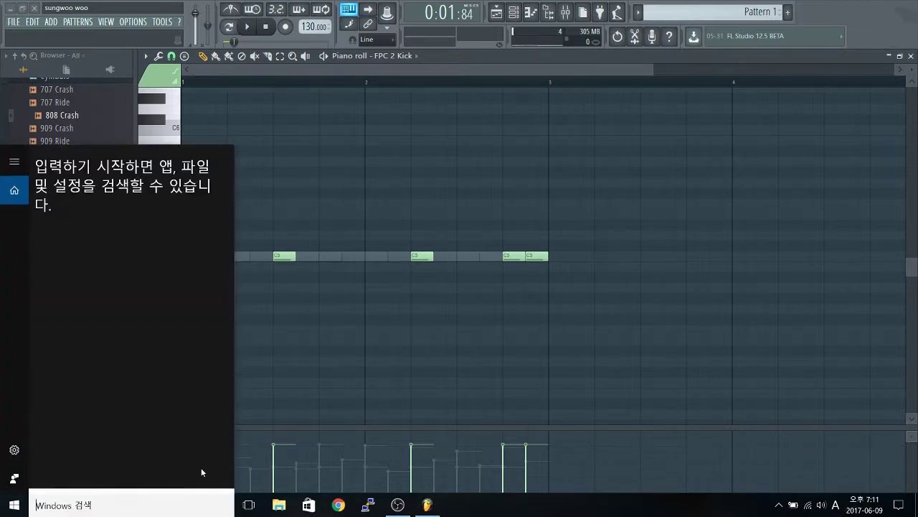
type("\\ap")
key("BackSpace")
key("BackSpace")
key("BackSpace")
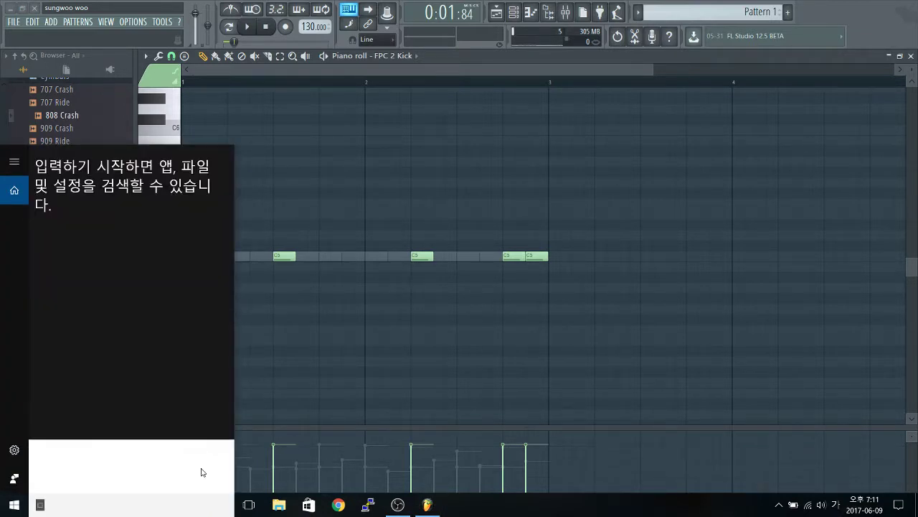
key("Hangul")
type("메모장")
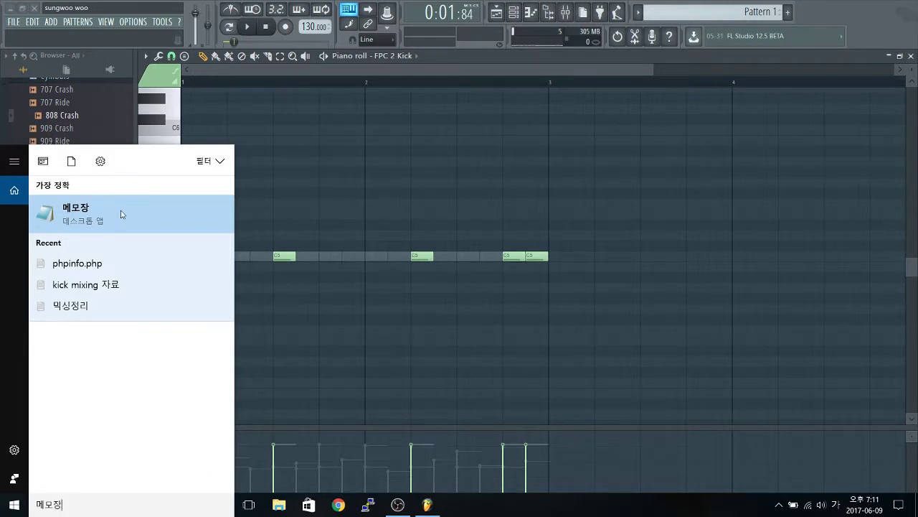
left_click(122, 214)
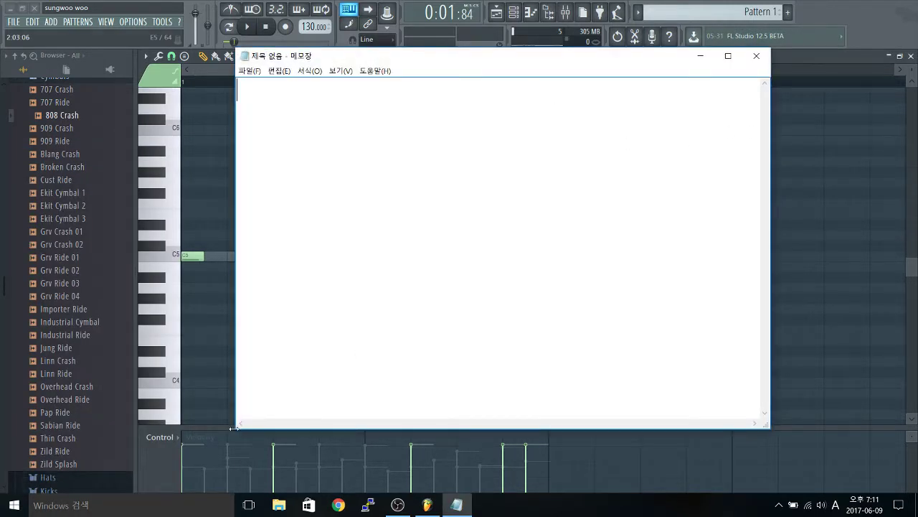
left_click_drag(237, 427, 592, 426)
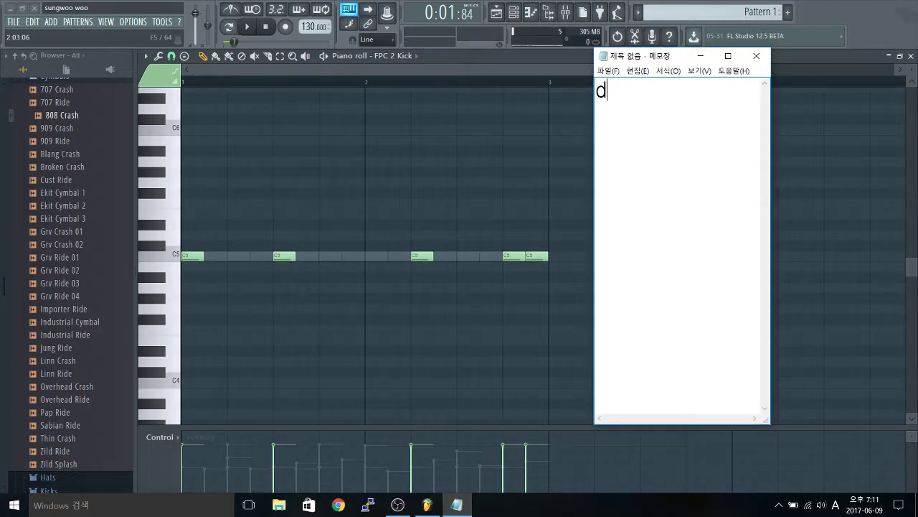
Step: Write "자 기본드럼 룹을만" and "들어 보겠습니다!!" on two lines in the blank note
key("Hangul")
type("자 ")
type("기본드럼")
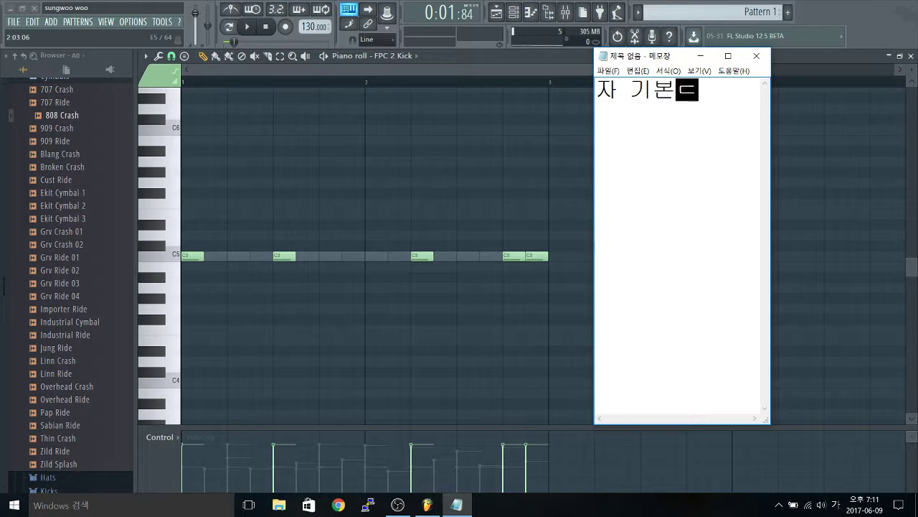
type(" 룹을")
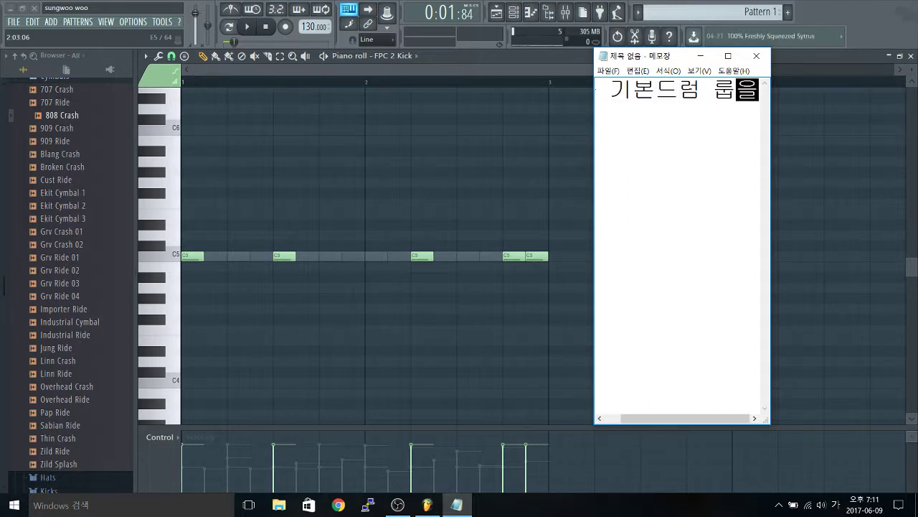
type("만덜")
key("BackSpace")
key("BackSpace")
key("BackSpace")
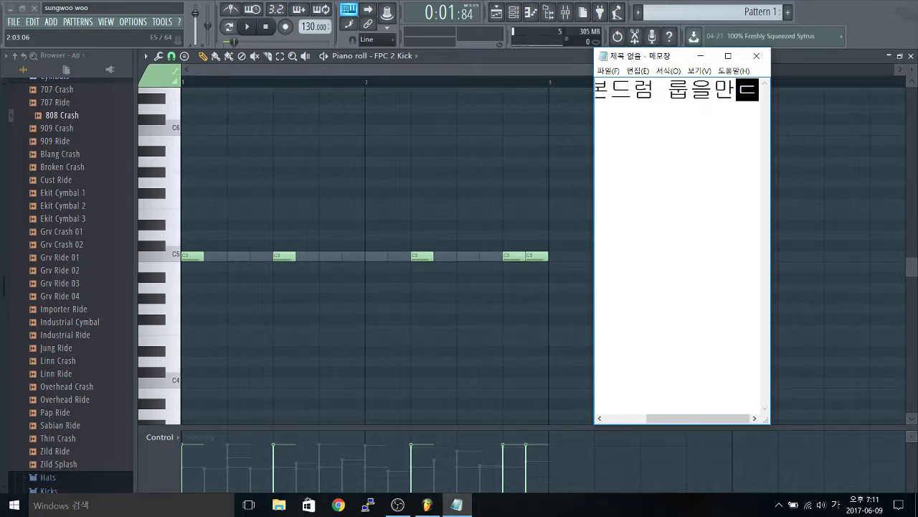
key("Return")
type("들어 보게")
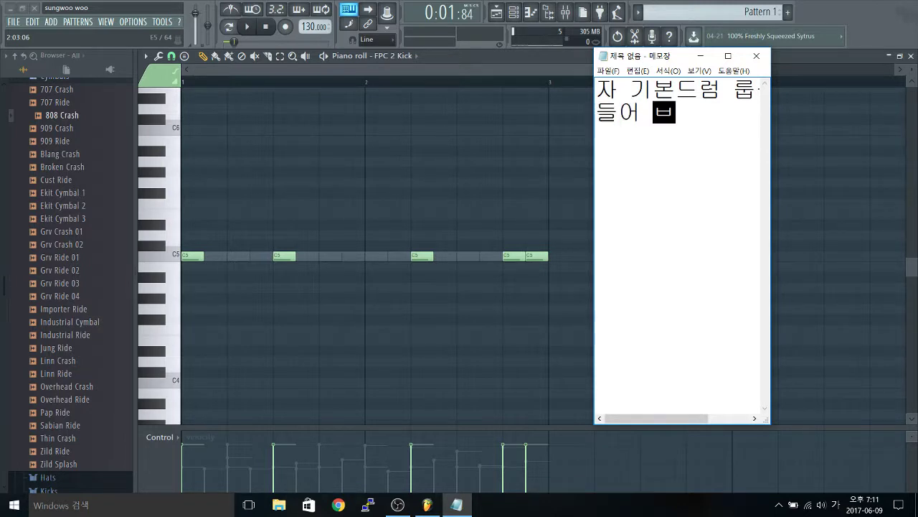
type("ㅆ습니다!")
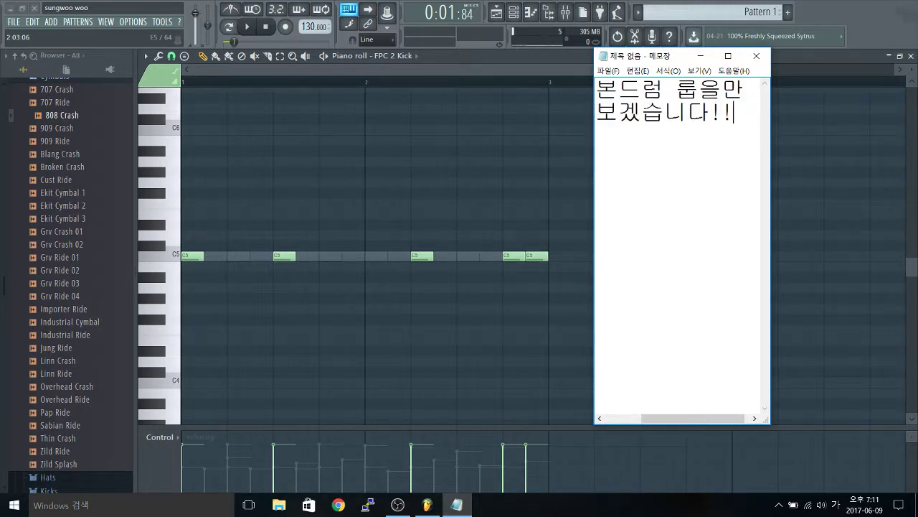
type("!")
key("Return")
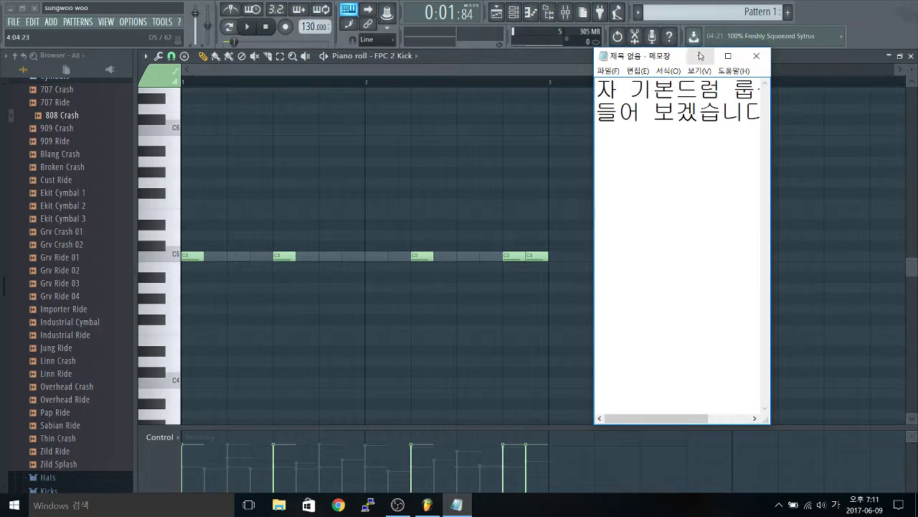
Step: Add the line "fl 내장소스로 말입니다!" below the existing text in the note
type("리")
key("BackSpace")
key("BackSpace")
key("Hangul")
type("f")
type("l so")
key("BackSpace")
key("BackSpace")
key("Hangul")
type("네")
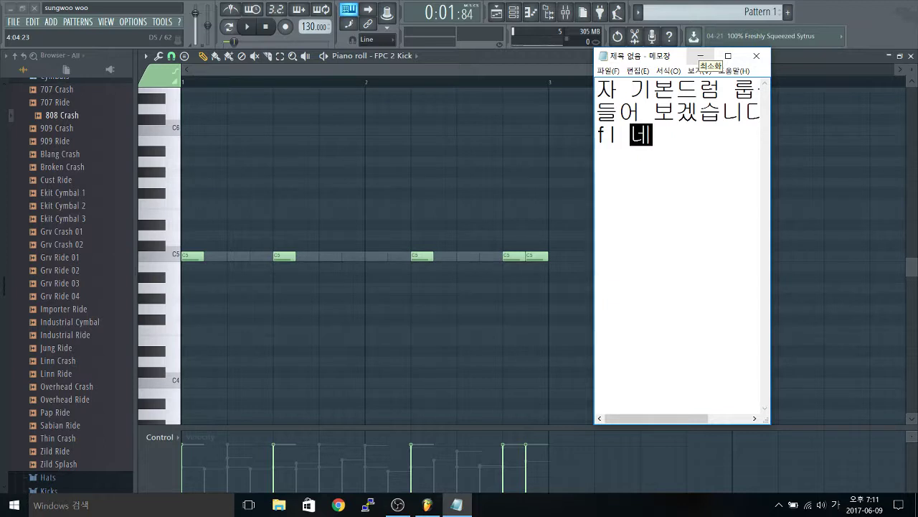
type("장소스로")
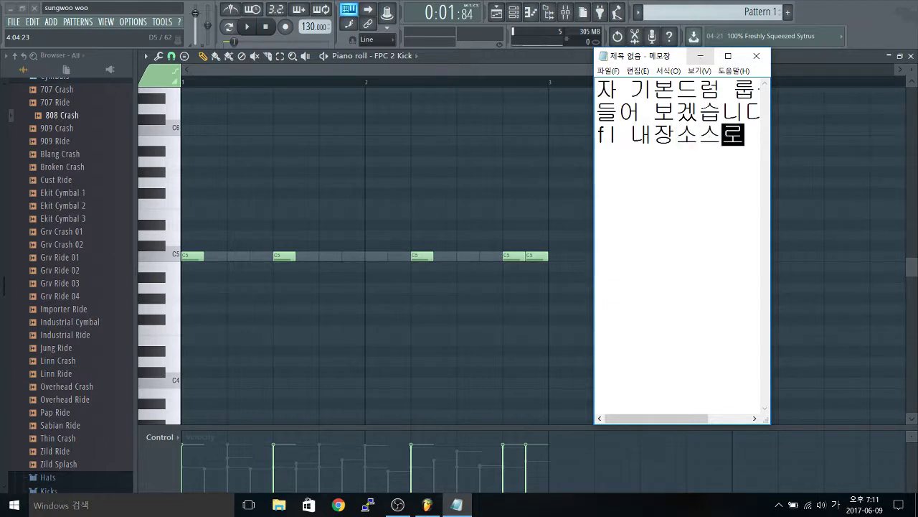
type(" 마ㄹ입니다!")
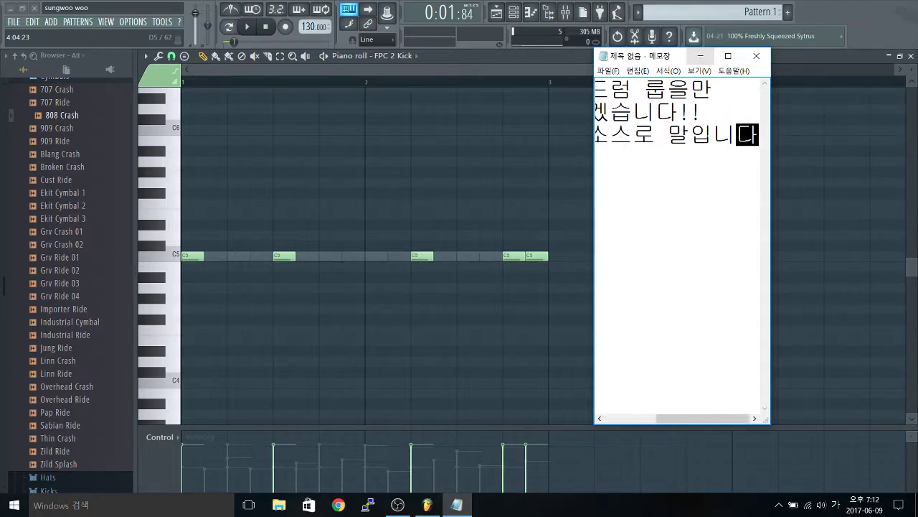
key("Return")
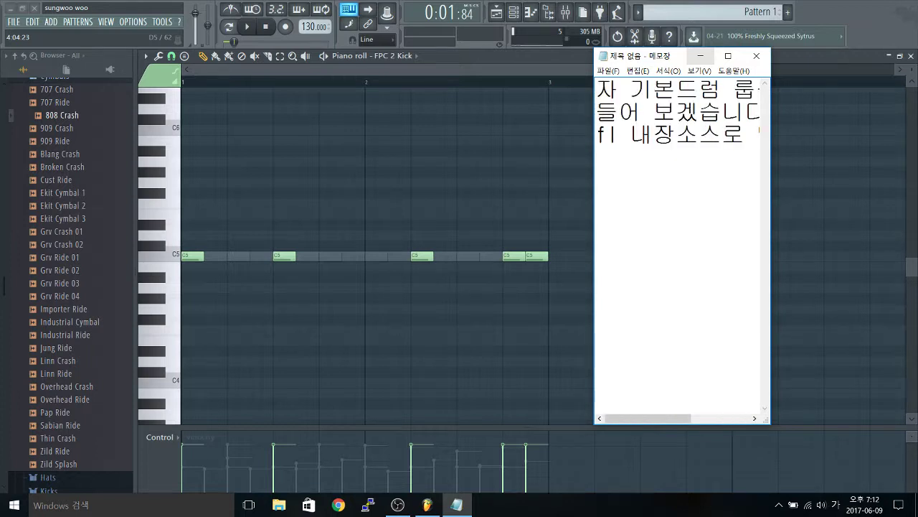
Step: Minimise the note, switch to the FL Studio playlist and play the soloed kick briefly
left_click(700, 55)
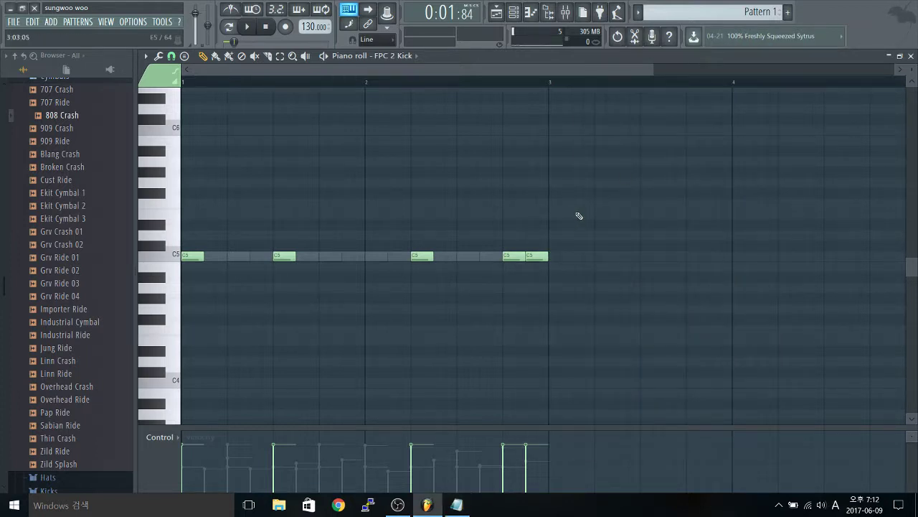
key("F5")
key("space")
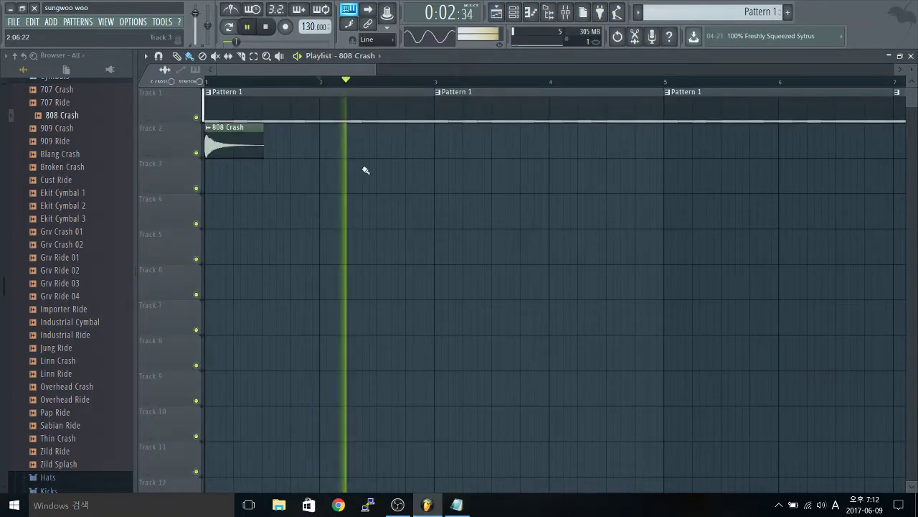
key("space")
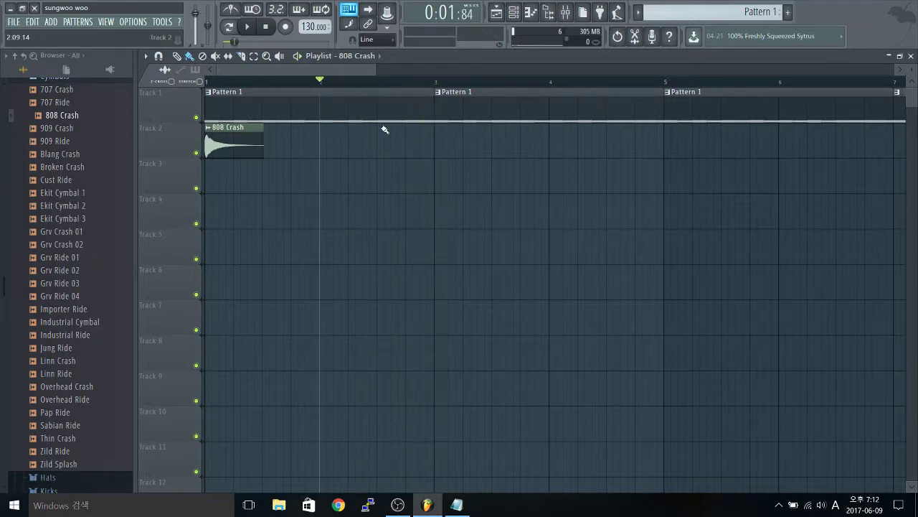
Step: Open the FPC 2 Kick channel from the channel rack and show its notes in the piano roll
key("F6")
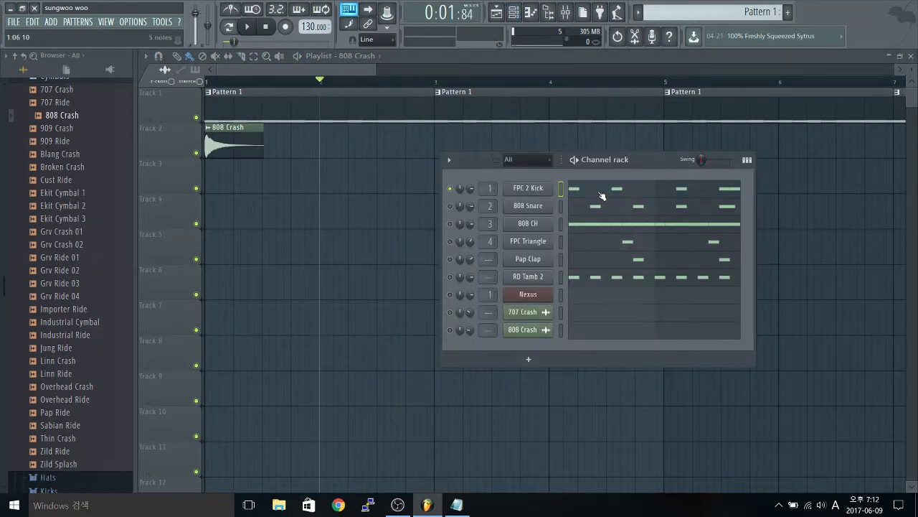
left_click(534, 188)
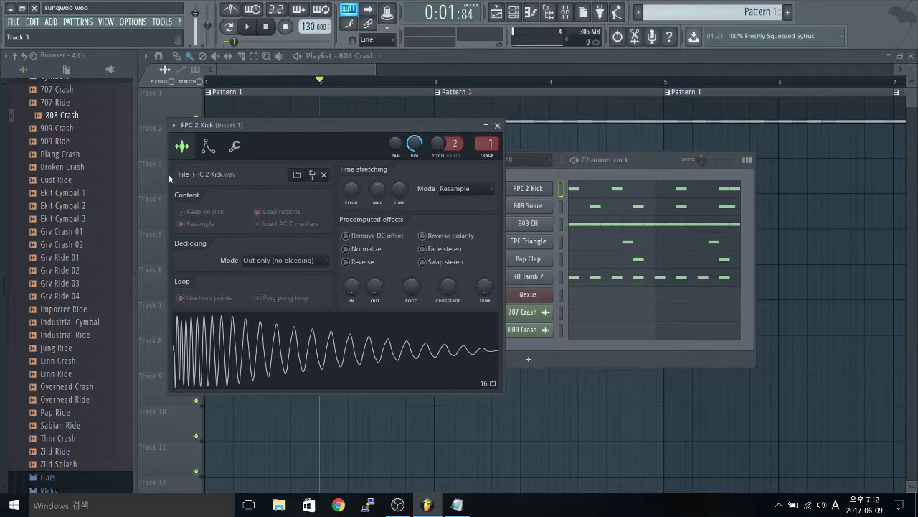
left_click(497, 125)
key("F7")
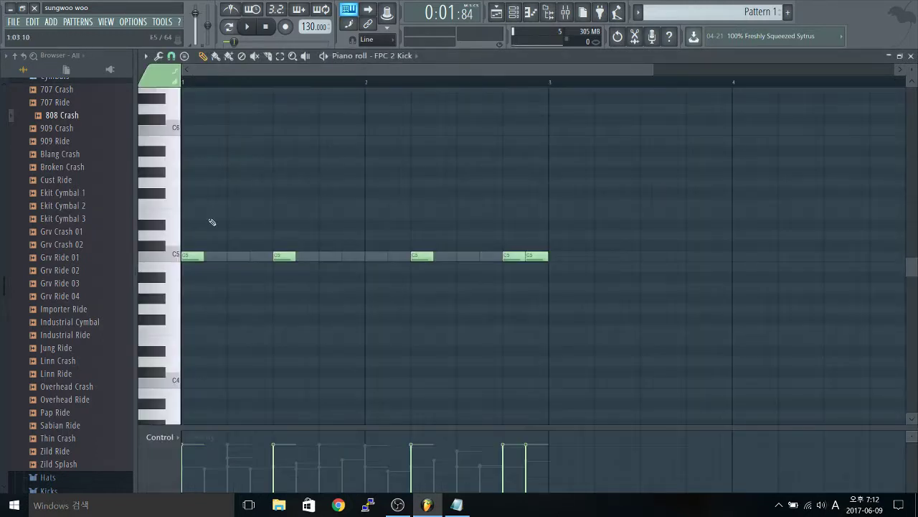
Step: Audition the five C5 kick notes one by one in the piano roll
left_click(188, 254)
left_click(285, 256)
left_click(418, 256)
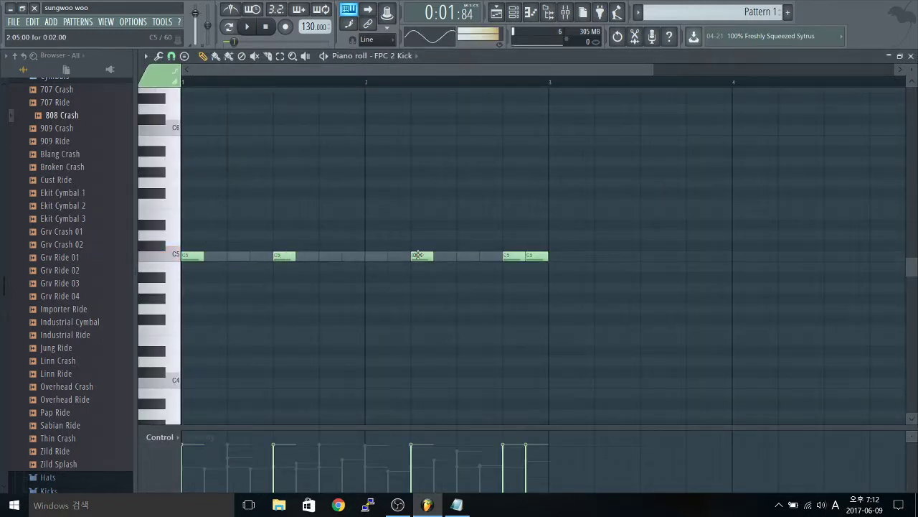
left_click(512, 256)
left_click(532, 256)
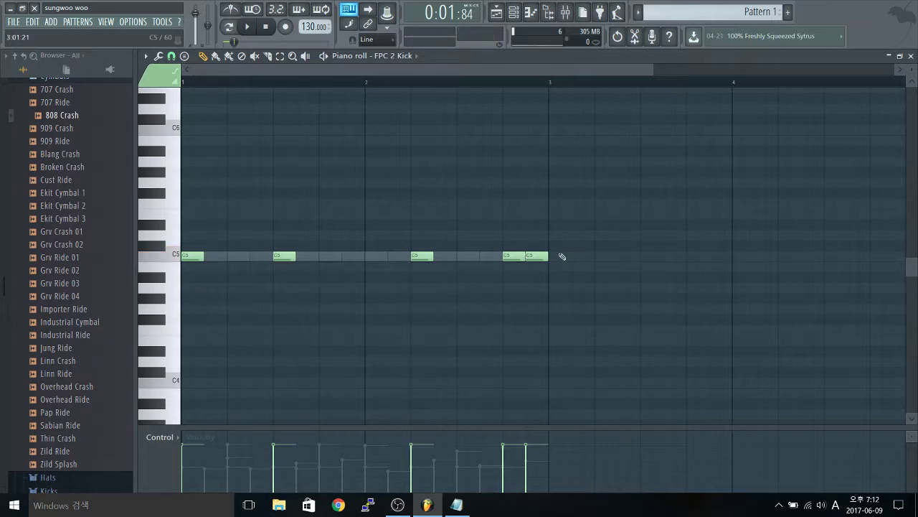
Step: Switch to Notepad and write "킥은 보통 첫박에오고" and "3번째에옵니다" on two lines below the existing text
key("alt+Tab")
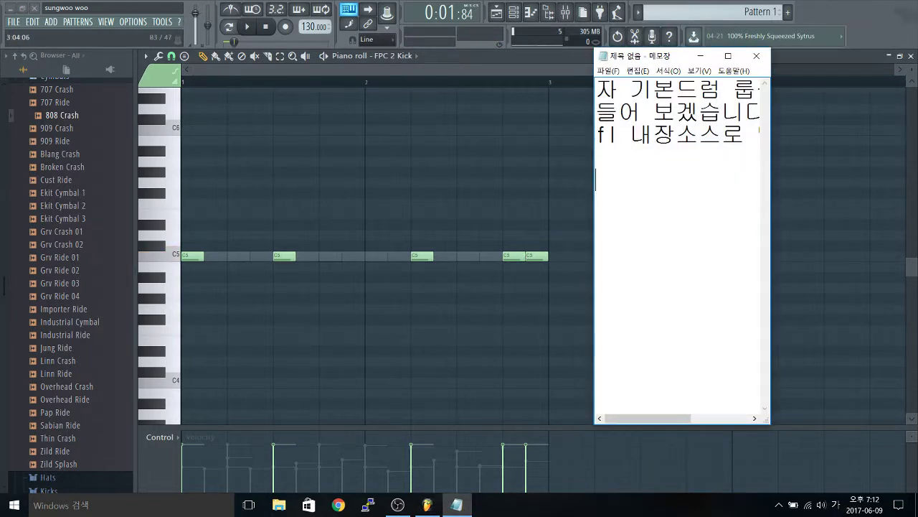
type("킥으 보토ㅇ 첫바")
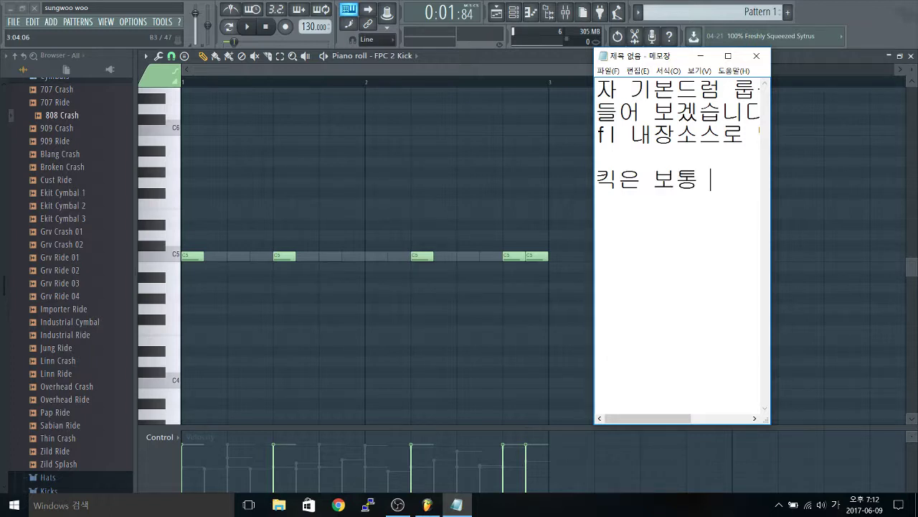
key("BackSpace")
key("BackSpace")
key("BackSpace")
key("BackSpace")
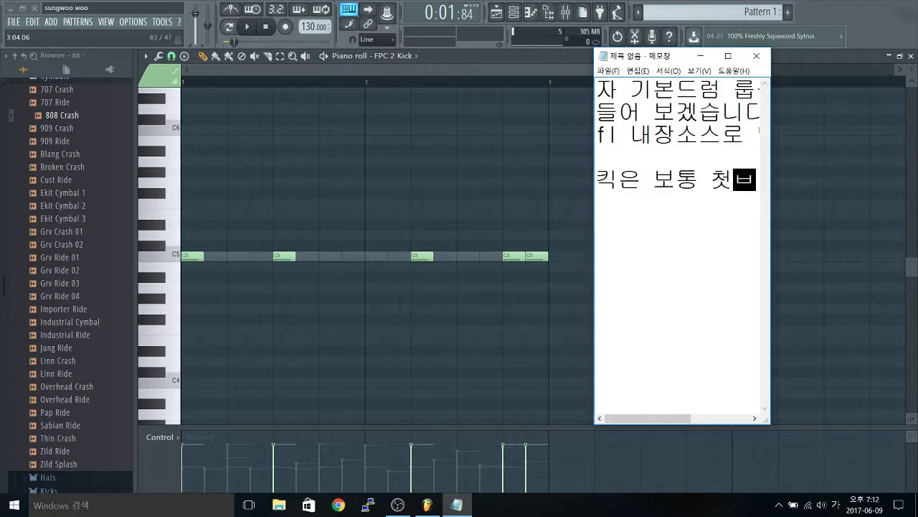
type("처박ㅇ오")
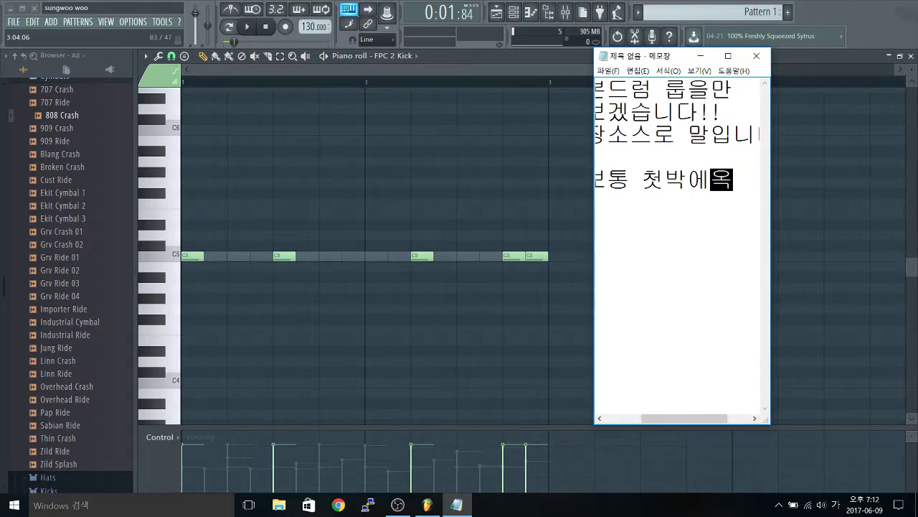
key("Return")
type("3버")
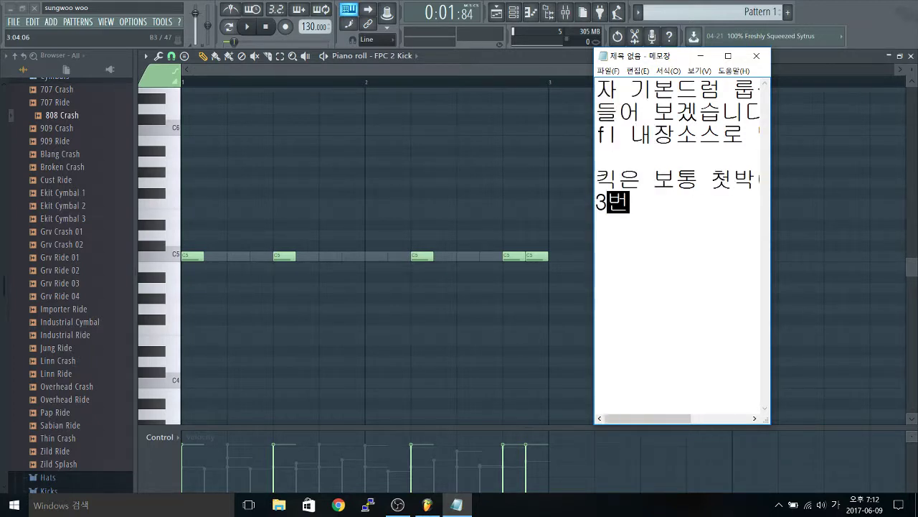
type("째에")
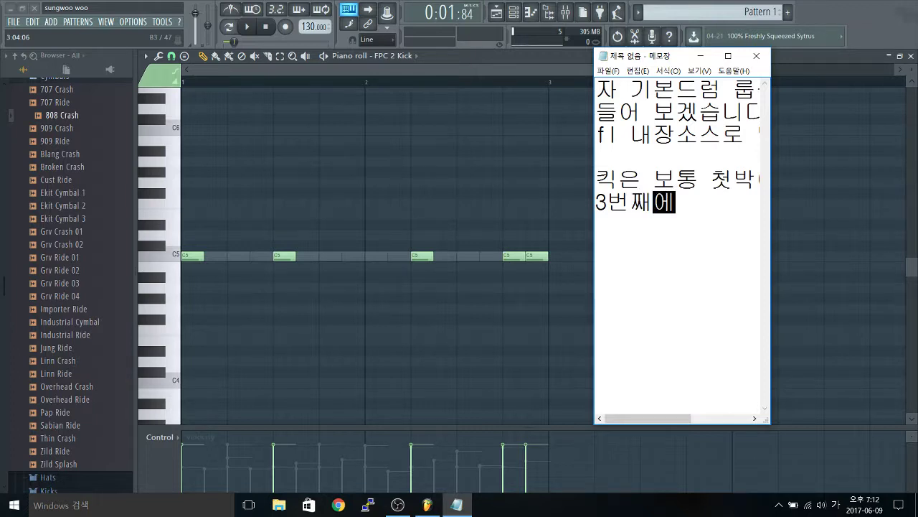
type("옵니다")
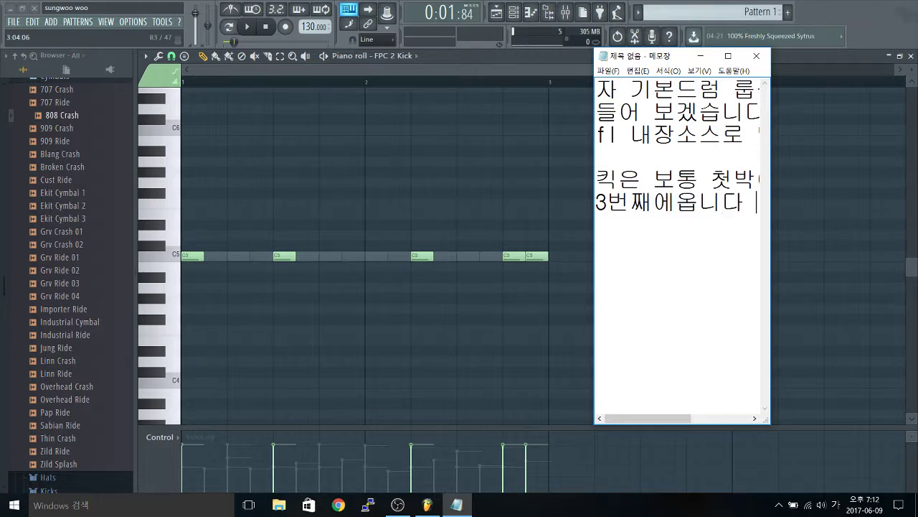
Step: Add the line "그리고 변주를주면됩니다 하고십은데로!" to the note and start a new line
key("Return")
type("ㄱ그리고 ㅂ")
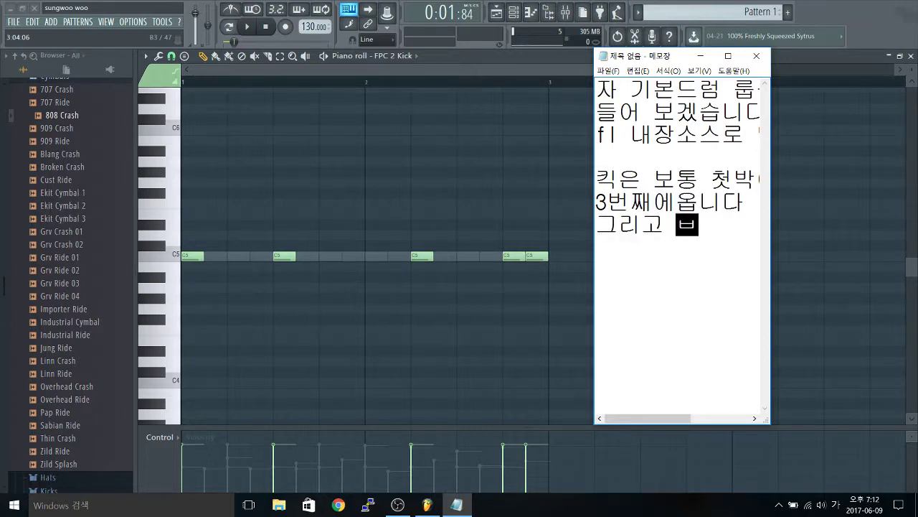
type("변주를즈면")
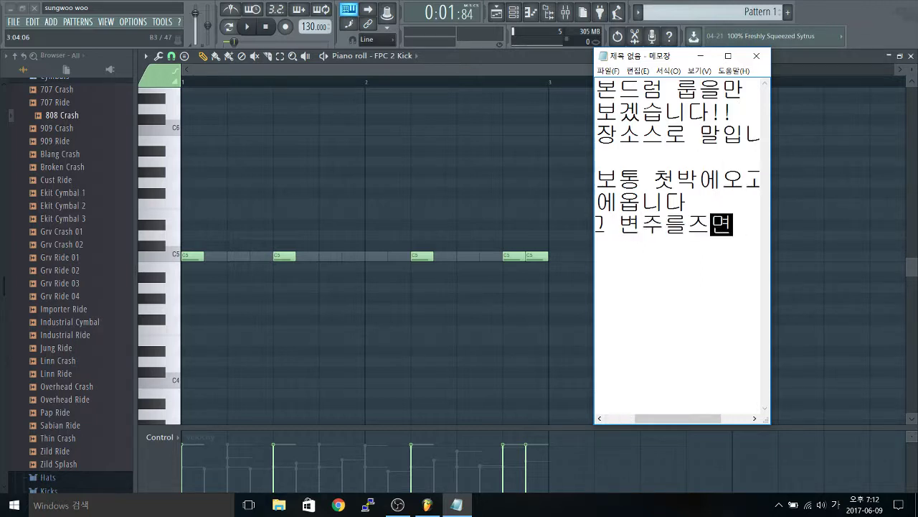
key("BackSpace")
key("BackSpace")
type("주면")
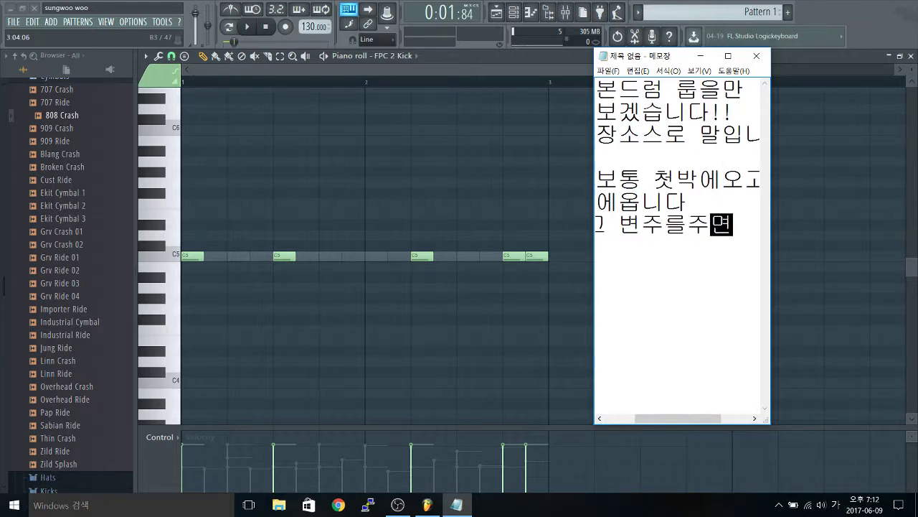
type("됩니다 하거")
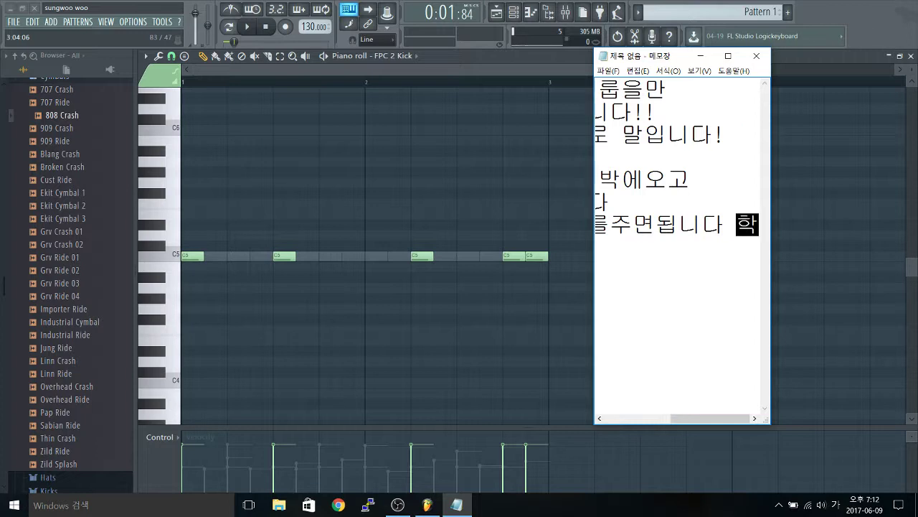
type("고싶은데로")
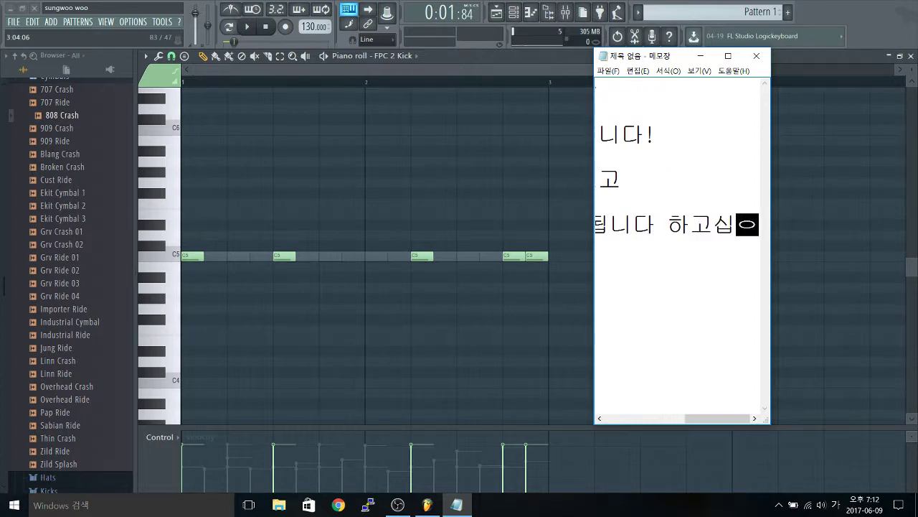
type("!")
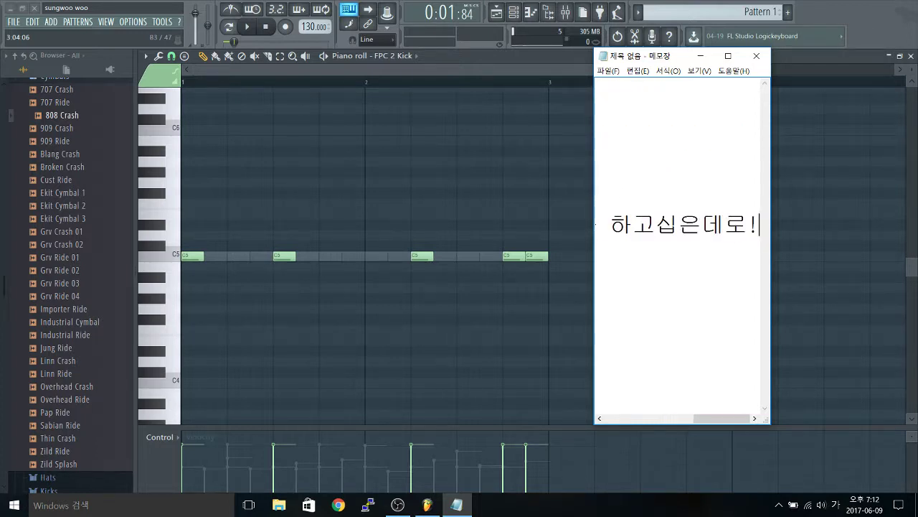
key("Return")
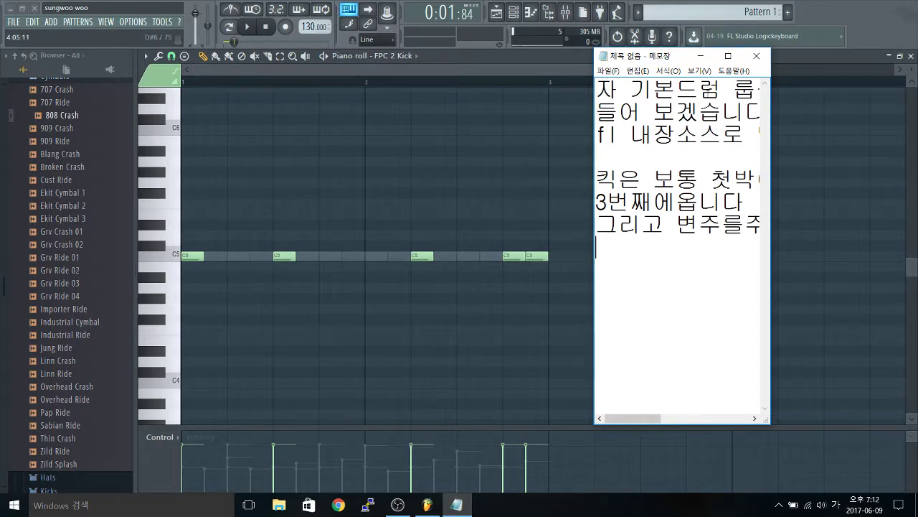
Step: Minimise the note, play the kick pattern in FL Studio and close its piano roll
left_click(701, 55)
key("space")
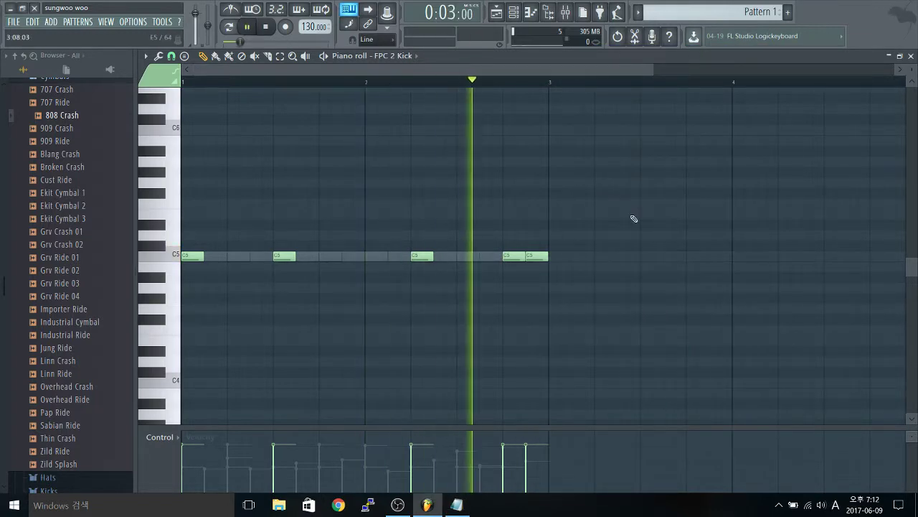
left_click(912, 55)
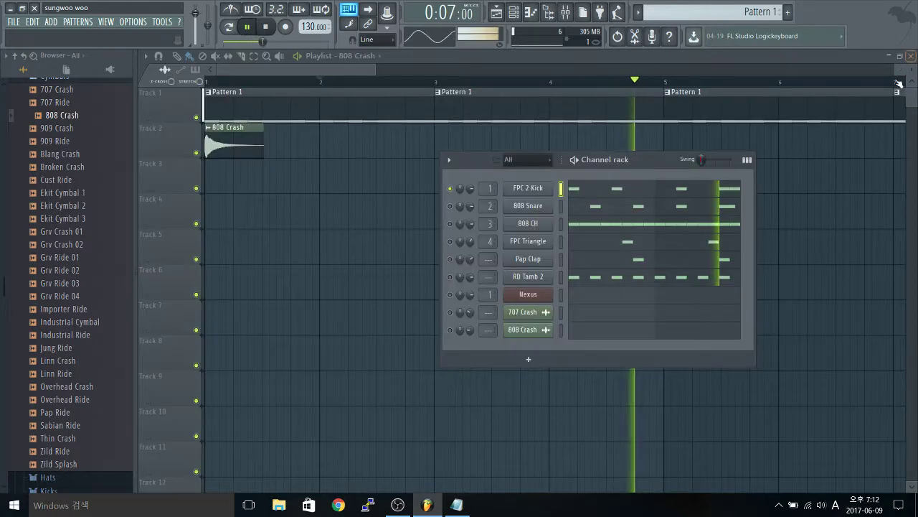
Step: Select the 808 Snare channel, close its sampler settings and show its notes in the piano roll
left_click(544, 206)
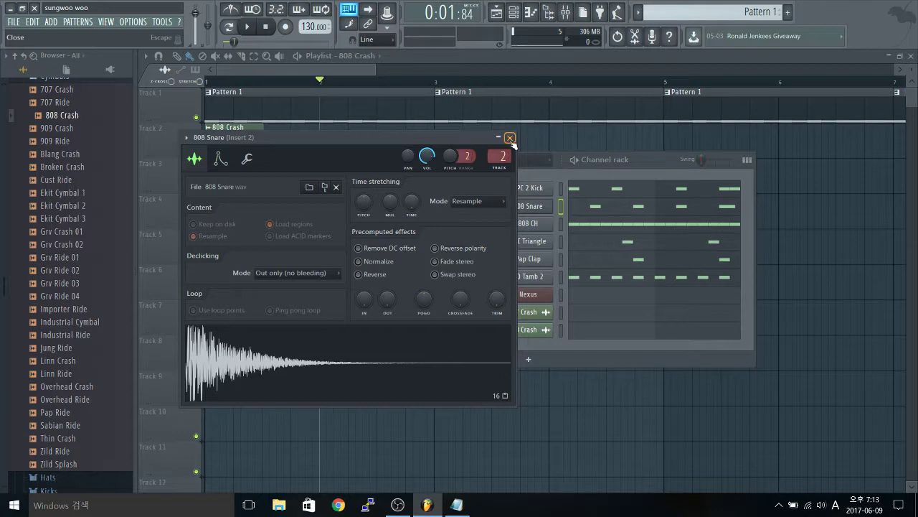
left_click(508, 137)
key("F7")
Step: Bring the Notepad note back and add the heading line "두번쨰 스네어" followed by a blank line
left_click(457, 505)
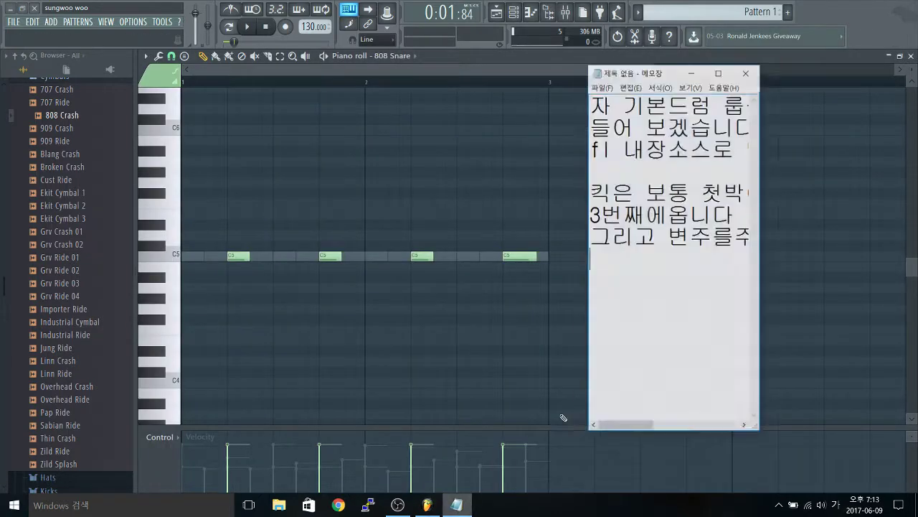
type("두번")
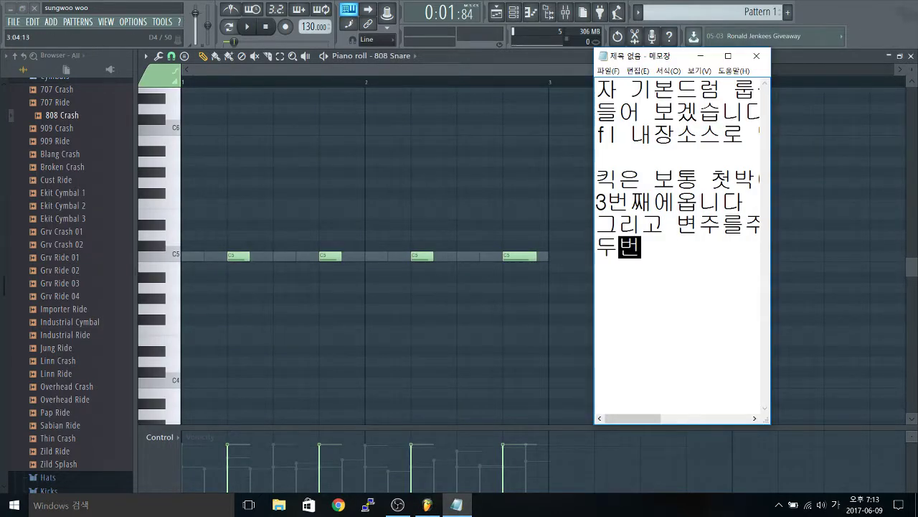
type("째 스네어")
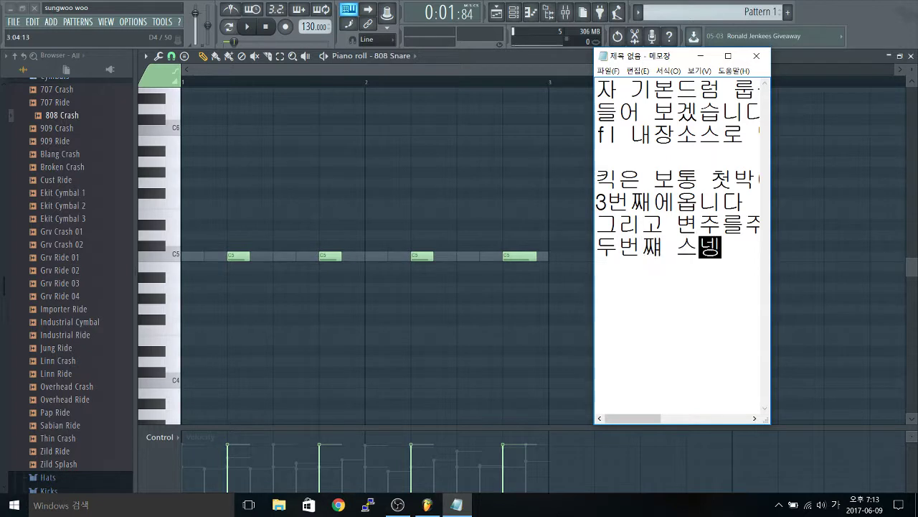
key("Return")
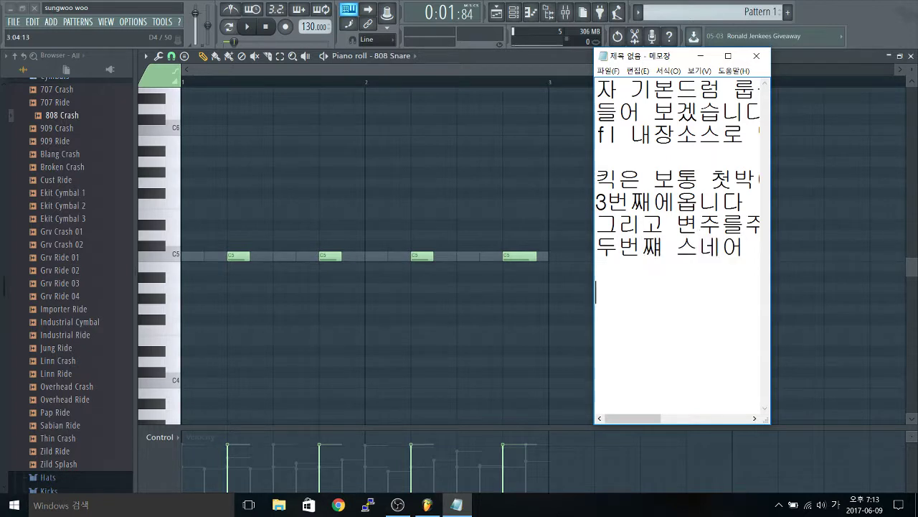
Step: Write "이건 2번째하고 4번쨰에주로 옵니다" in the note below the snare heading
type("이건 2")
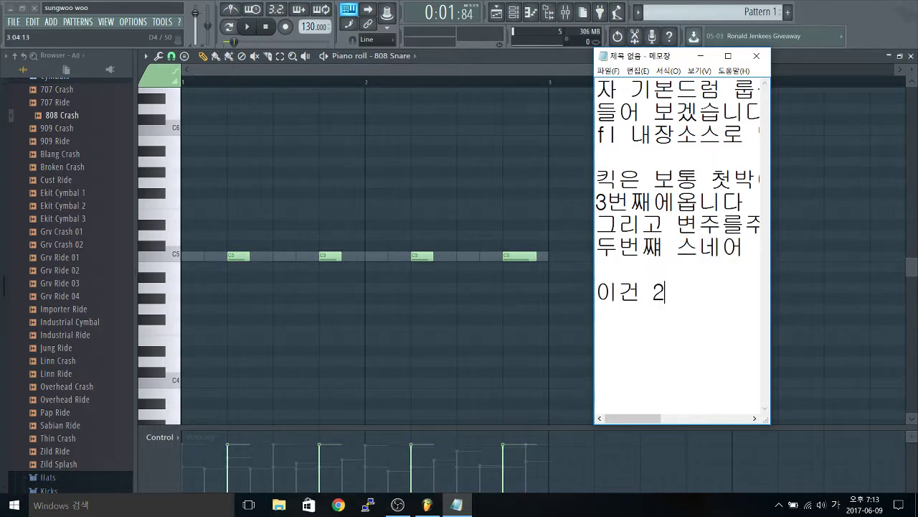
type("번ㅉ")
type("하고 ")
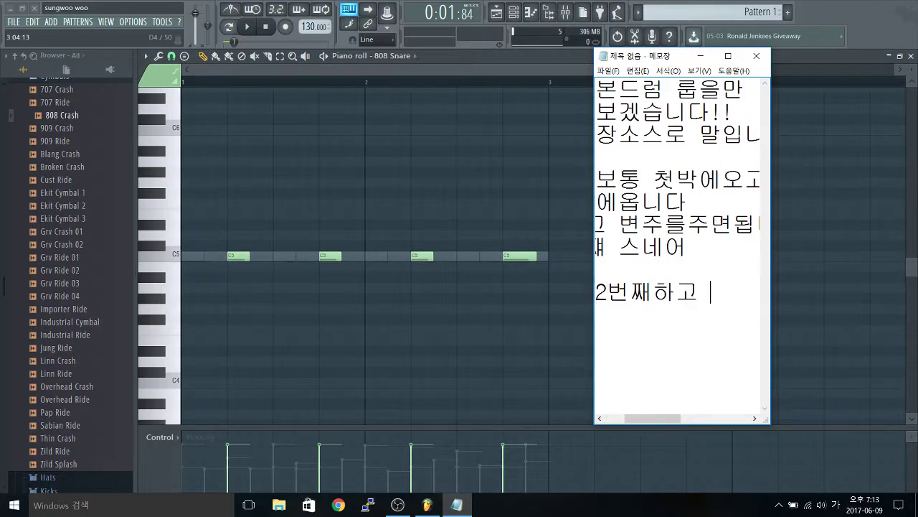
type("4버")
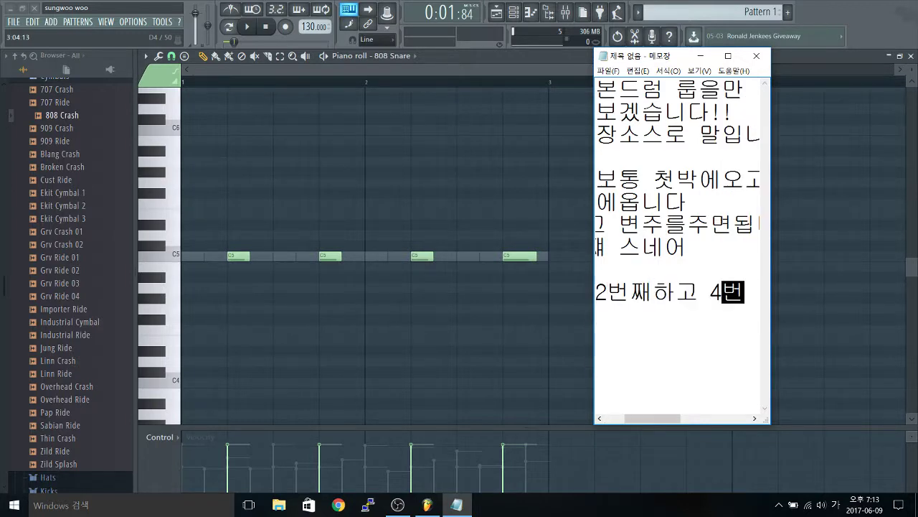
type("째에")
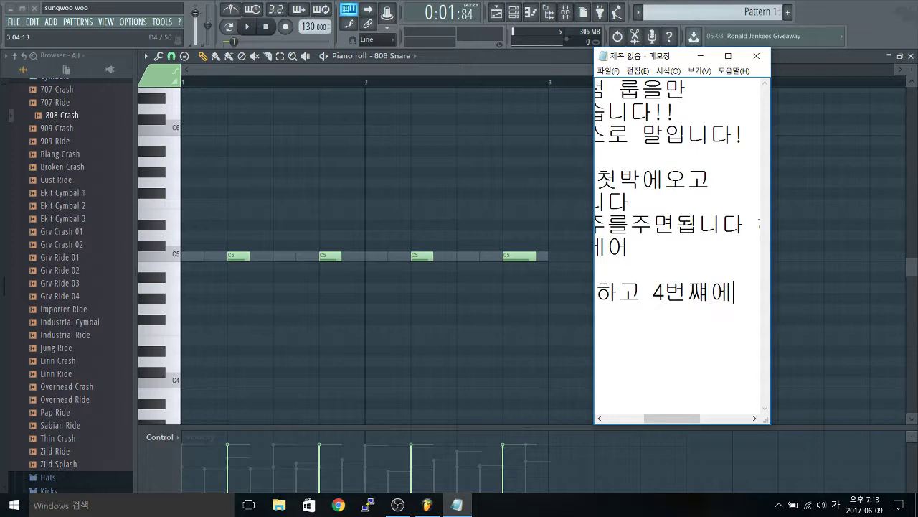
type("주로 옵니다")
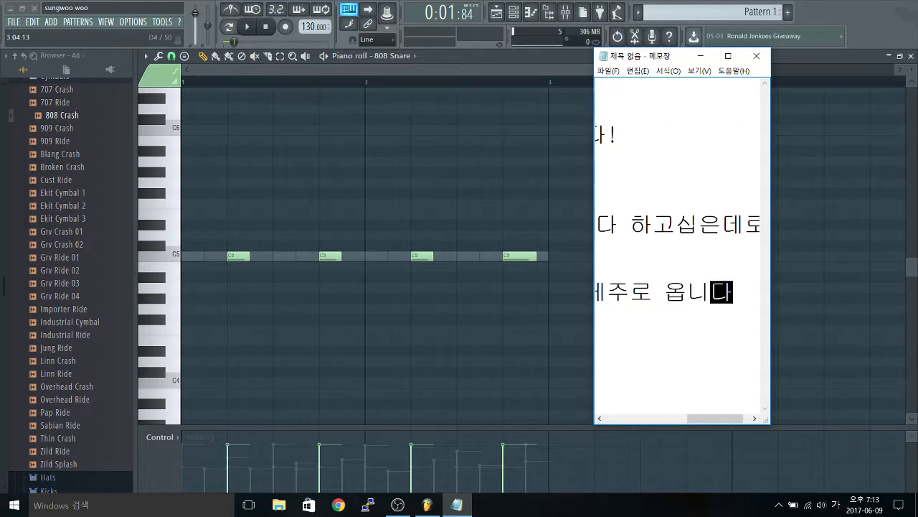
Step: Leave a blank line and add "짝하는 소리가 스네어입니다" to the note
key("Return")
key("Return")
type("ㅈㅈ")
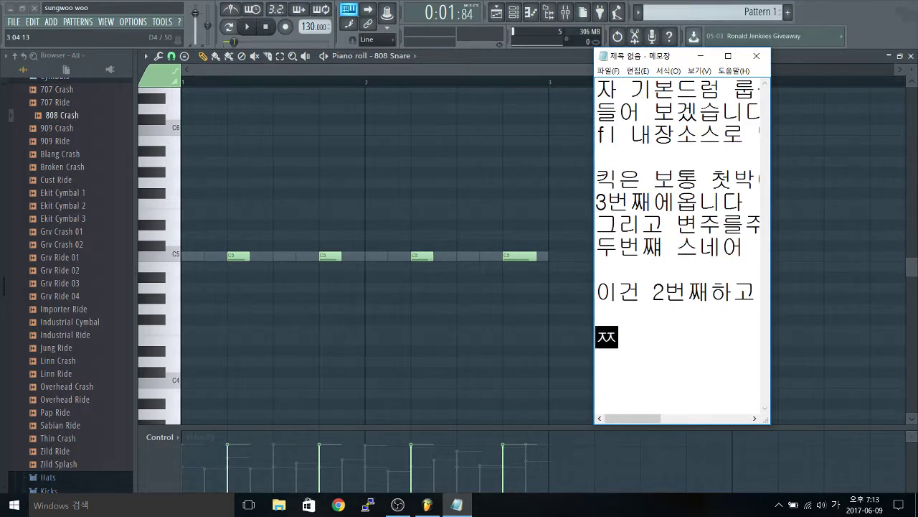
type("하는 소리")
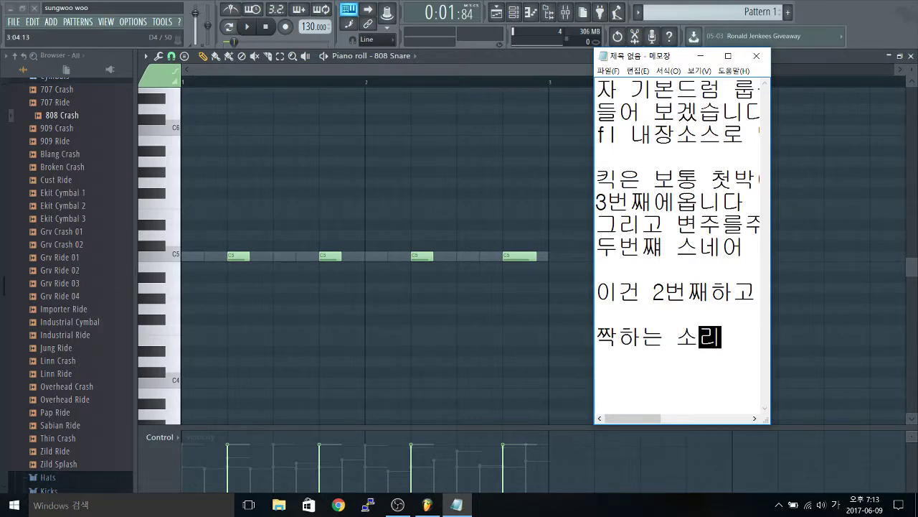
type("가 스네")
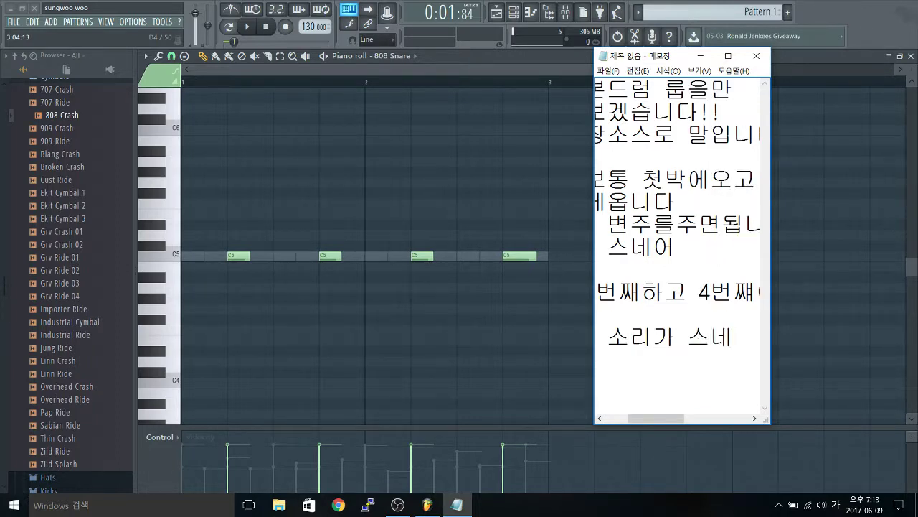
type("어입니다 ")
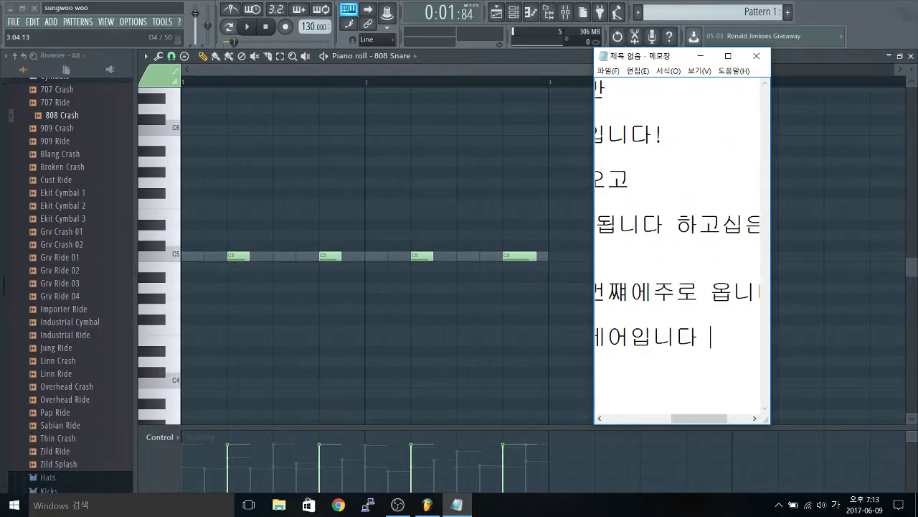
Step: End the snare sentence in the note with "!", start a new line and minimize the note
type("!")
key("Return")
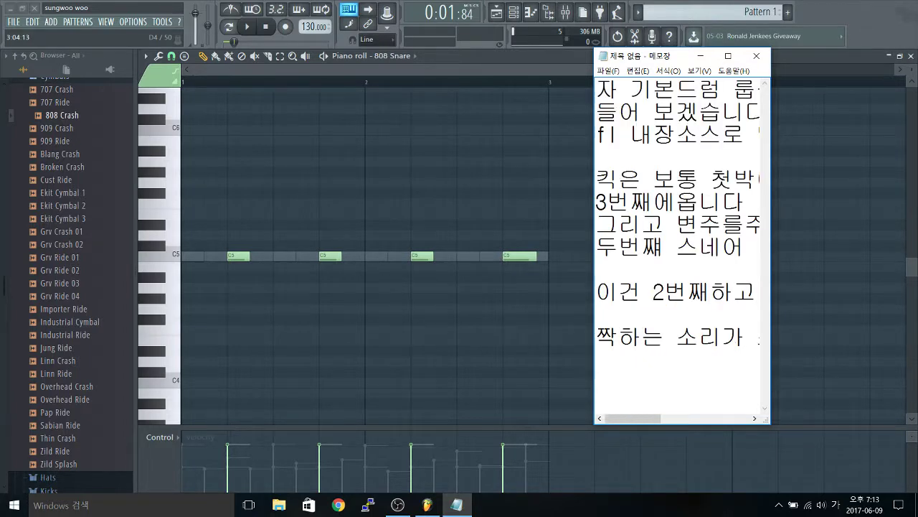
left_click(701, 56)
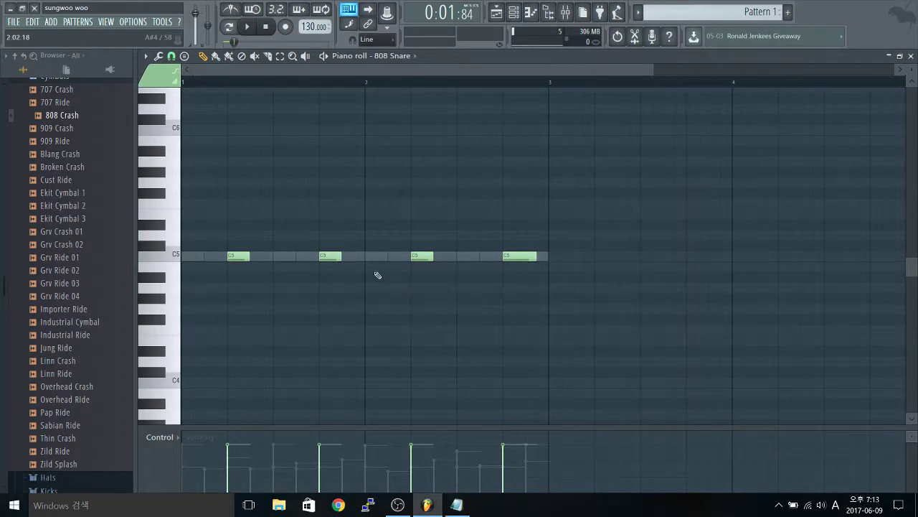
Step: Point out the four 808 Snare notes in the piano roll, opening and closing the last note's properties
left_click(232, 256)
left_click(328, 257)
left_click(418, 257)
left_click(520, 255)
double_click(520, 255)
left_click(553, 153)
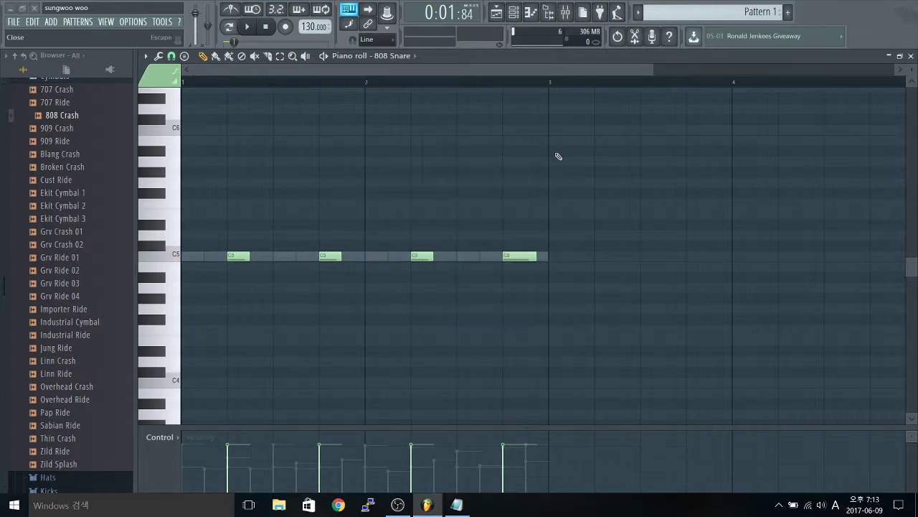
Step: Return to the channel rack, select the Pap Clap channel and close its sampler settings
left_click(912, 56)
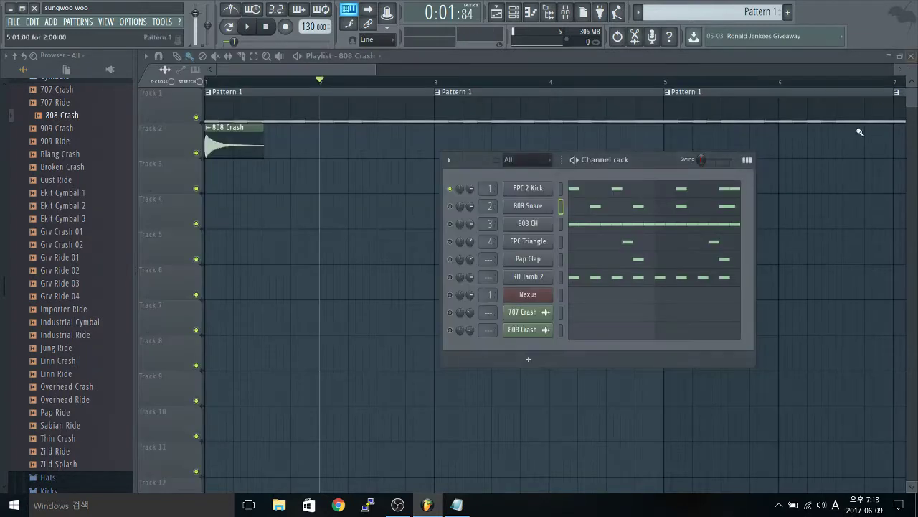
left_click(547, 256)
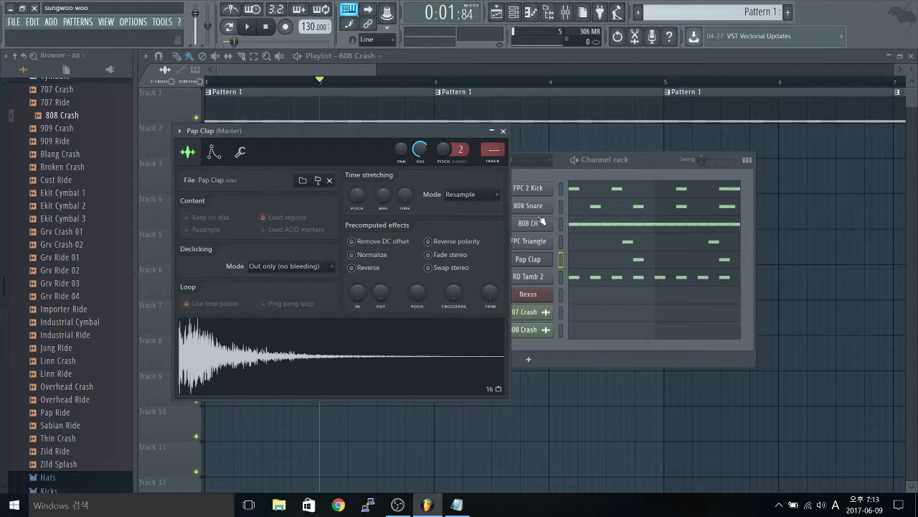
left_click(503, 132)
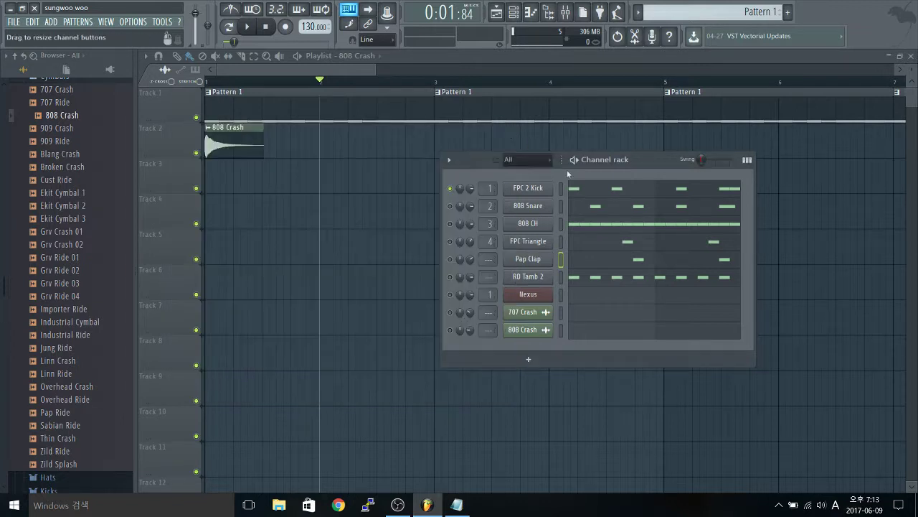
Step: Bring the Notepad note back and add the line "그다음 clap 박수 소리" after a blank line
left_click(456, 505)
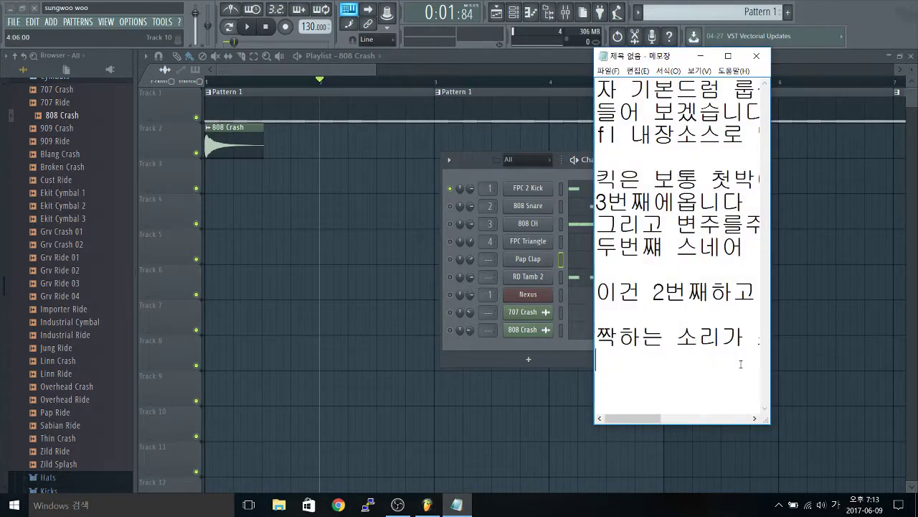
type("그다음 클래")
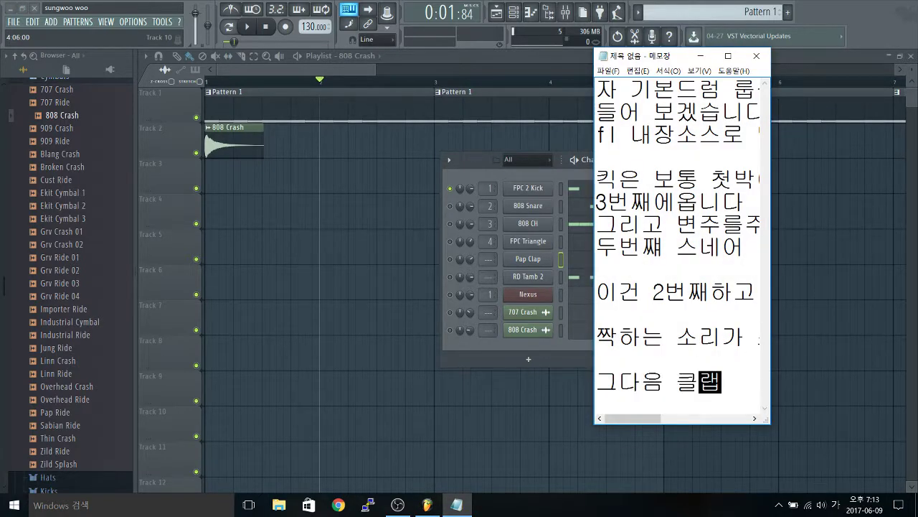
key("BackSpace")
key("BackSpace")
key("BackSpace")
key("BackSpace")
type("ㅊ")
key("BackSpace")
key("Hangul")
type("c")
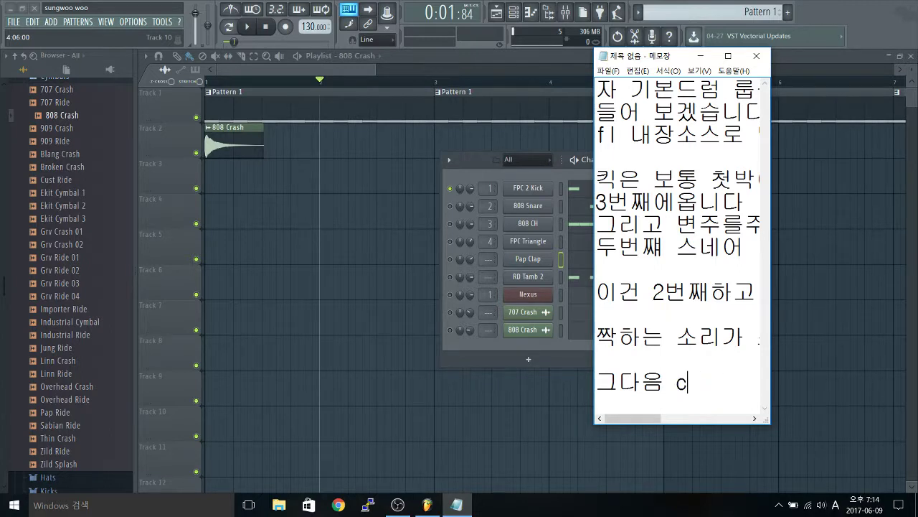
type("lap ㅂ")
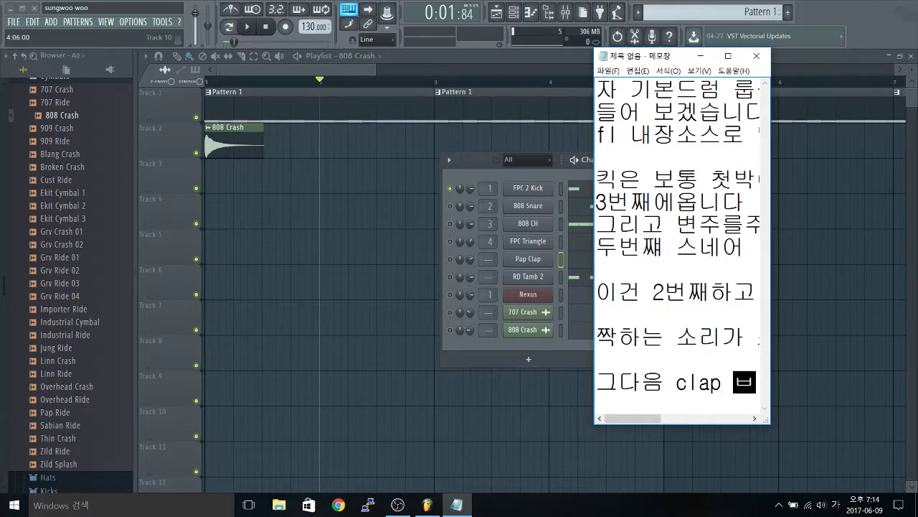
type("수 소리")
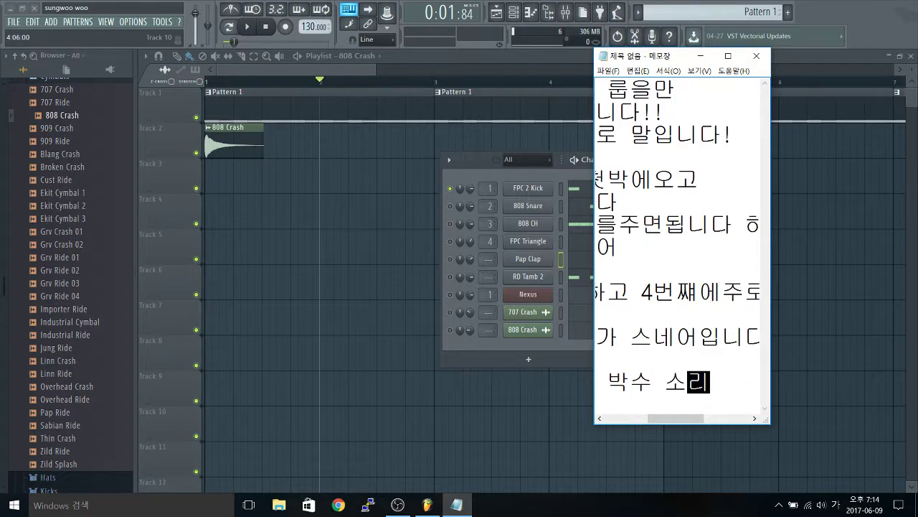
Step: Continue the clap line with "이것도 스네어처러" and start a new line
type(" 이것도 스")
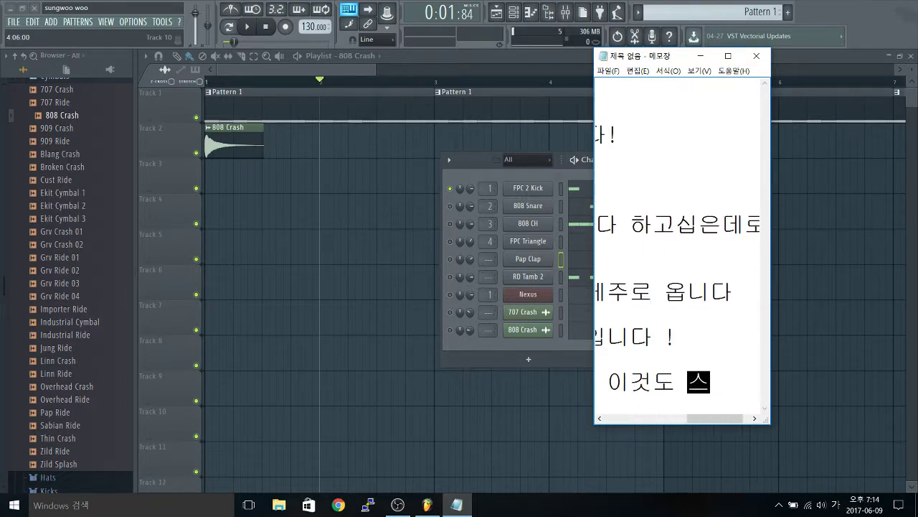
type("네어처러")
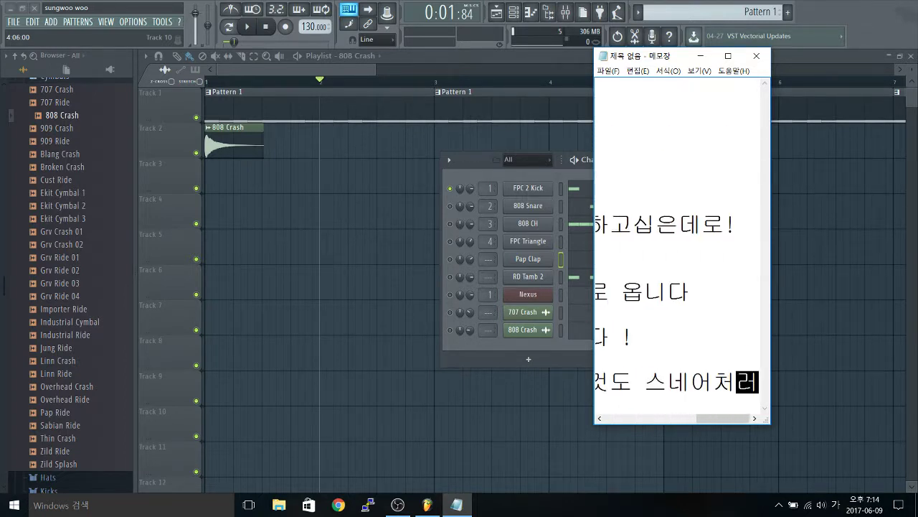
key("Return")
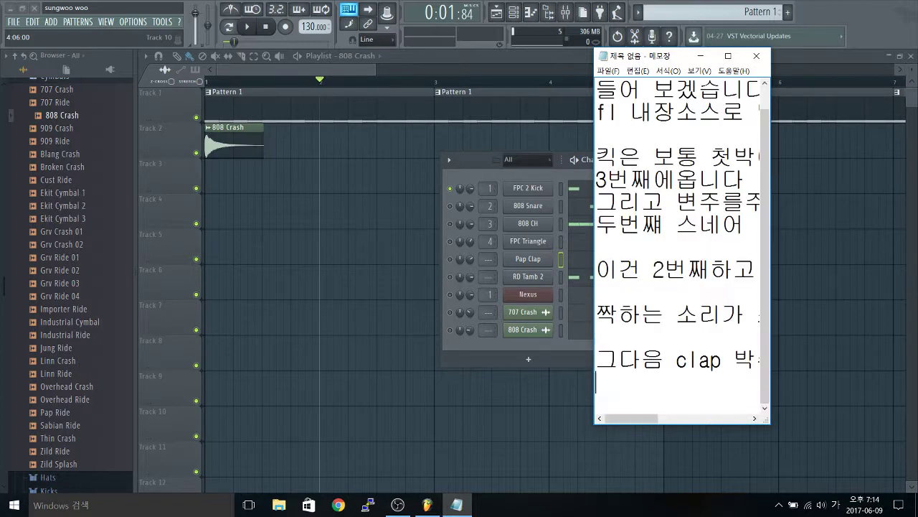
Step: Write "이용이가능합니다!!" below the clap line and minimize the note
type("이용ㅇ")
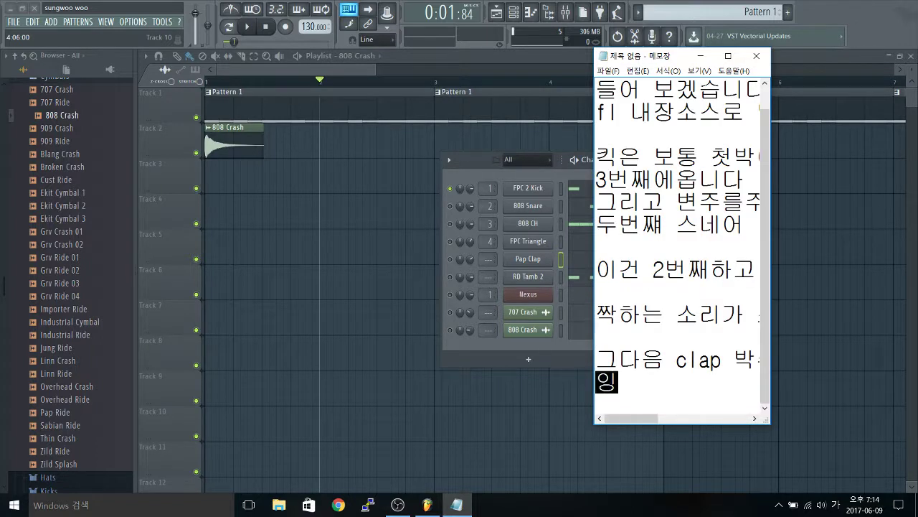
type("가능합")
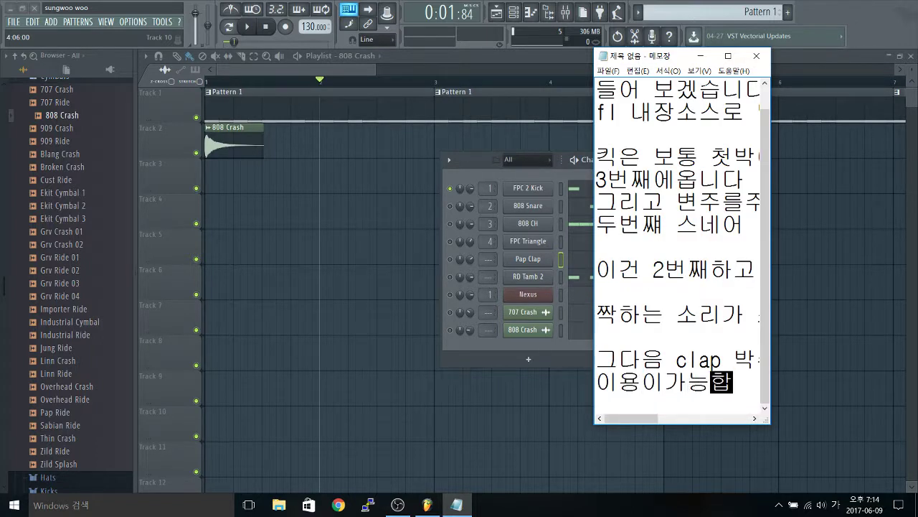
type("니다!!")
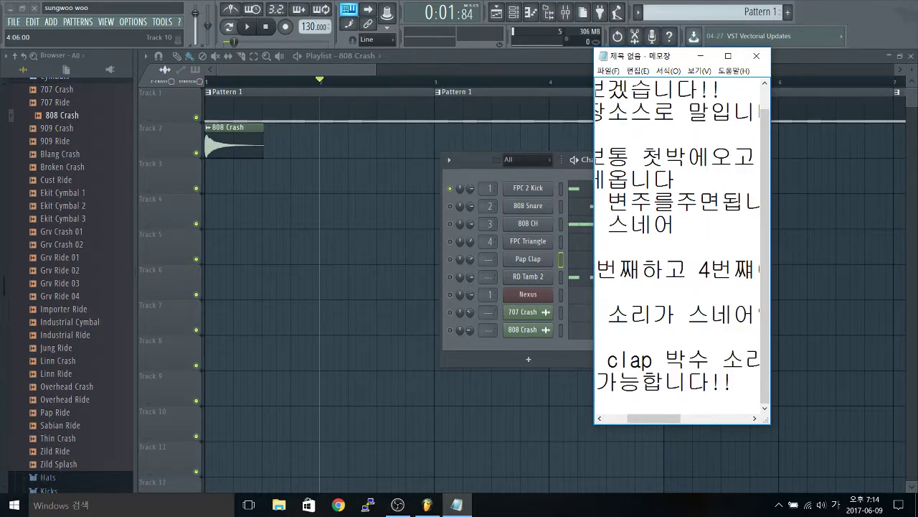
left_click(701, 56)
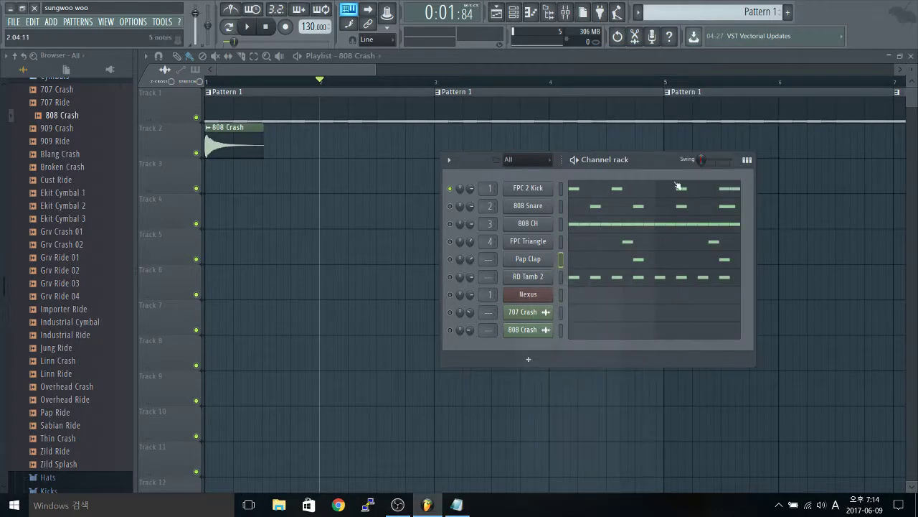
Step: Show the Pap Clap notes in the piano roll, check the last note's properties and return to the channel rack
left_click(591, 260)
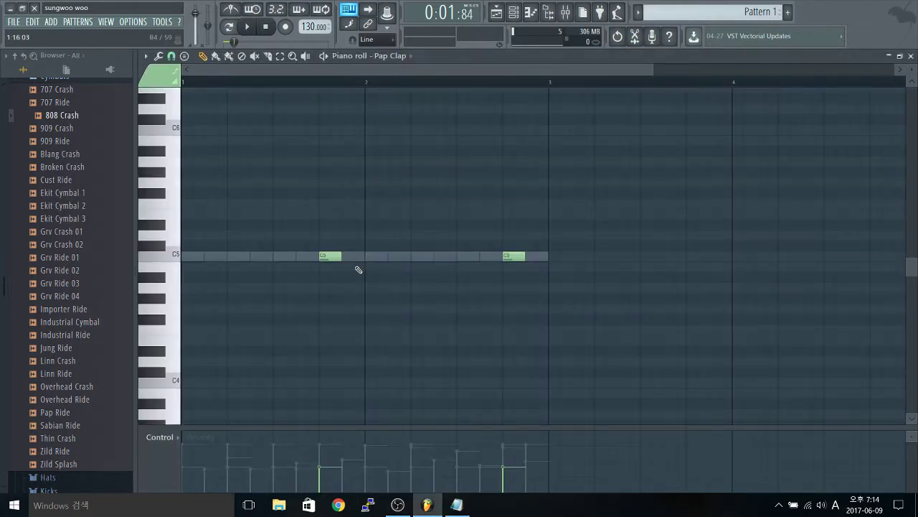
double_click(509, 255)
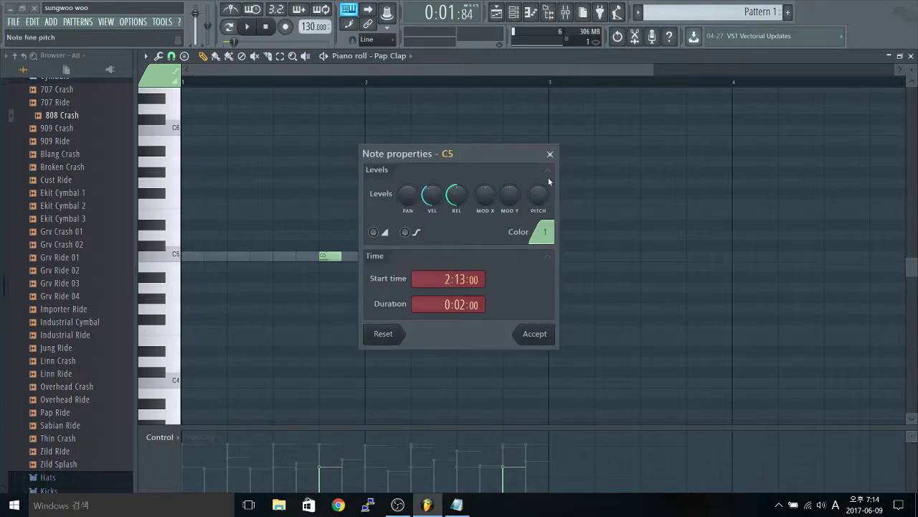
left_click(559, 153)
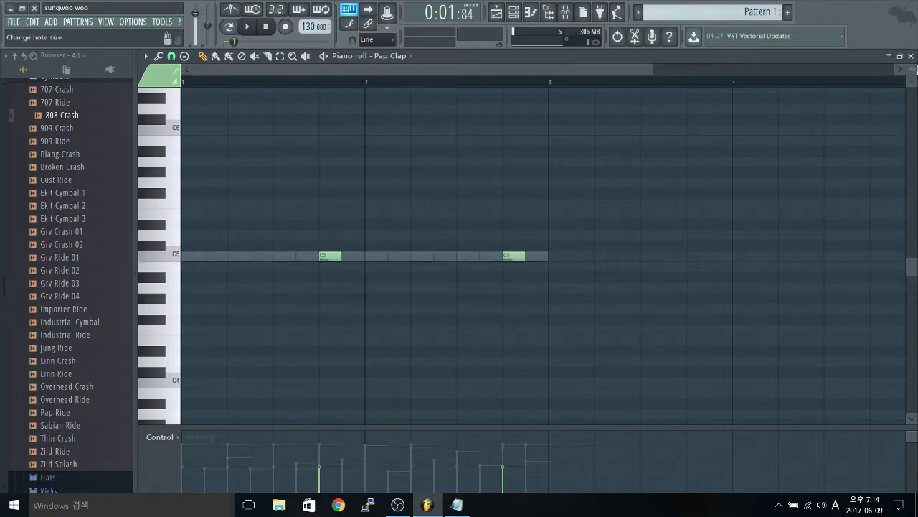
left_click(911, 56)
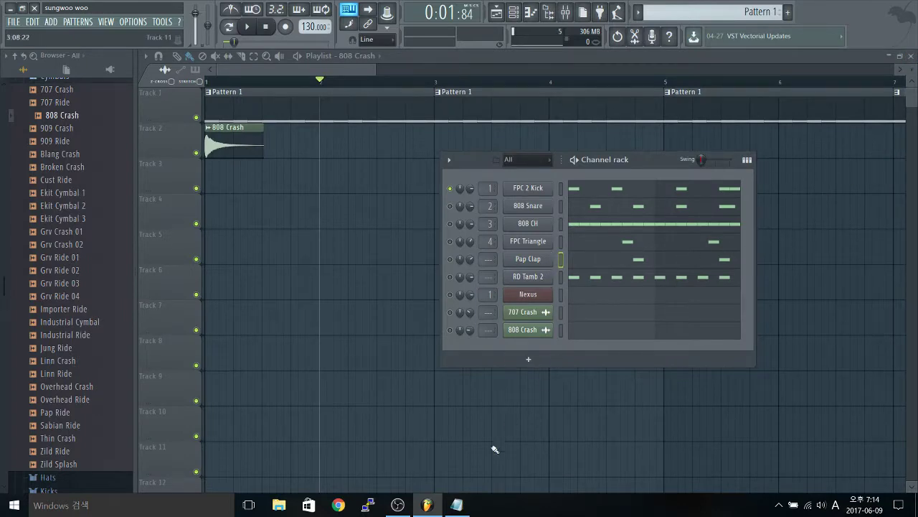
Step: Bring the note back, leave a blank line, add "그다음 하이헷" and minimize the note
left_click(456, 504)
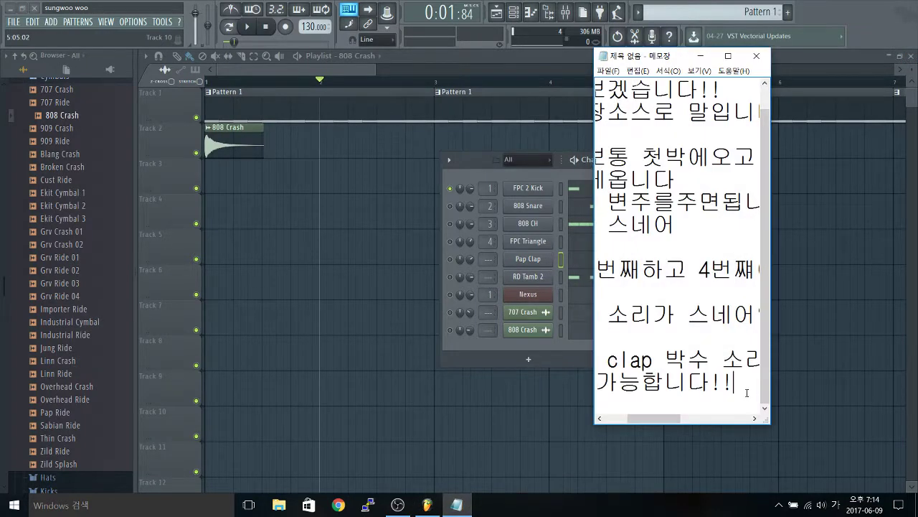
key("Return")
key("Return")
type("그다음 ")
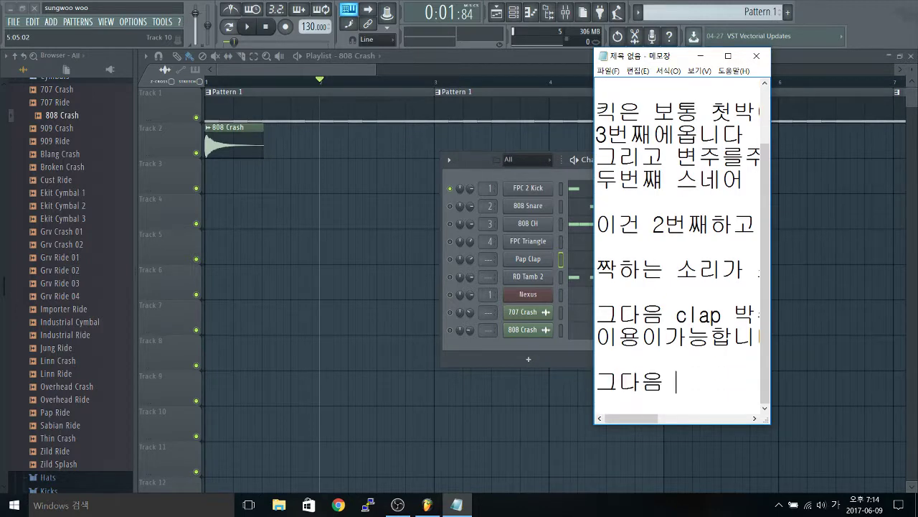
type("하이헷")
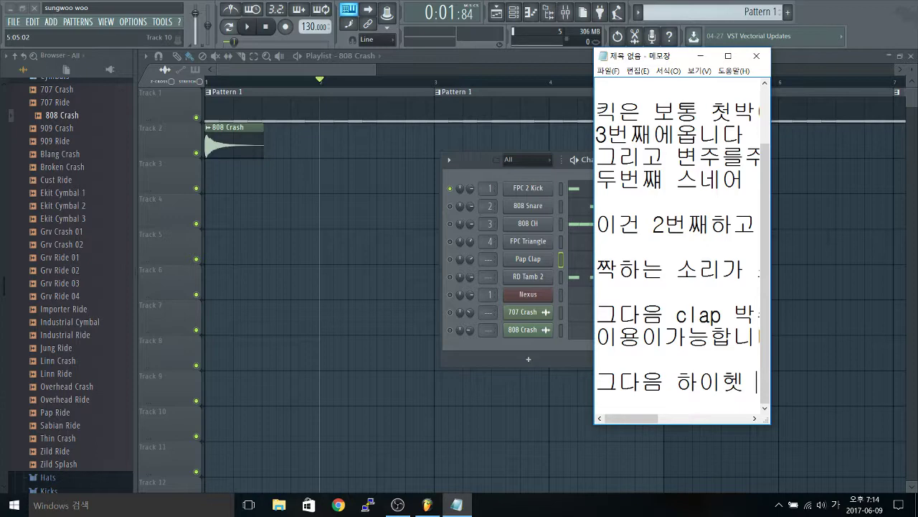
left_click(701, 56)
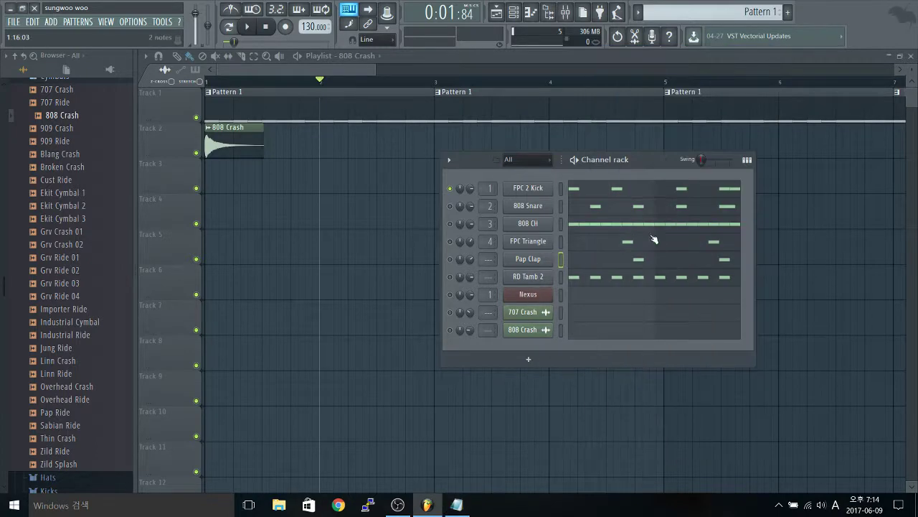
Step: Show the 808 CH notes in the piano roll and briefly play them back
left_click(606, 228)
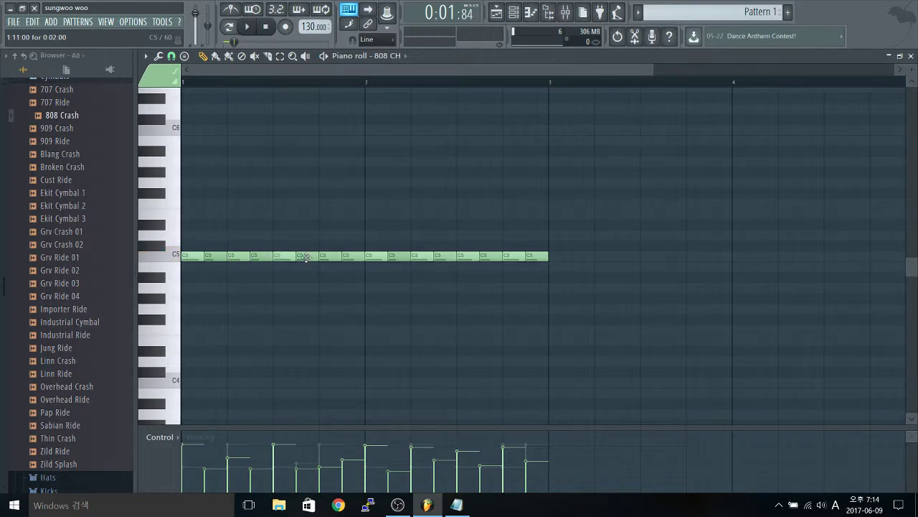
key("space")
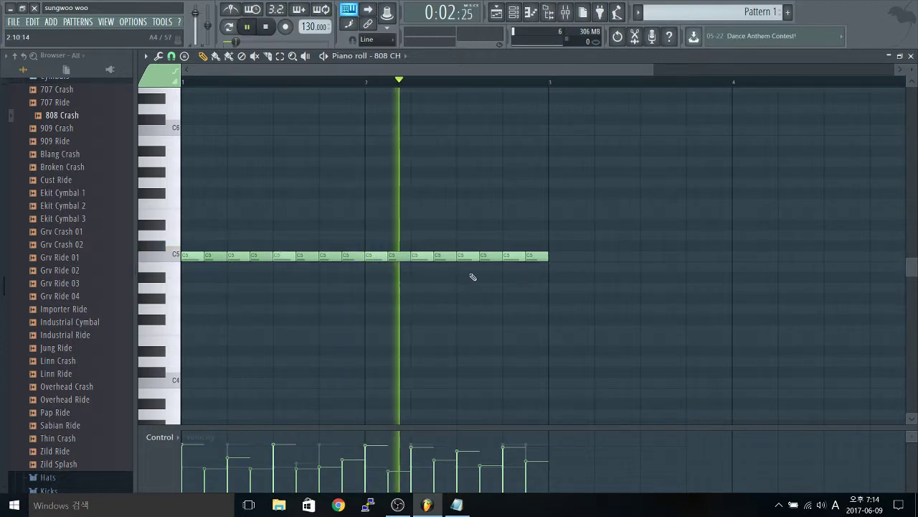
key("space")
key("space")
key("space")
Step: Switch playback to pattern mode and briefly start and stop it
left_click(229, 27)
key("space")
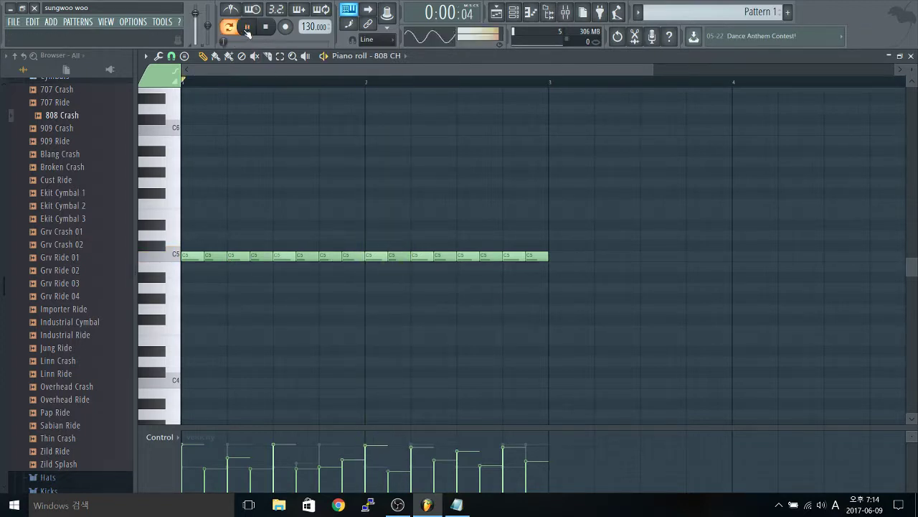
key("space")
Step: Return to the channel rack, unmute the 808 CH channel and mute FPC 2 Kick
left_click(911, 56)
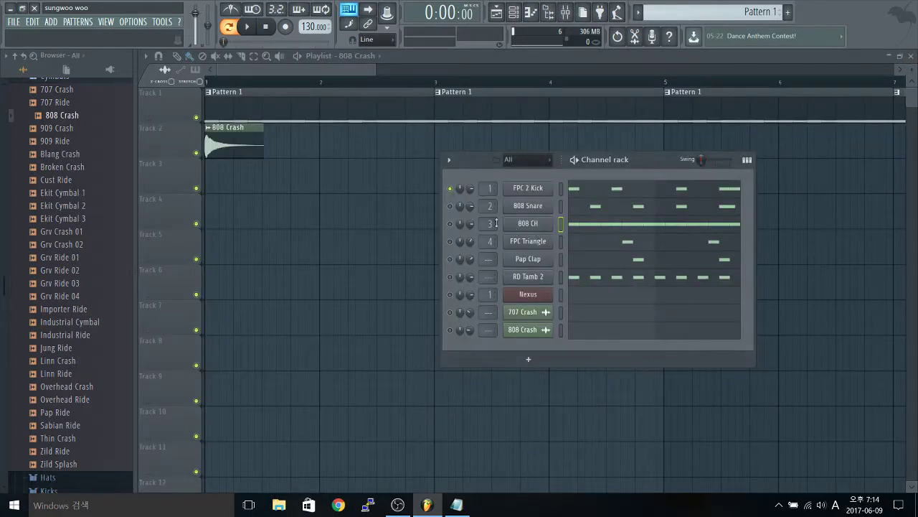
left_click(451, 224)
left_click(451, 189)
Step: Reopen the 808 CH notes in the piano roll and play the hi-hat pattern on its own
left_click(579, 224)
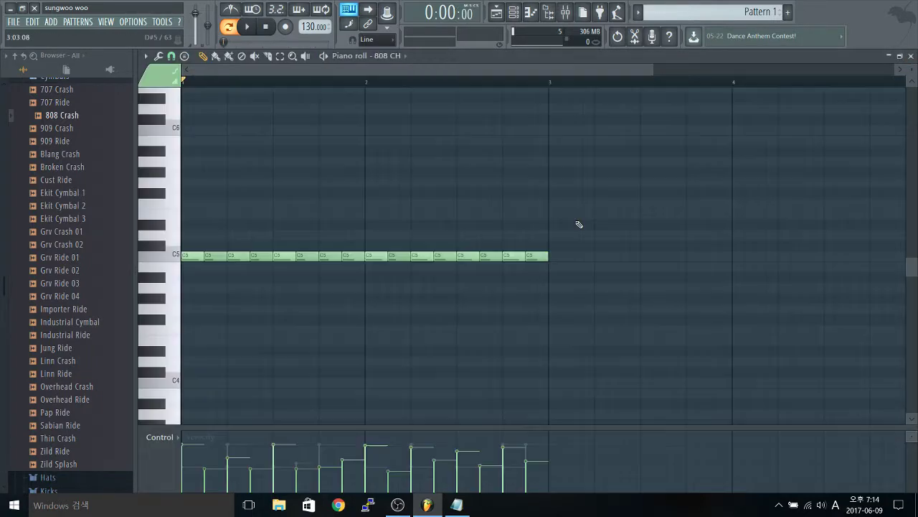
key("space")
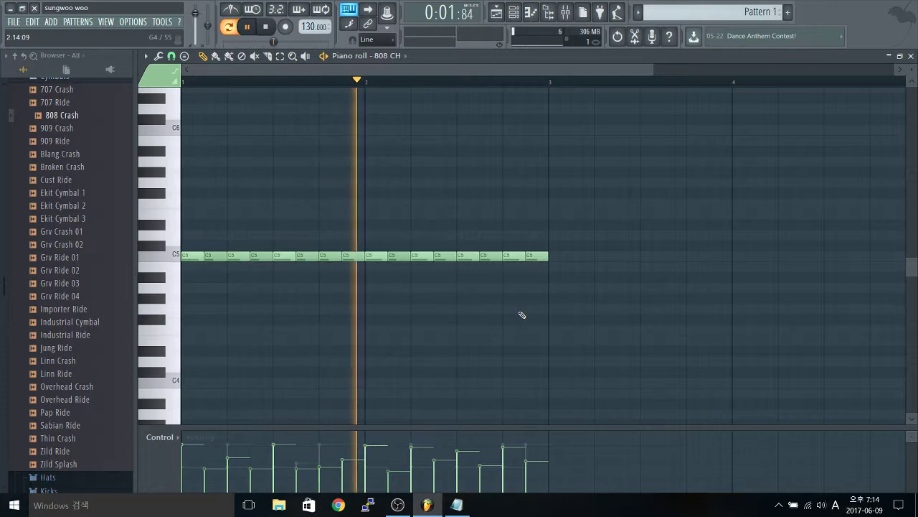
key("space")
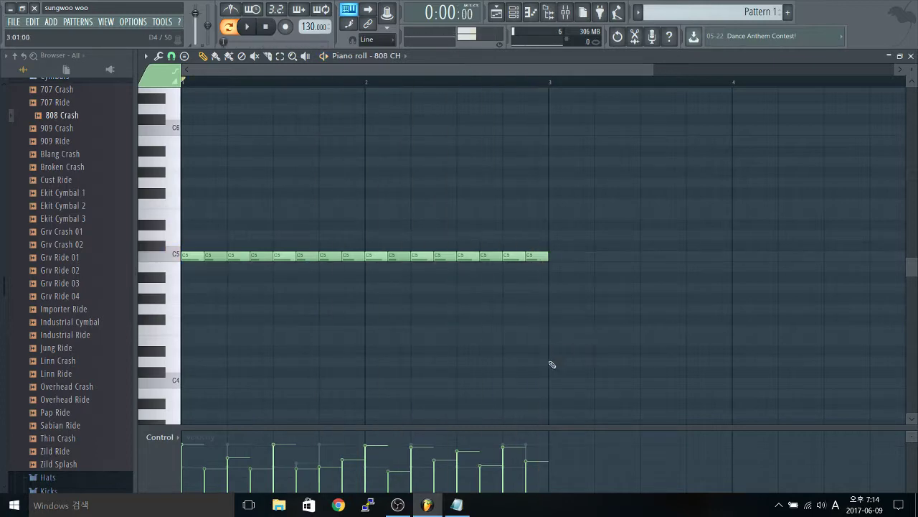
Step: Switch to Notepad and continue the hi-hat line with "여기서 비트를 나눌수있는데", ending it with a line break
left_click(457, 505)
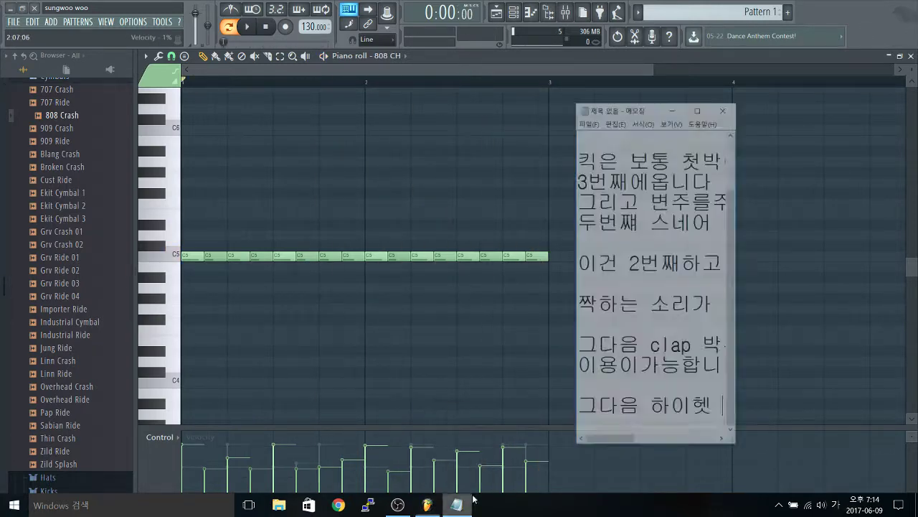
type("여기서 ")
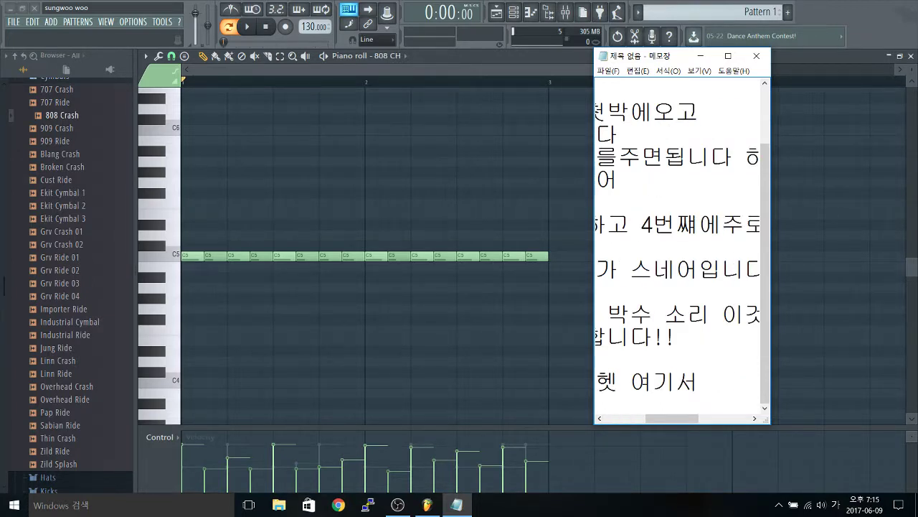
type("비트를 다")
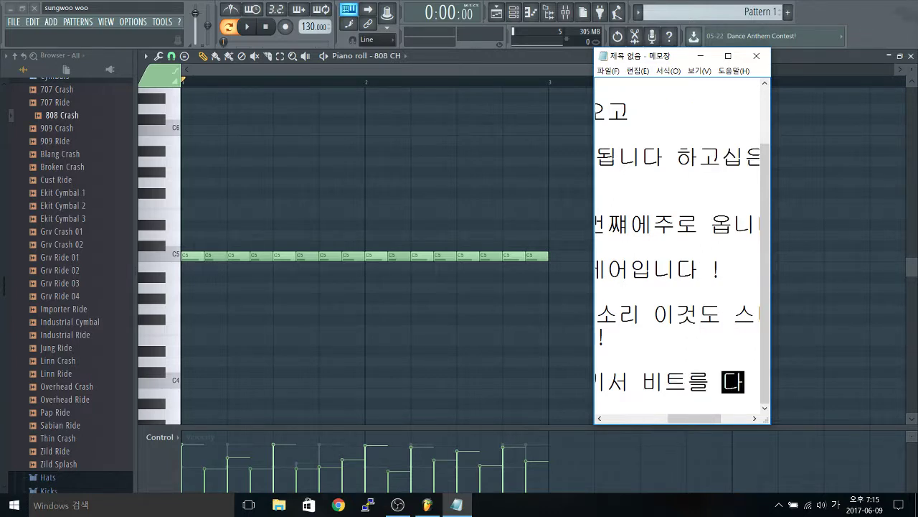
key("BackSpace")
type("누우")
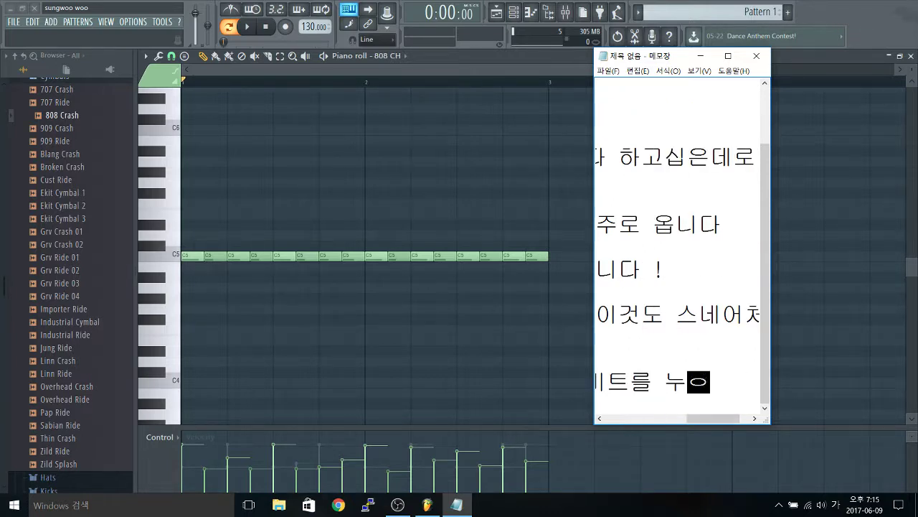
key("BackSpace")
key("BackSpace")
type("ㄴ")
type("눌수있는")
type("데")
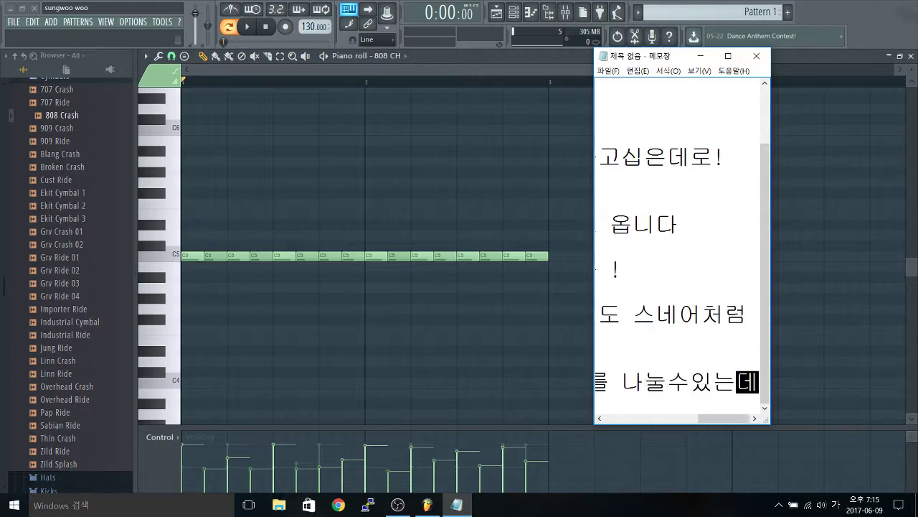
key("Return")
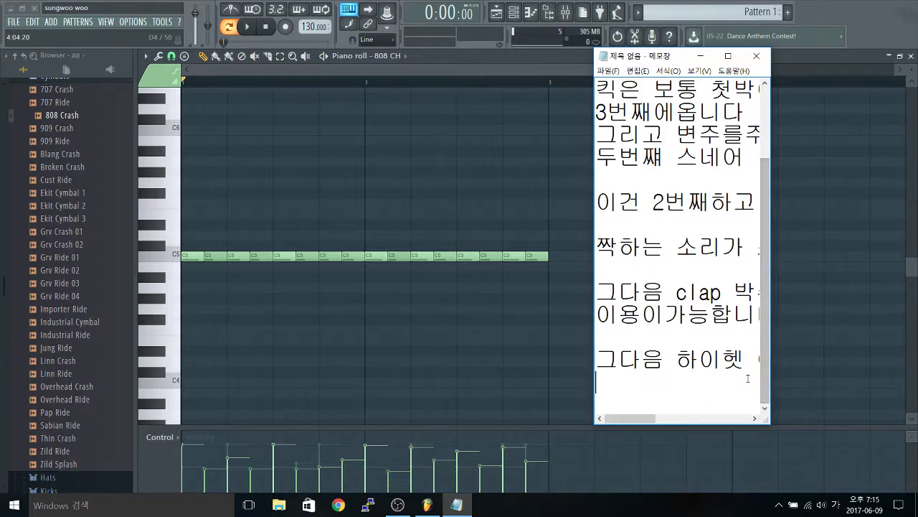
Step: Write "잘보세요" on the new line and move the Notepad window clear of the hi-hat notes
type("지")
type("잘보세요")
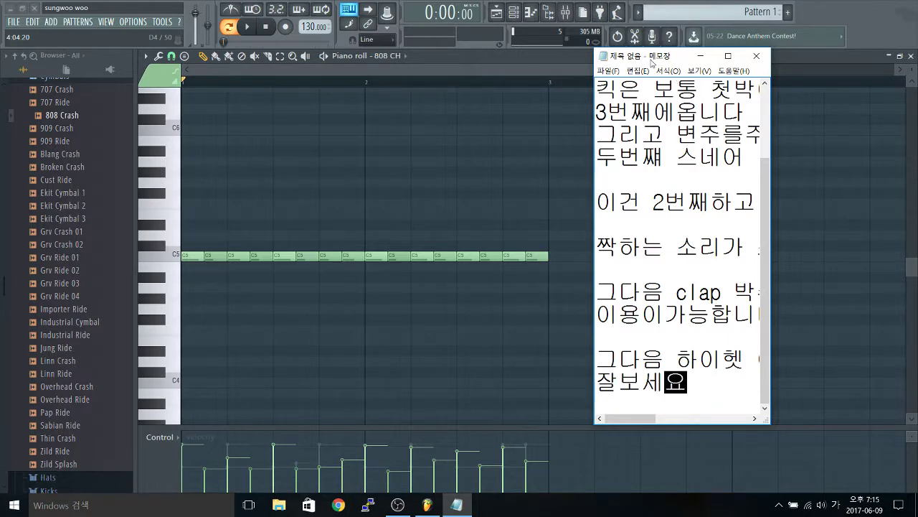
left_click_drag(651, 56, 760, 51)
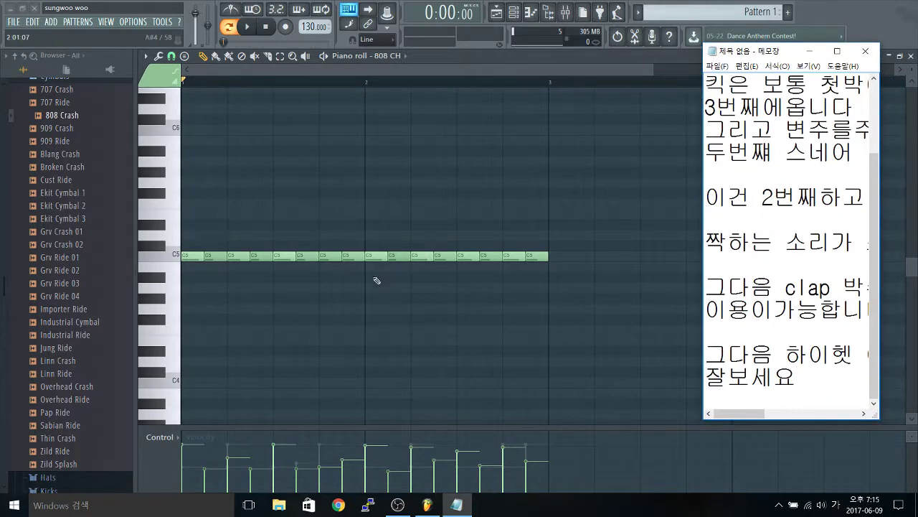
Step: In the FL Studio piano roll, delete every second C5 note of the 808 CH pattern and play the thinned pattern
left_click(426, 266)
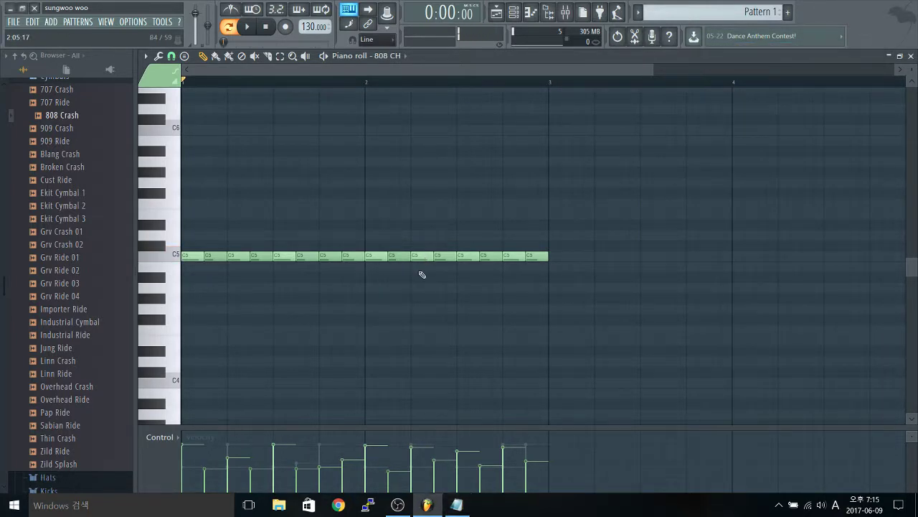
left_click(209, 264)
right_click(214, 266)
right_click(215, 256)
right_click(260, 256)
right_click(300, 258)
right_click(350, 258)
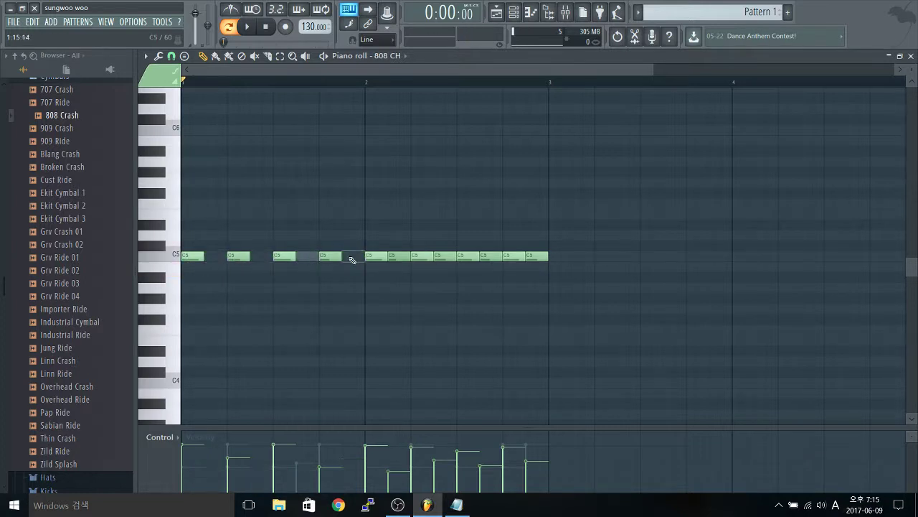
right_click(399, 257)
right_click(442, 258)
right_click(490, 258)
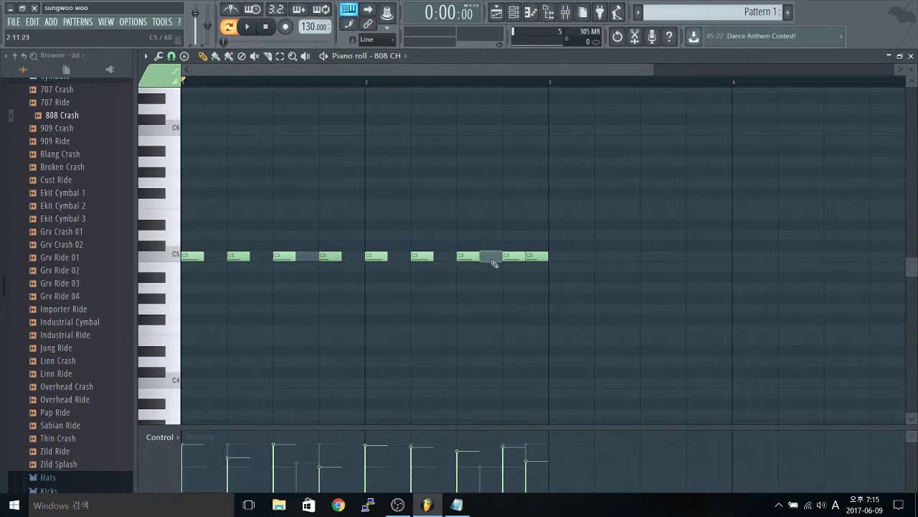
right_click(534, 258)
key("space")
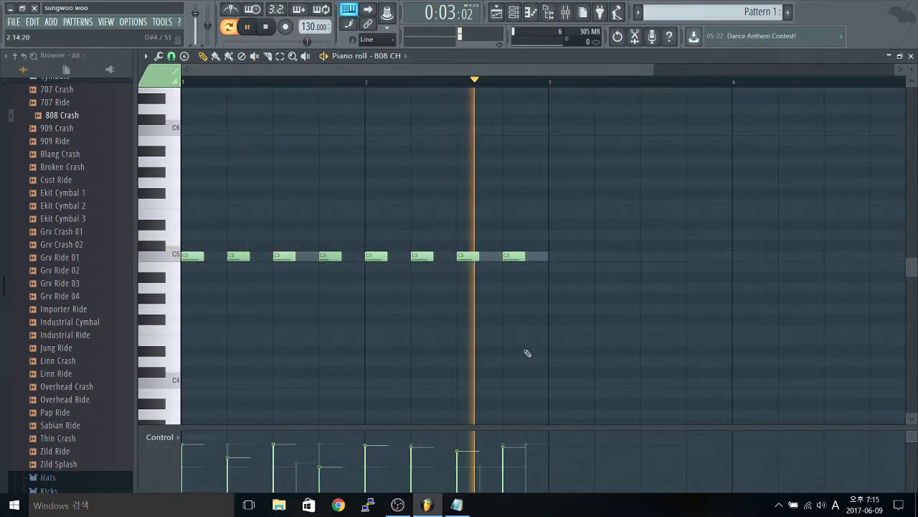
key("space")
Step: Switch to Notepad, add "4비트" after "잘보세요" and minimize the window
left_click(457, 505)
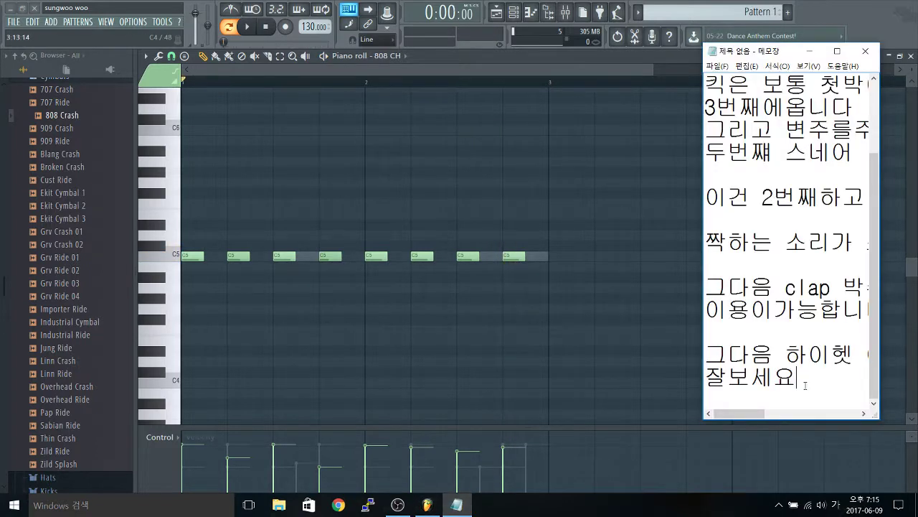
type("비트")
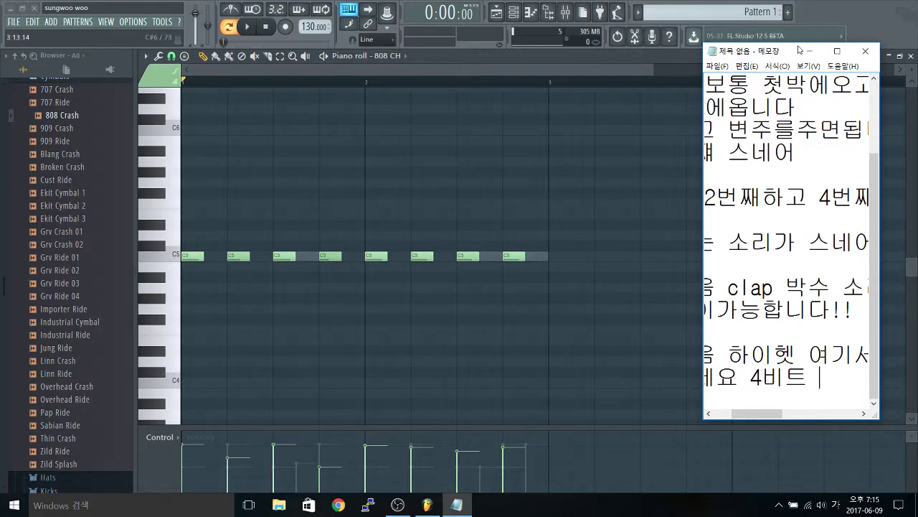
left_click(809, 51)
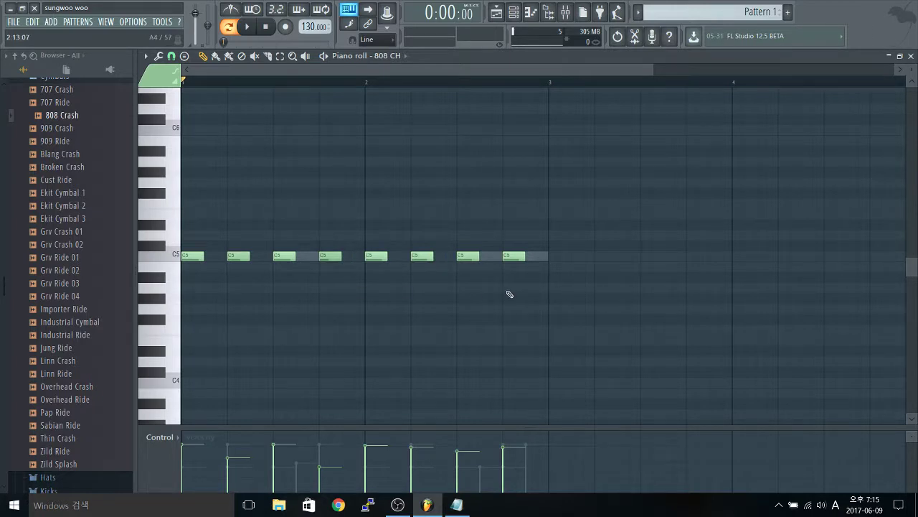
Step: Try to undo the hi-hat note deletions
key("ctrl+z")
key("ctrl+z")
key("ctrl+z")
key("ctrl+z")
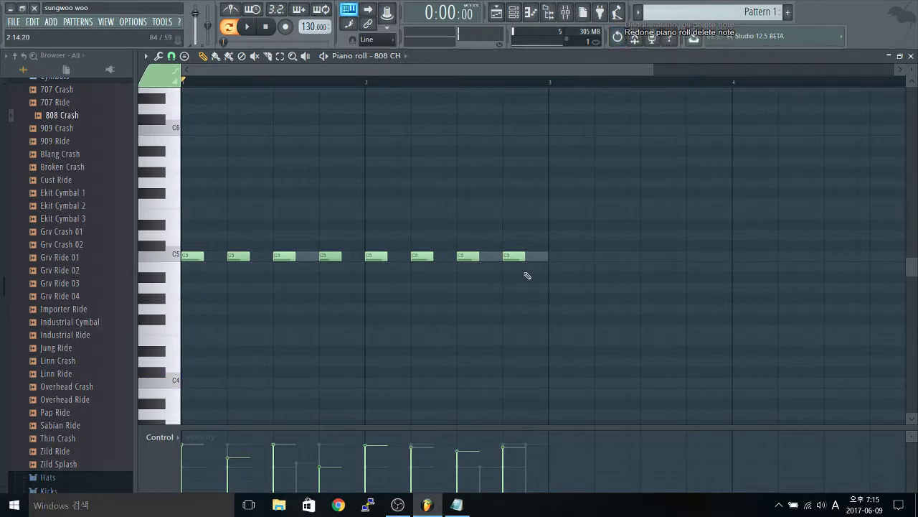
key("ctrl+z")
key("ctrl+z")
Step: Select all remaining C5 notes and duplicate them one step over to fill the gaps in the two bars
left_click_drag(540, 292, 192, 239)
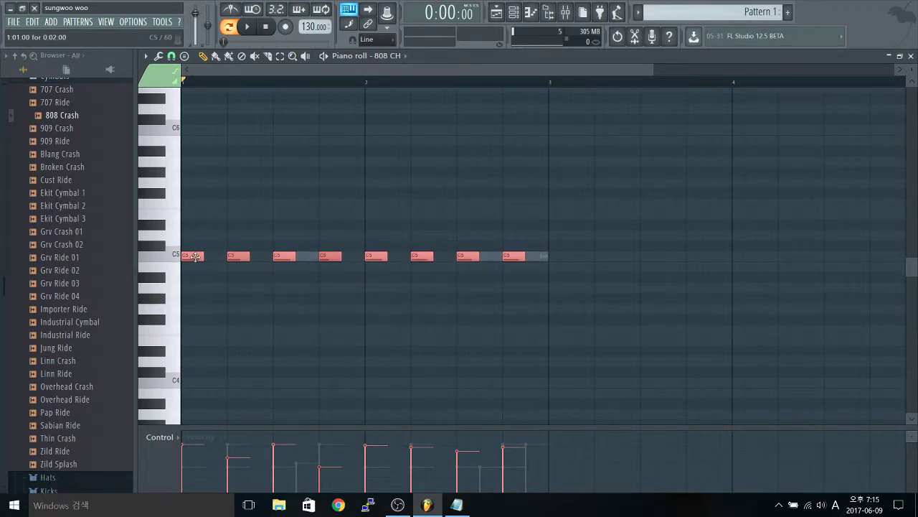
key("ctrl+s")
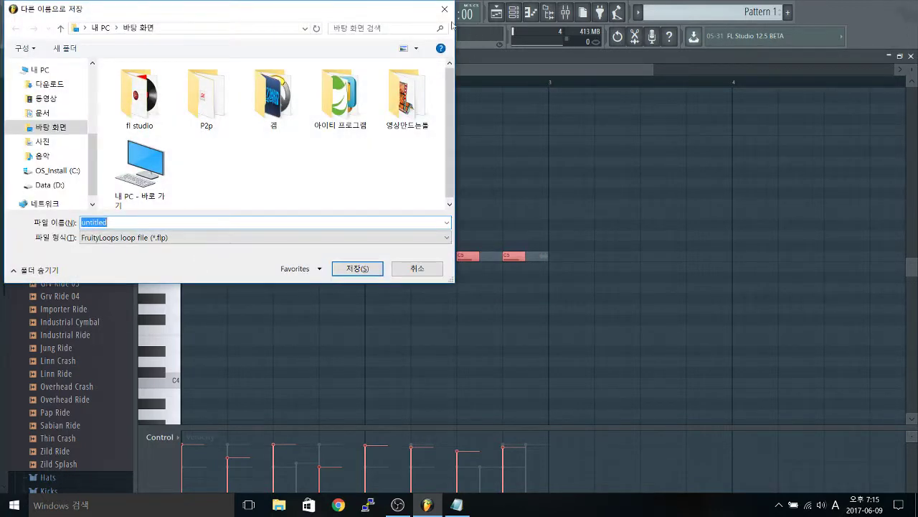
key("Escape")
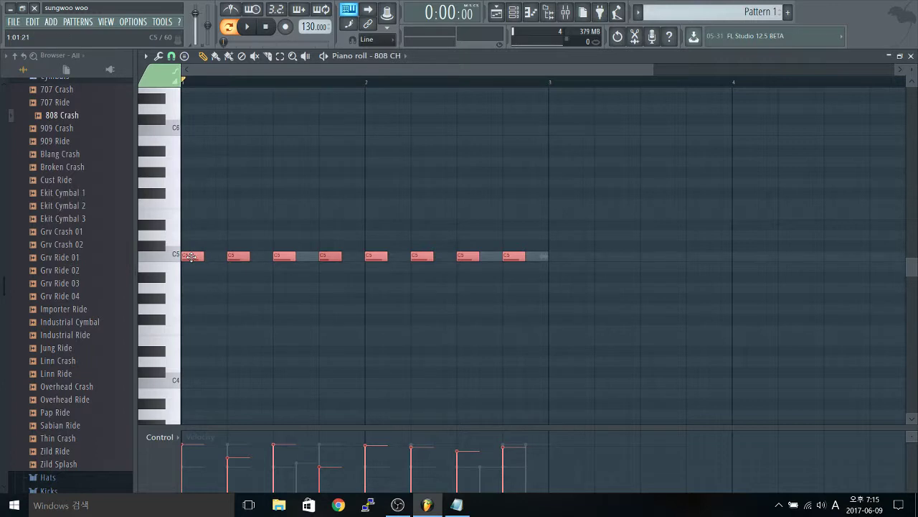
left_click_drag(191, 256, 211, 259)
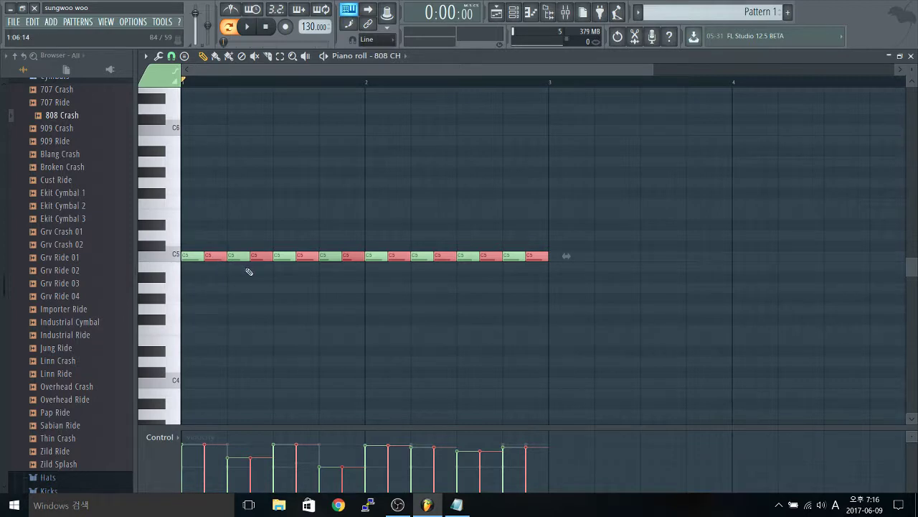
left_click(319, 338)
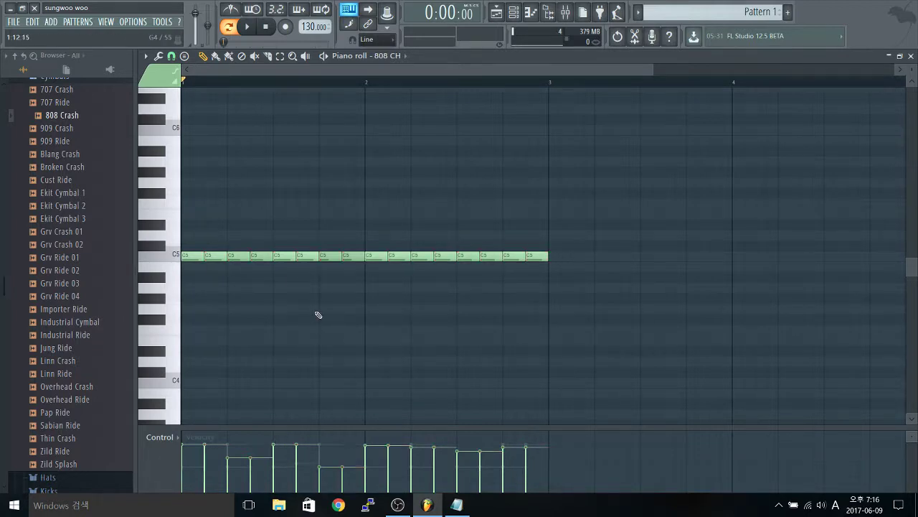
Step: Play back the filled-in hi-hat pattern, stop it and remove the stray A4 note
key("space")
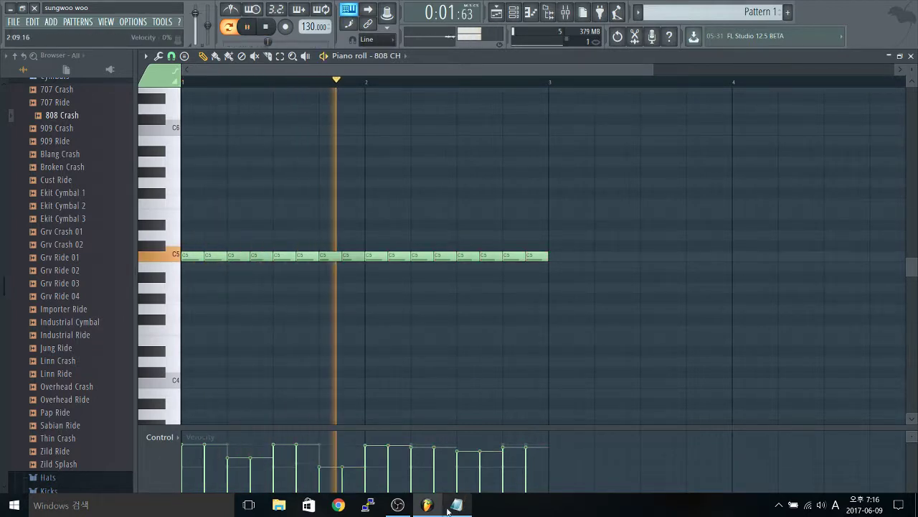
left_click(448, 509)
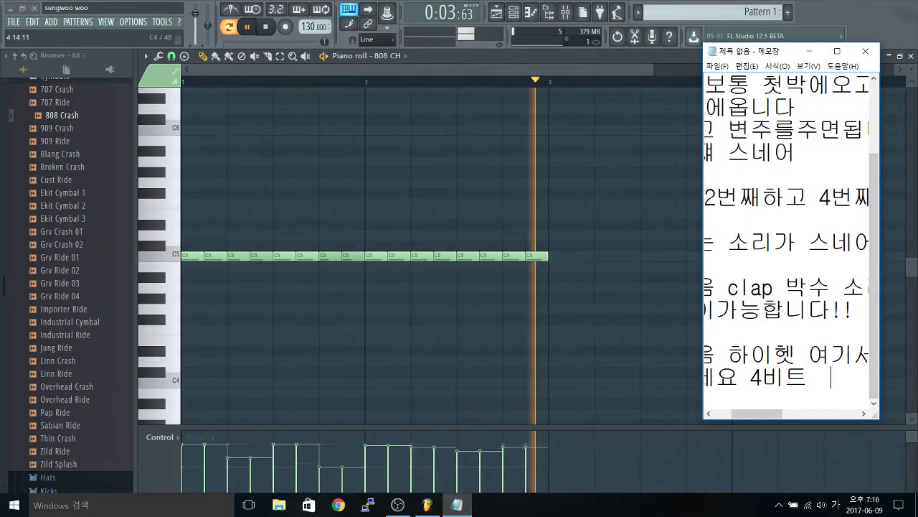
left_click(404, 288)
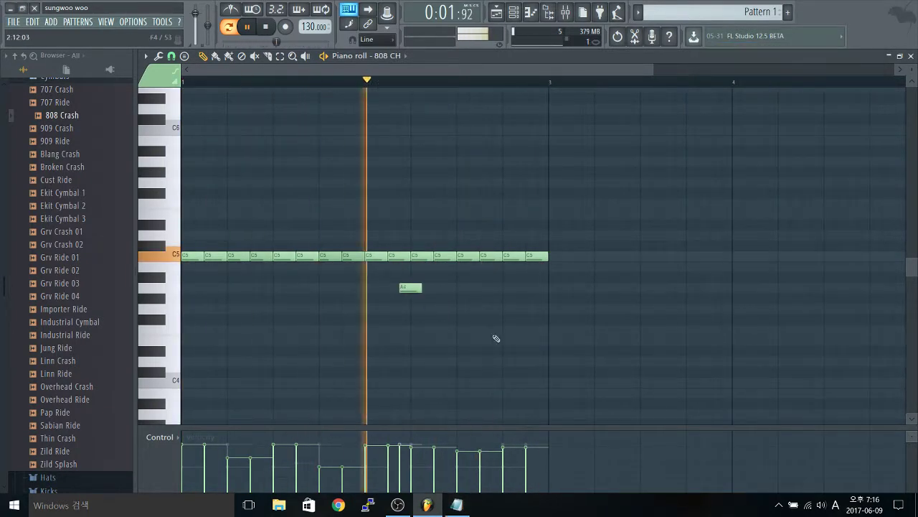
key("space")
right_click(410, 287)
Step: Switch to Notepad and append "8비트 더쪼개면 16 32 64 128까지더" after "4비트"
left_click(456, 505)
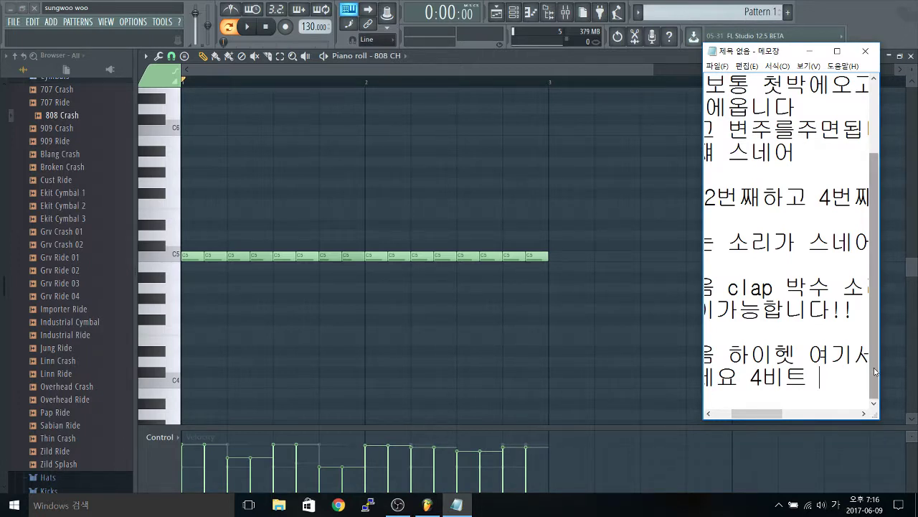
type("8비트")
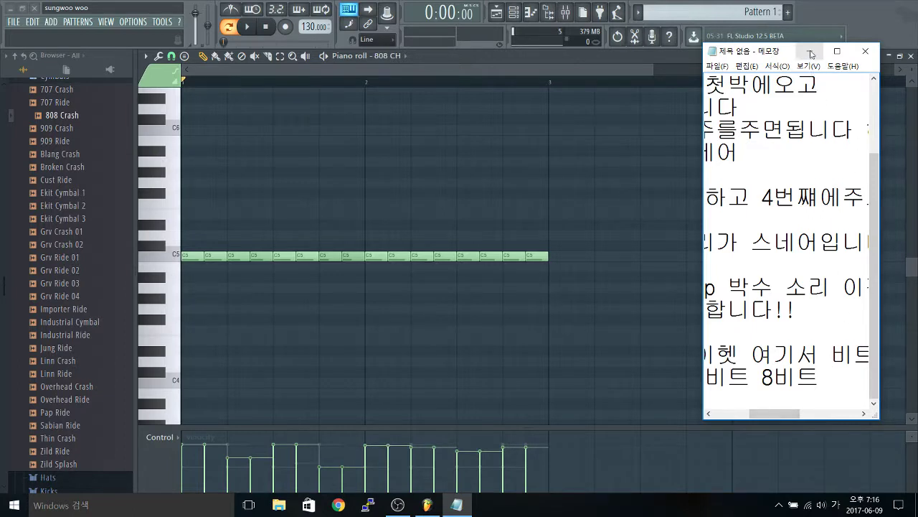
type("더쪼개")
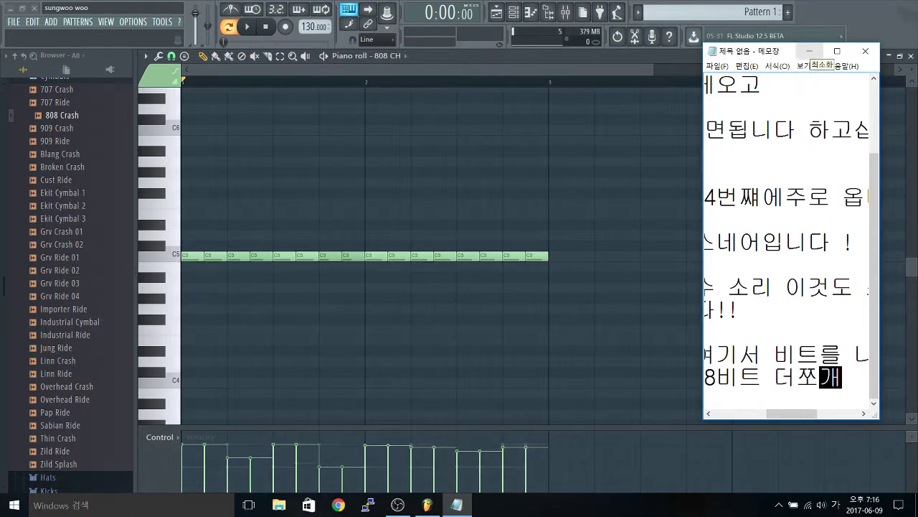
type("면 ")
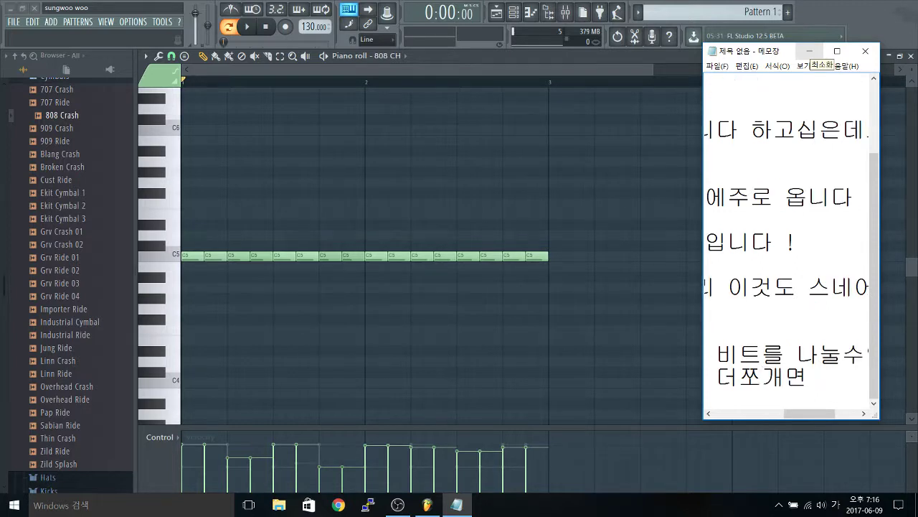
type("16 32 64")
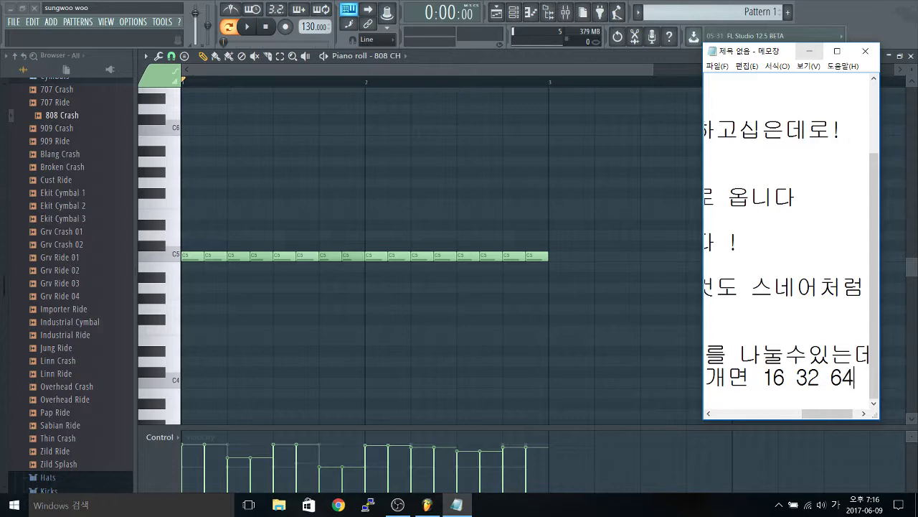
type(" 126 ")
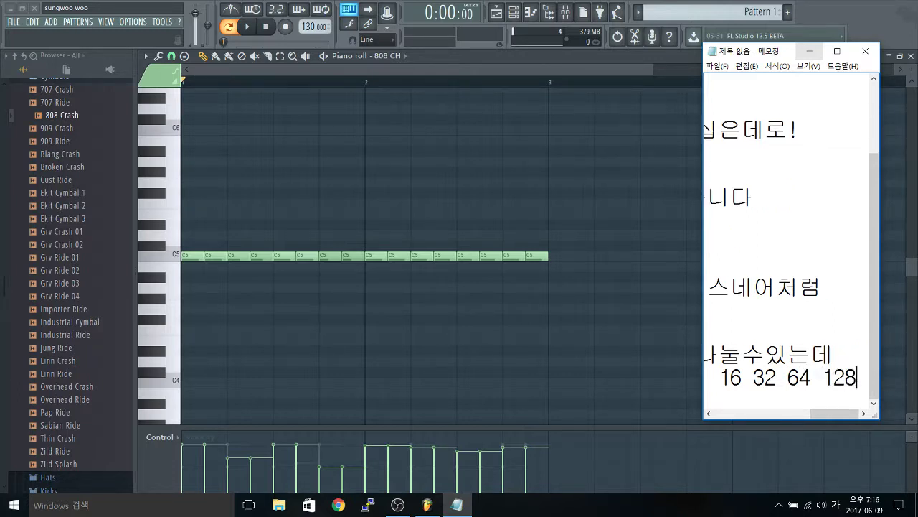
type("까지더")
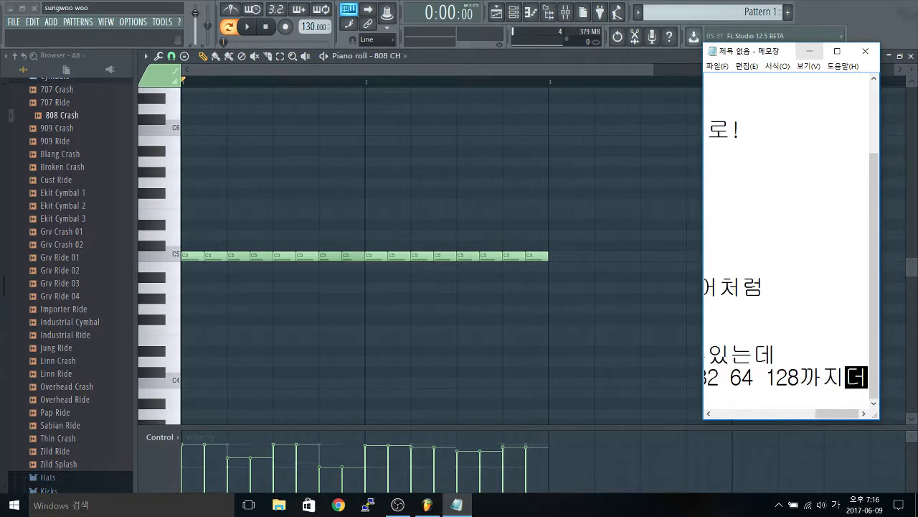
Step: Add the line "할수있지만 저는 8비트로 하겠습니다!" to the note and start a new line
key("Return")
type("할")
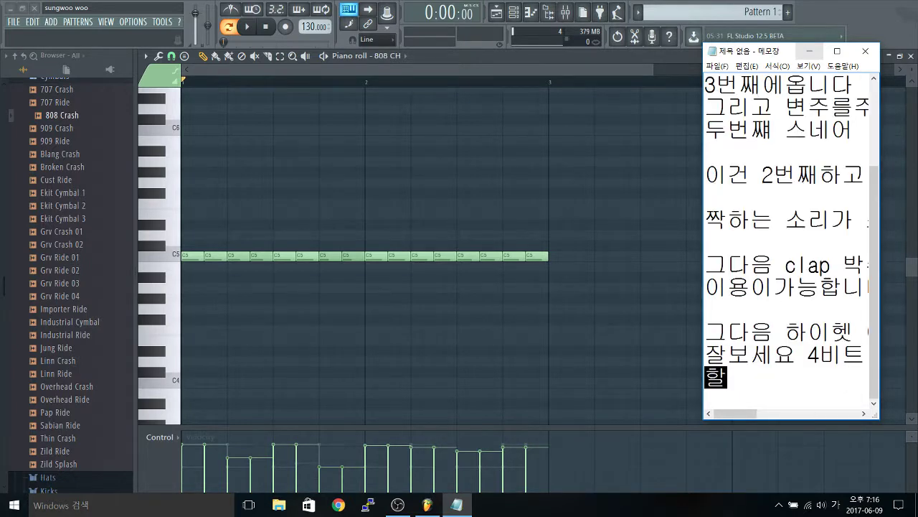
type("수이있지만 ")
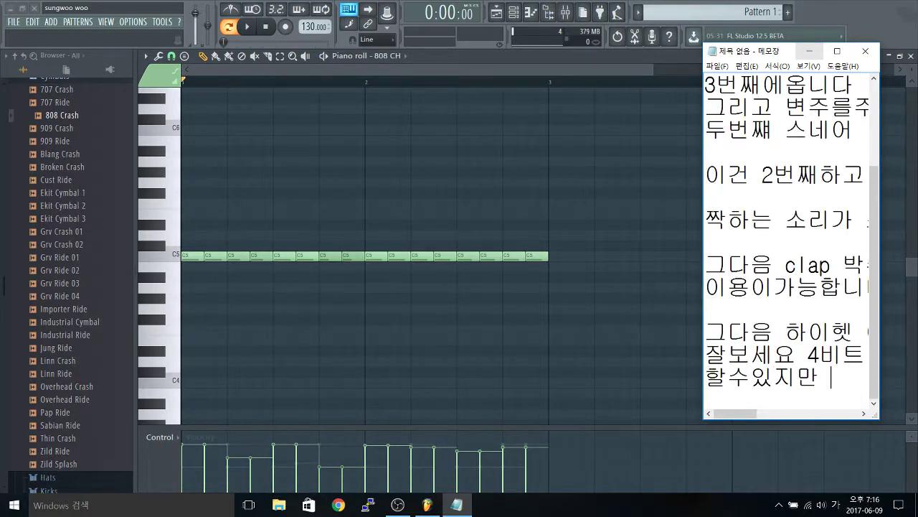
type("저는 1")
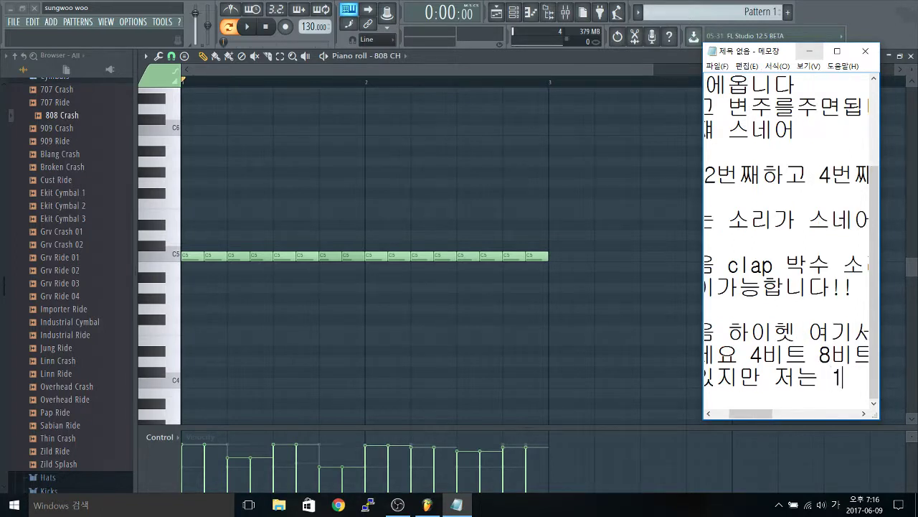
type("6으로")
key("BackSpace")
key("BackSpace")
type("의")
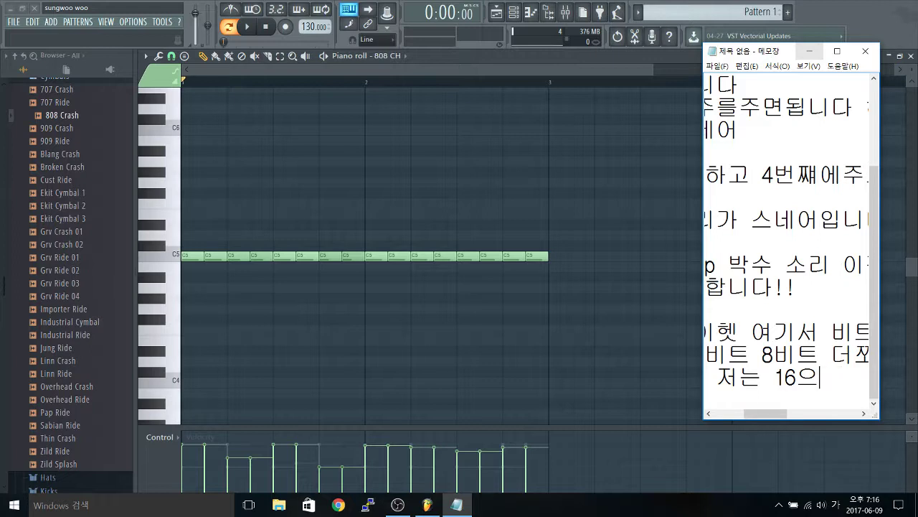
type("ㅇ,러")
key("BackSpace")
key("BackSpace")
key("BackSpace")
type("8ㅂ트로 하게")
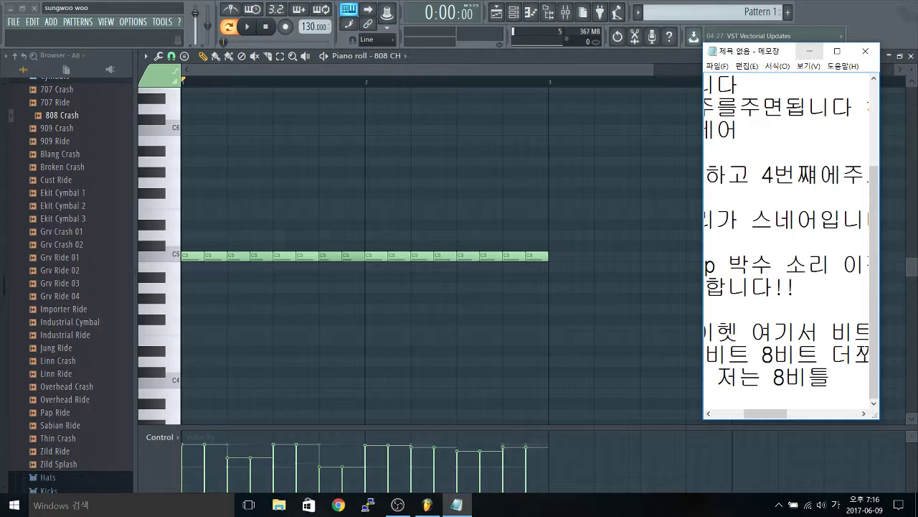
type("ㅆ습니다")
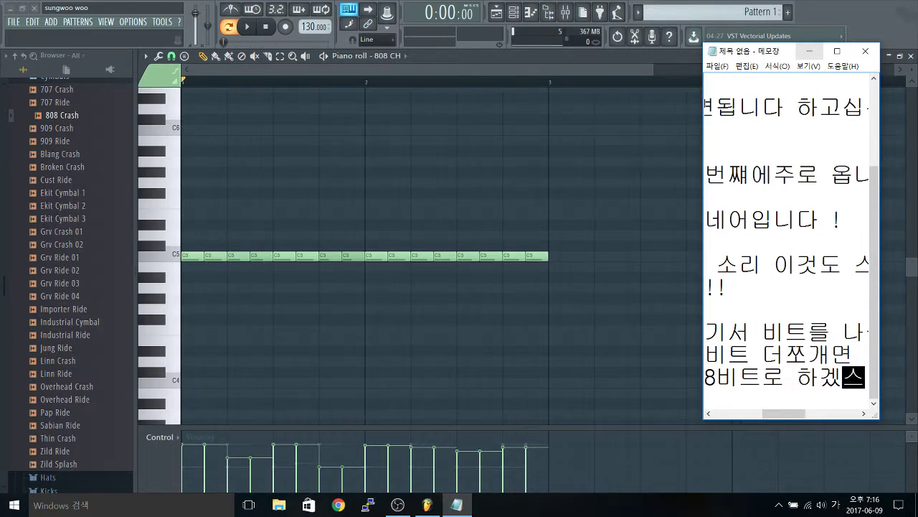
type("!")
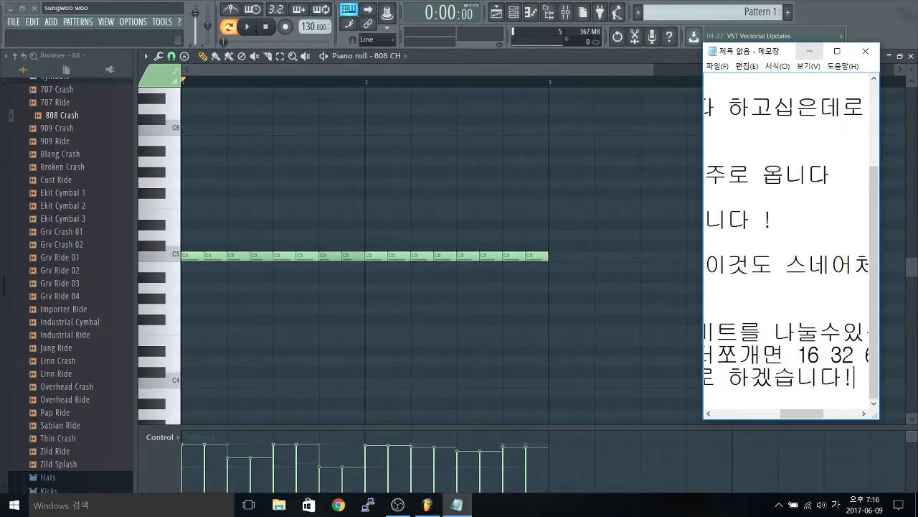
key("Return")
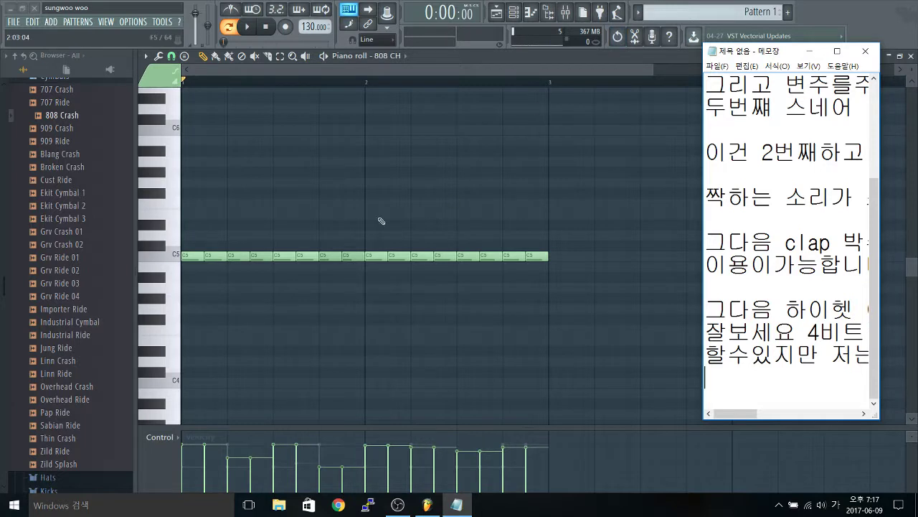
left_click(272, 249)
left_click(217, 267)
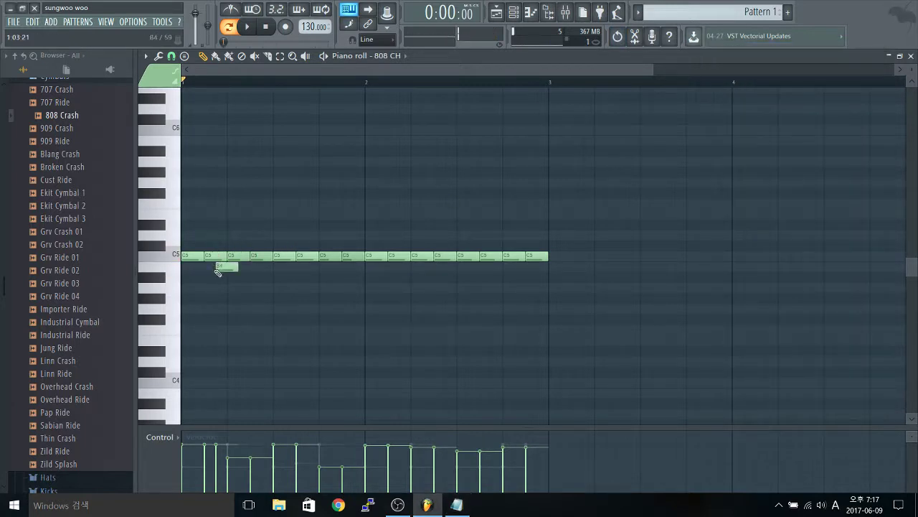
right_click(218, 266)
Step: Switch to Notepad and begin the tip line with "여기서 팁은"
left_click(457, 505)
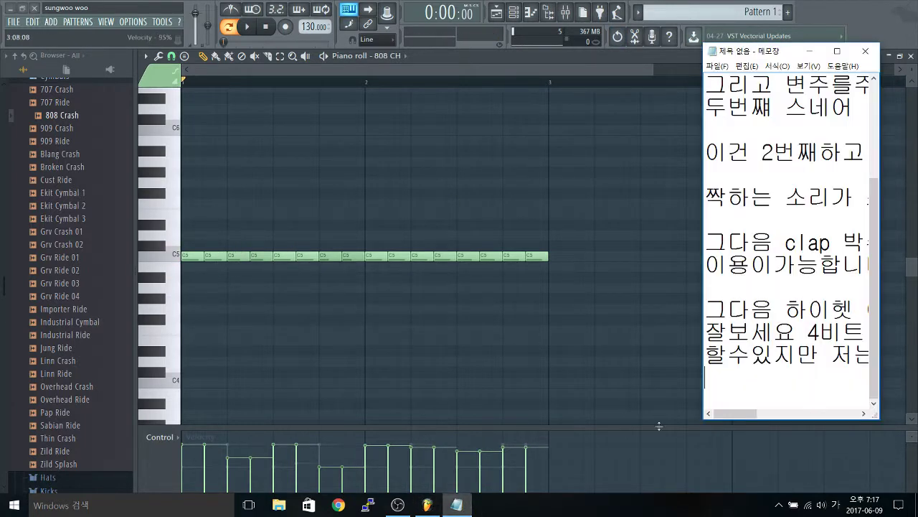
type("여기서 ")
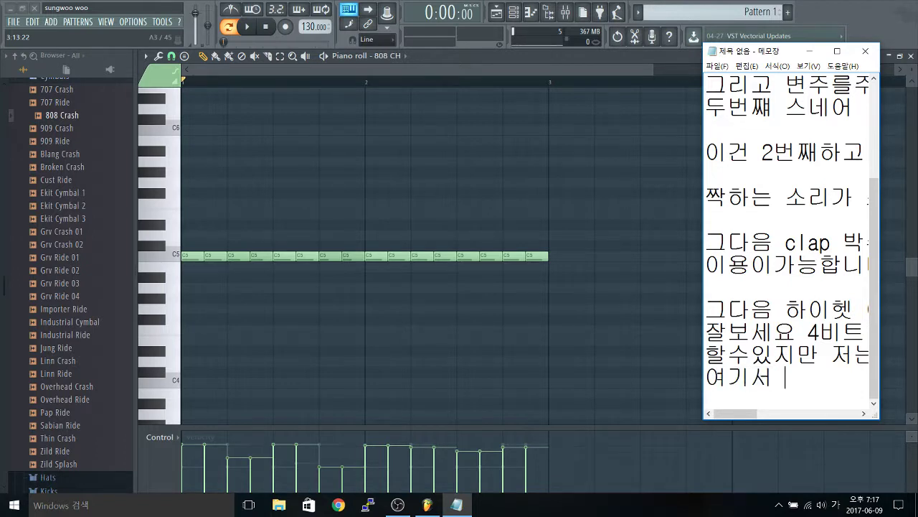
type("티ㅂ은")
Step: Switch to FL Studio and try a lower velocity on the second hi-hat note and a higher one on the third
left_click(214, 441)
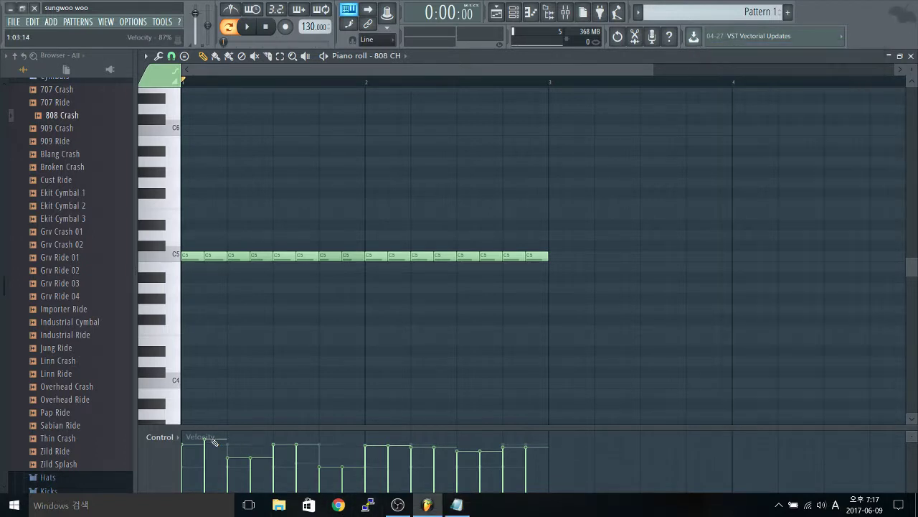
mouse_move(210, 460)
left_mouse_down()
mouse_move(237, 464)
mouse_move(235, 453)
left_mouse_up()
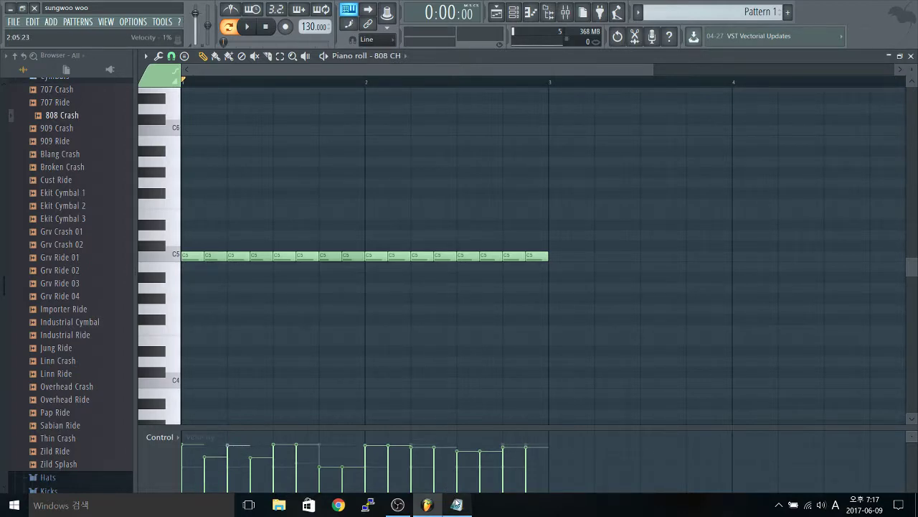
Step: Switch back to Notepad and continue the tip line with "velocity 조절을하면 굉장히 리듬"
left_click(457, 504)
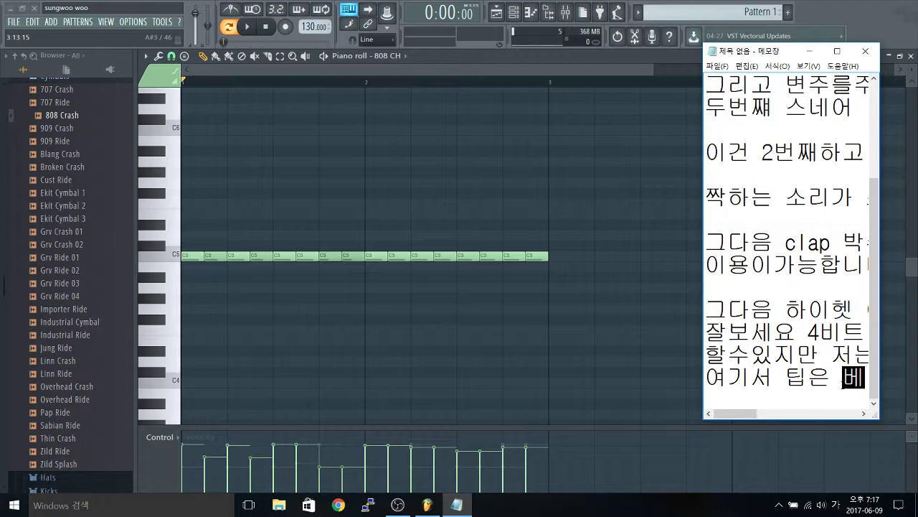
key("Hangul")
type("veloc")
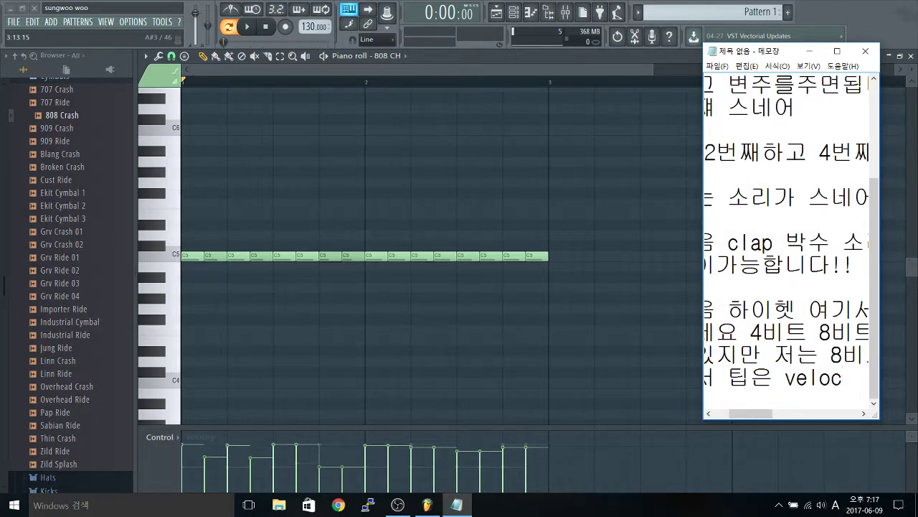
type("ity w")
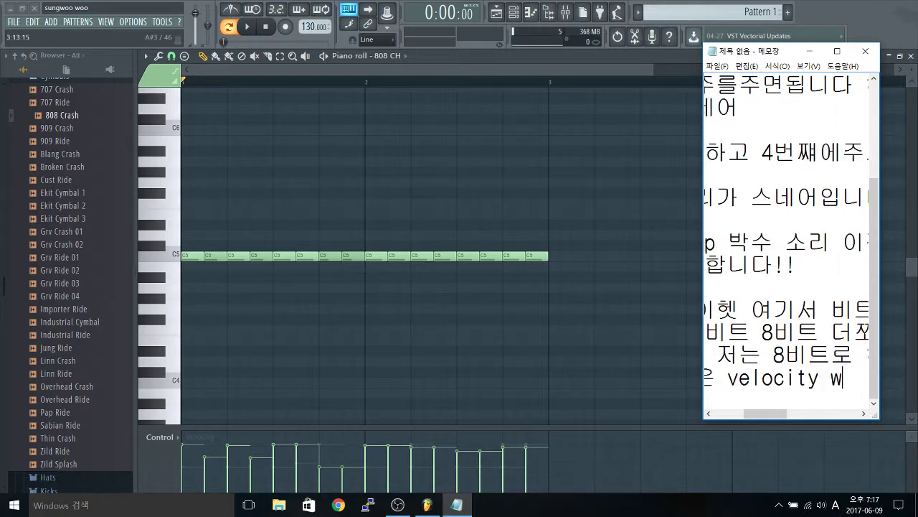
type(" 조절하")
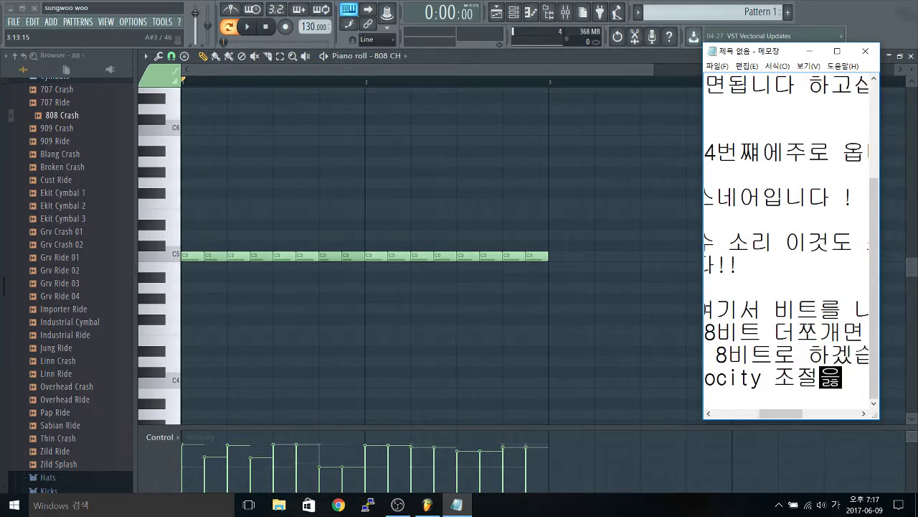
type("하면")
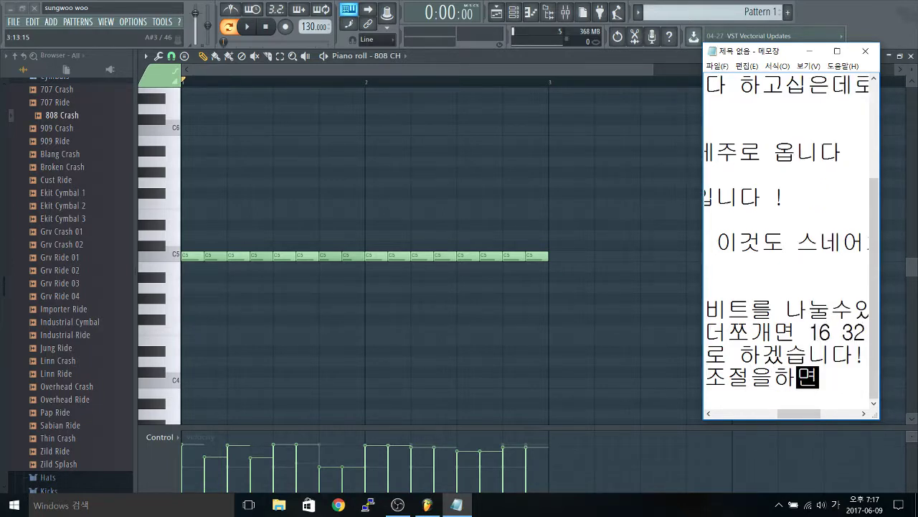
type(" 고")
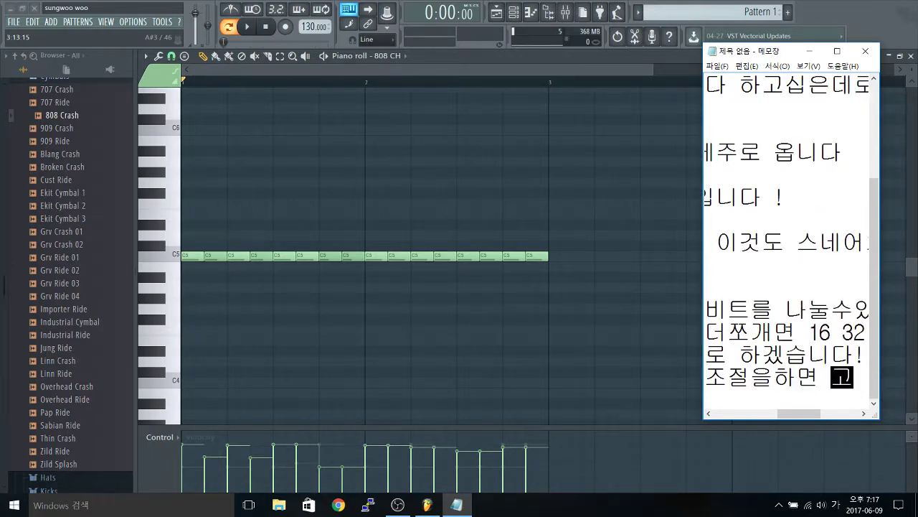
type("장히 리듬")
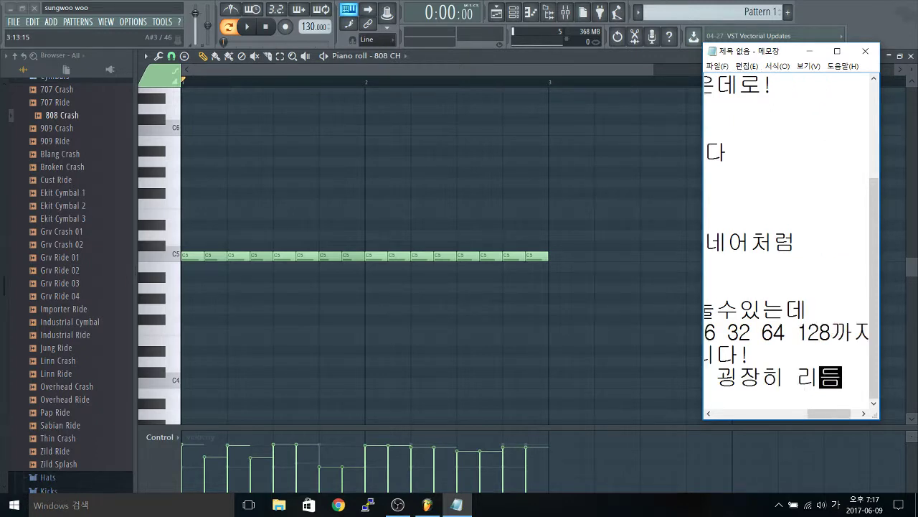
Step: Add a new line to the note reading "그루브 해집니다 잘보세요!"
key("Return")
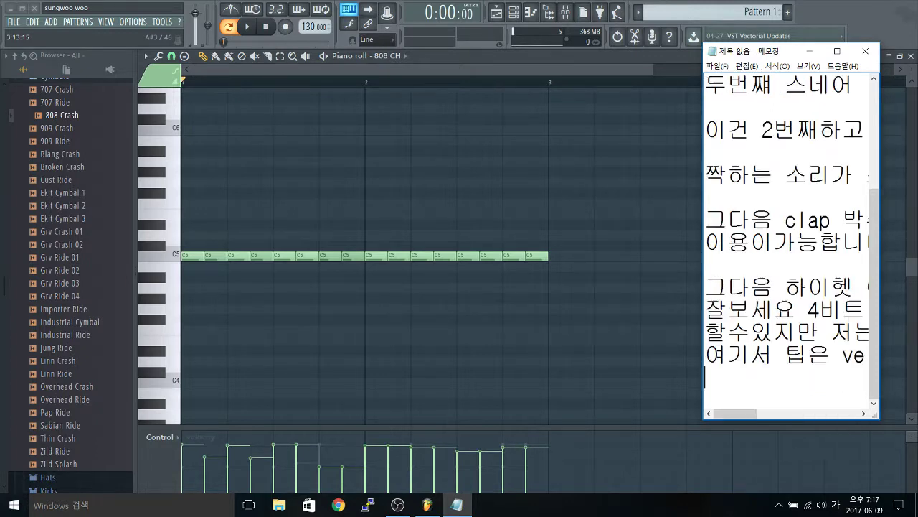
type("그")
type("루부")
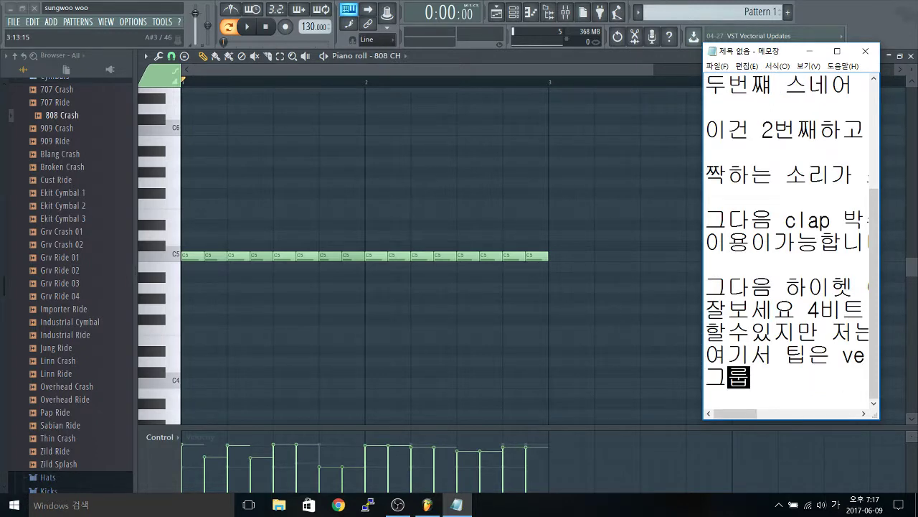
type(" 해집니")
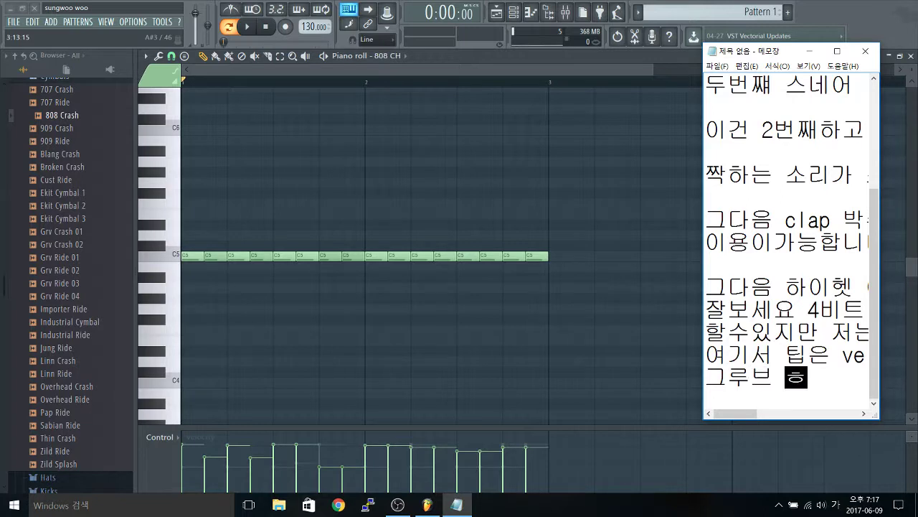
type("다 ")
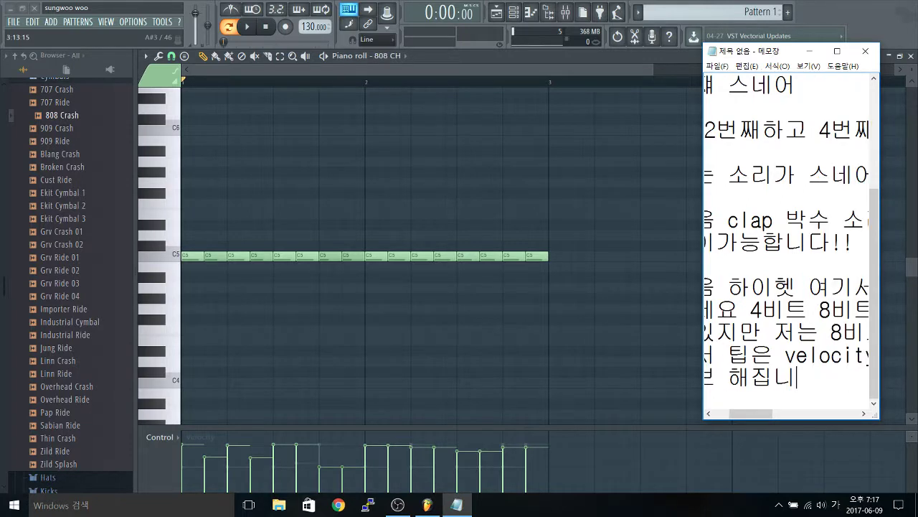
type("잘보세")
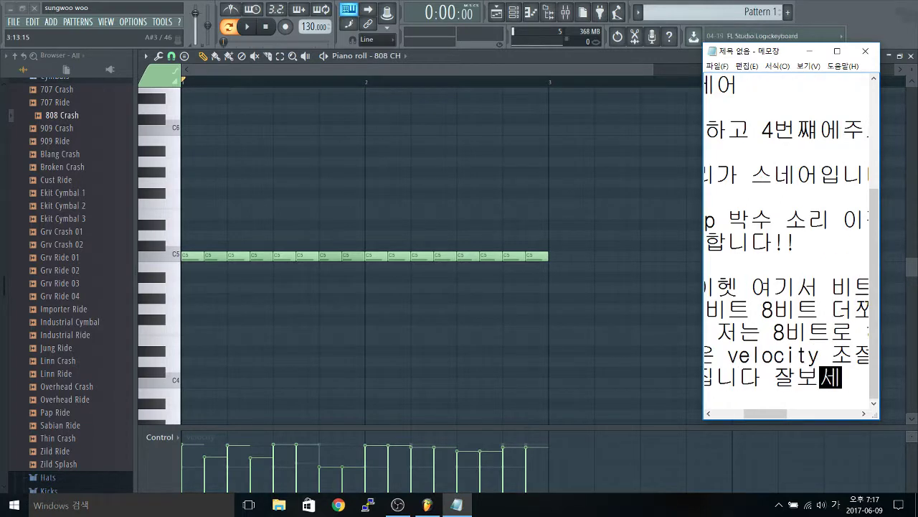
type("요!")
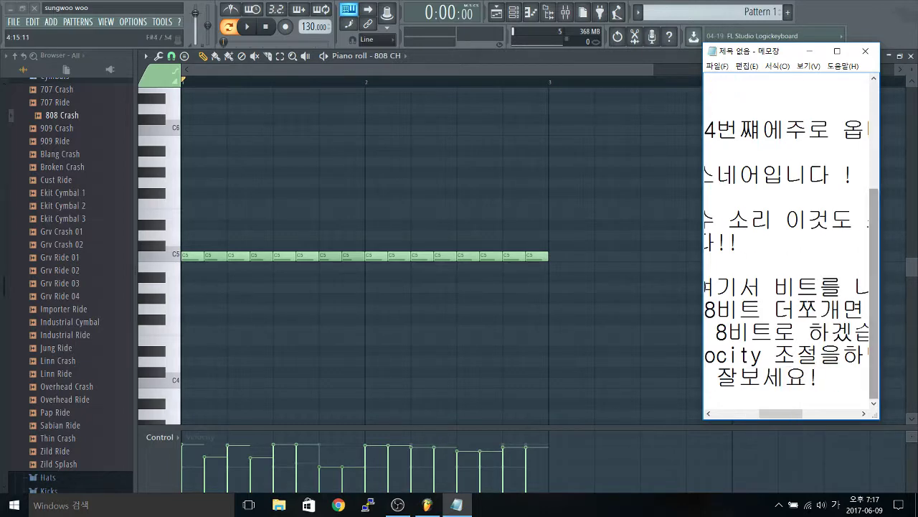
Step: Minimize Notepad, vary the hi-hat velocities from the second note on, and raise the twelfth and fifteenth notes' velocities during playback before stopping it
left_click(807, 51)
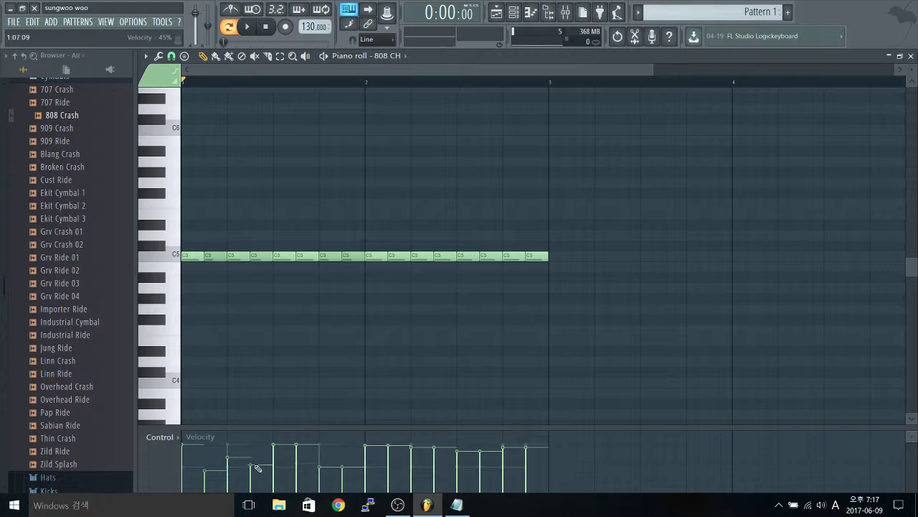
left_click(300, 467)
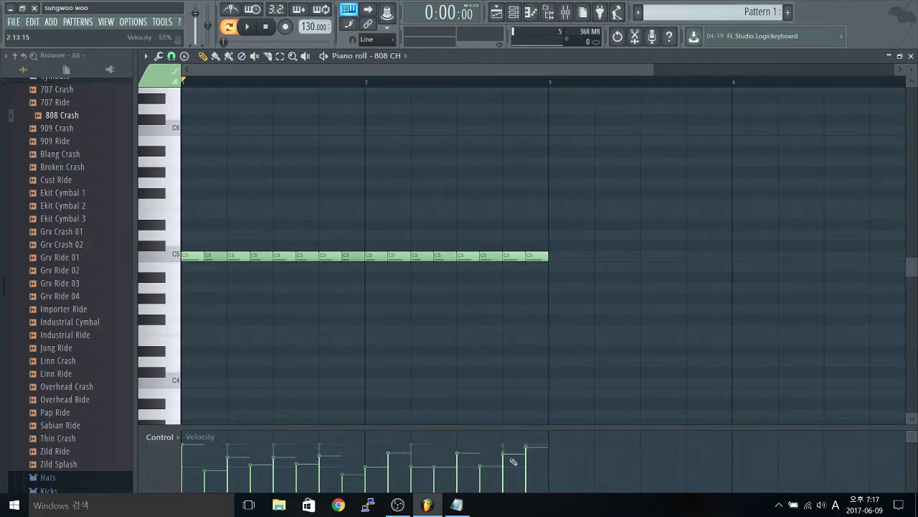
key("space")
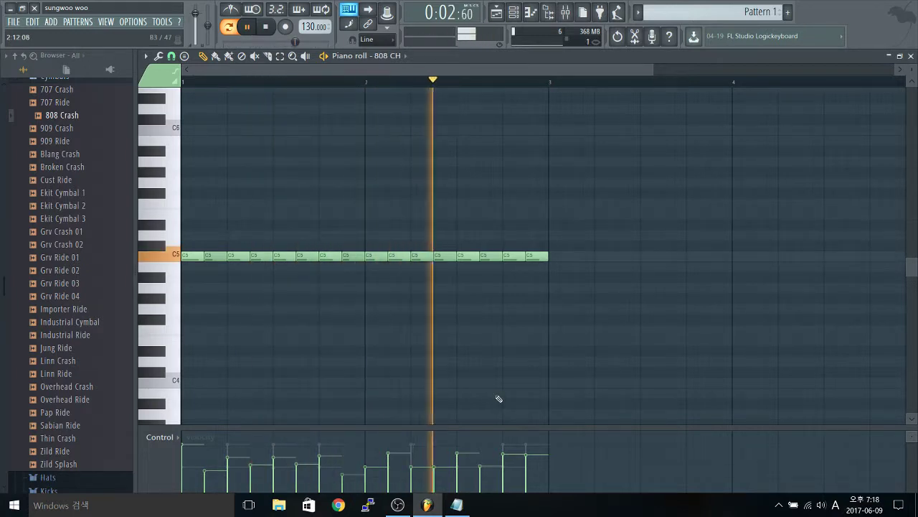
left_click(503, 442)
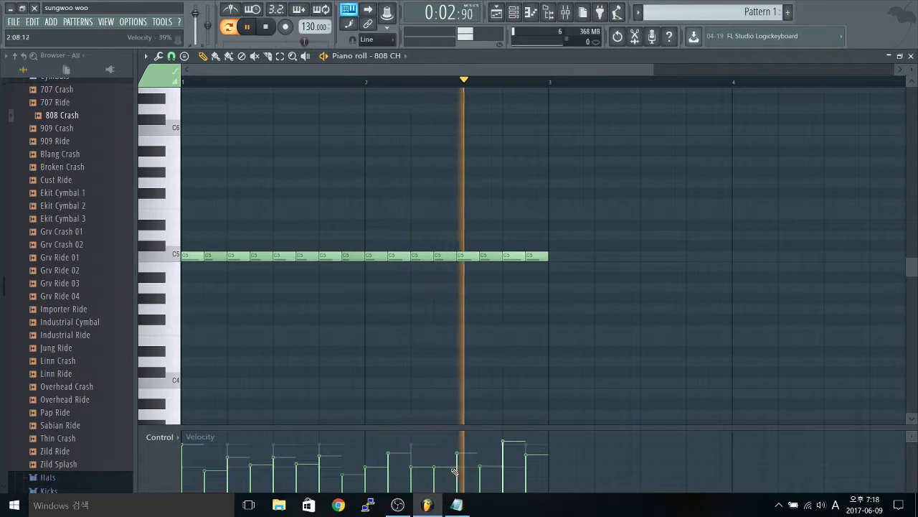
left_click(435, 457)
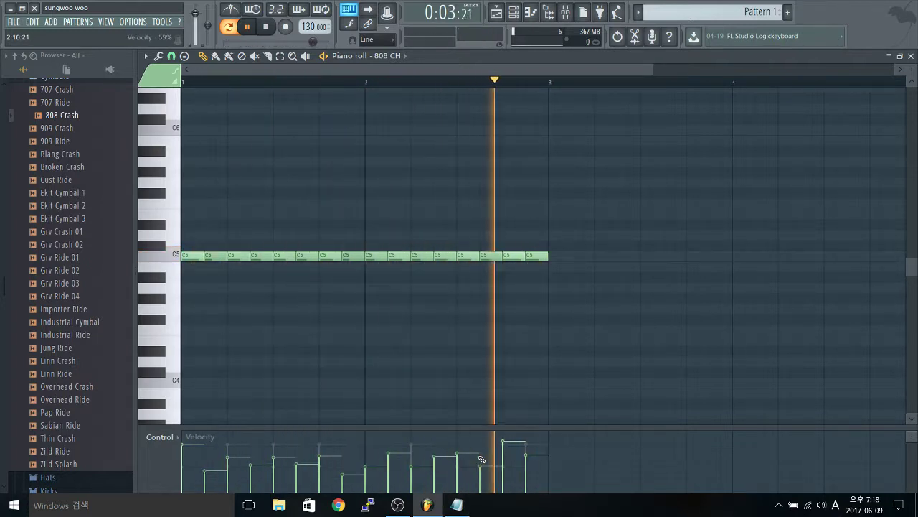
key("space")
Step: Switch to Notepad and add a new line to the note reading "이런식으로 하이헷 벨로시티조절을하면"
left_click(454, 506)
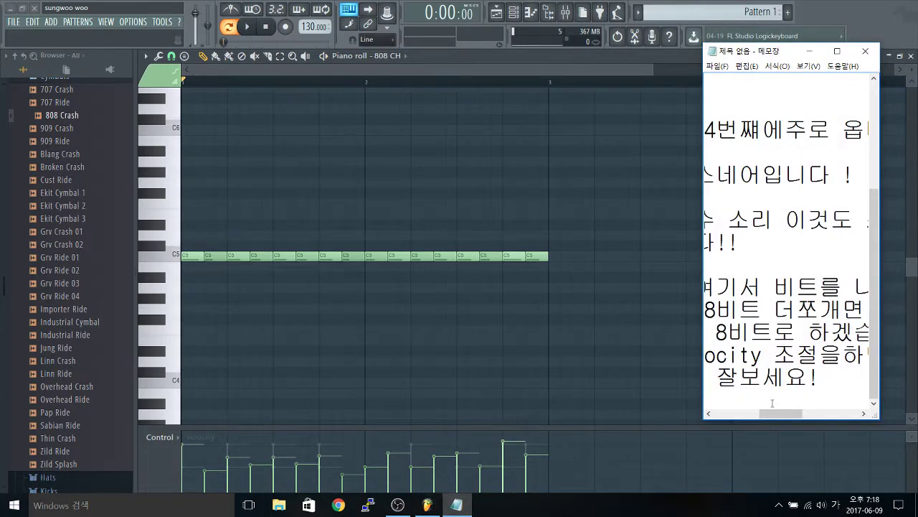
key("Return")
type("이런식")
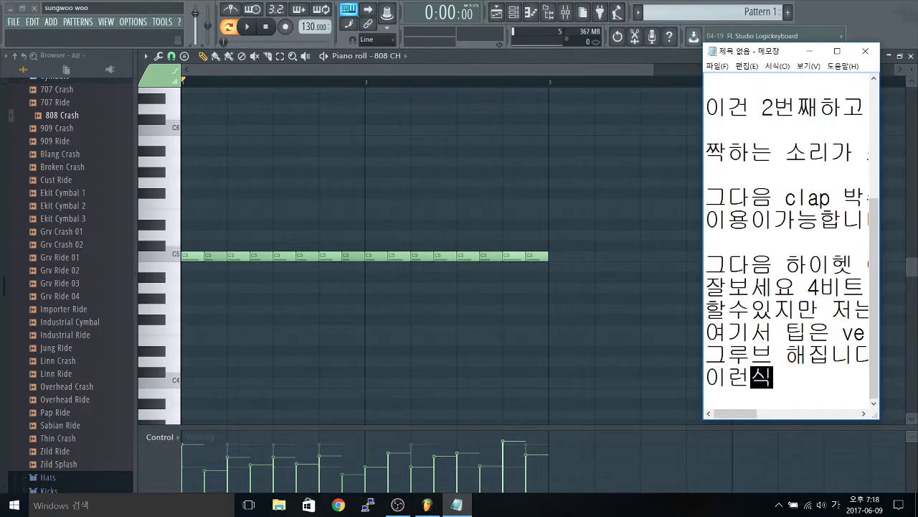
type("으로 하이헷 ")
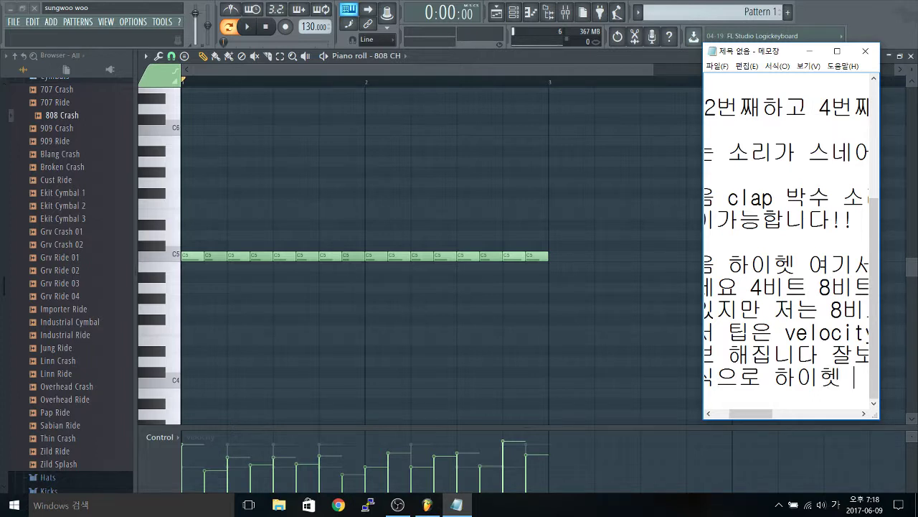
type("벨로시티")
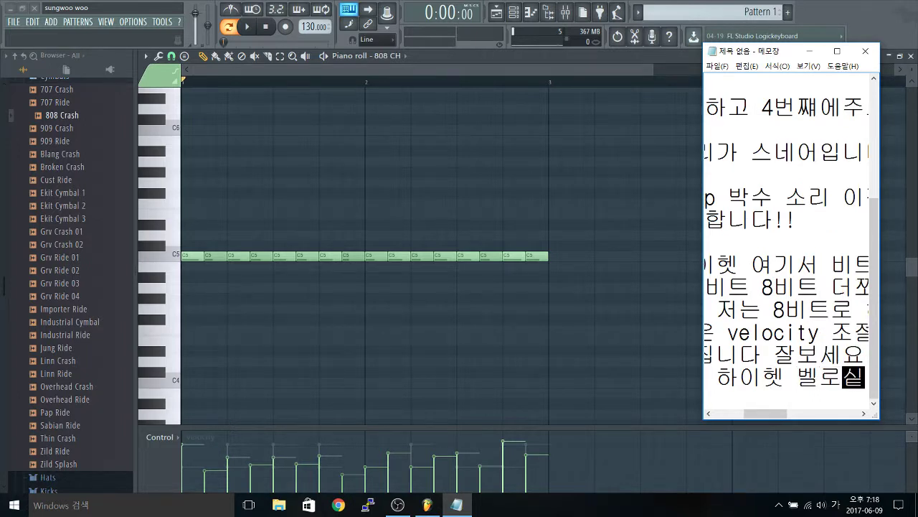
type("조절을하면")
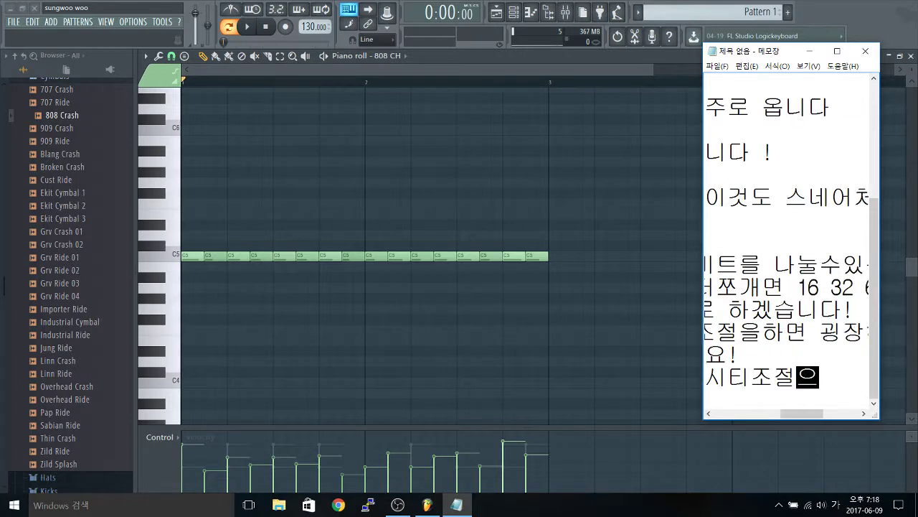
Step: Continue the note on a new line with "굉장히 그루브해집니다!" and end the line
key("Return")
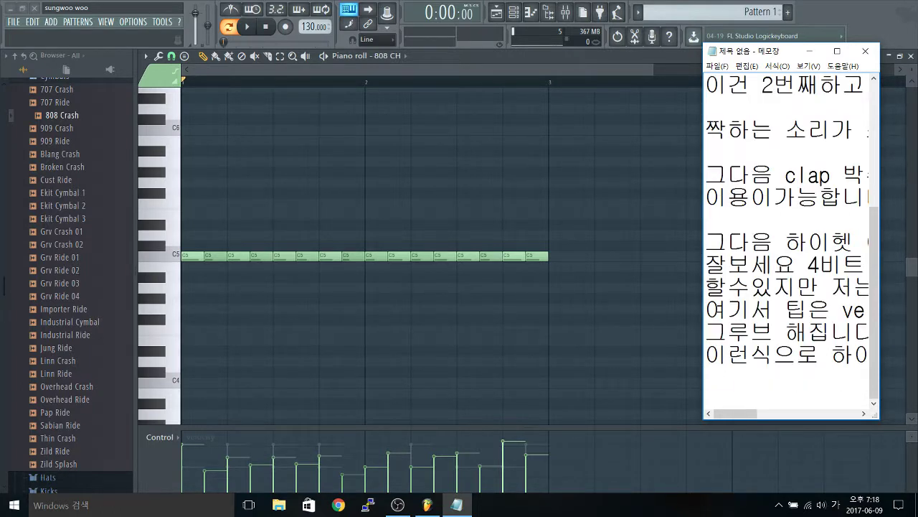
type("굉장")
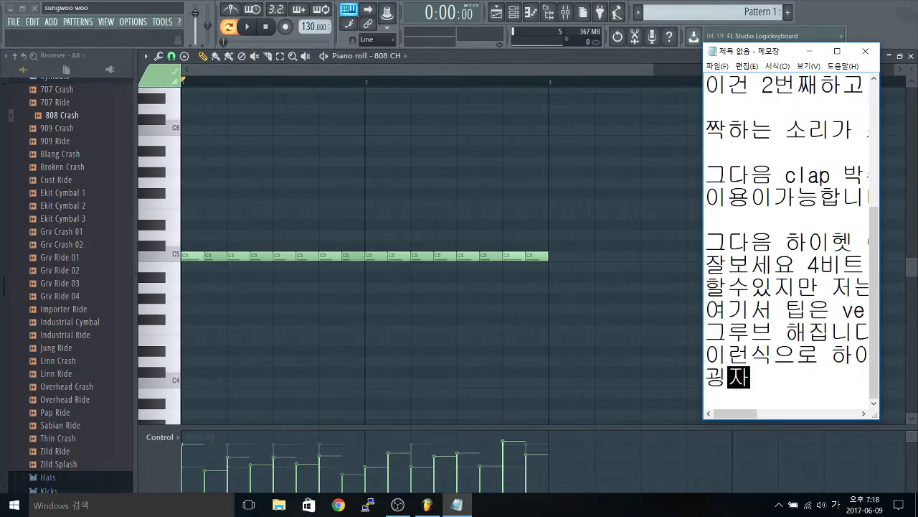
type("히 ㄱ")
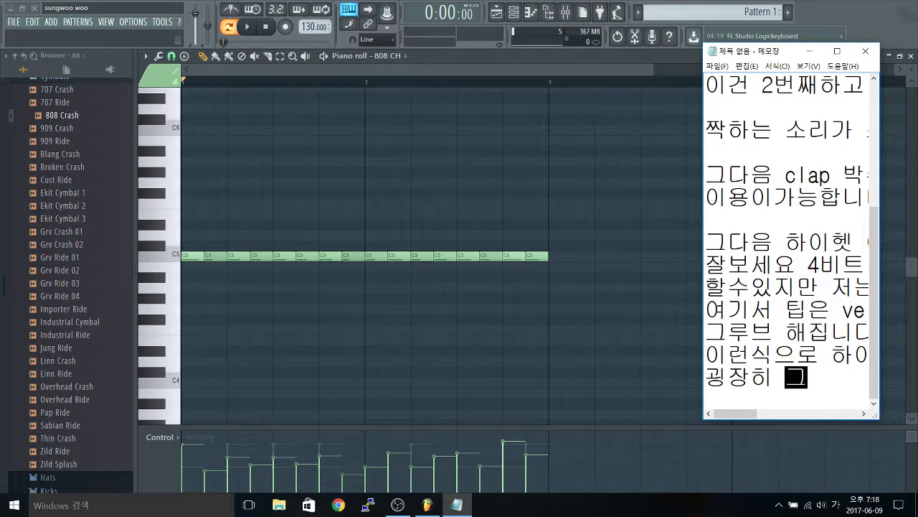
type("루브")
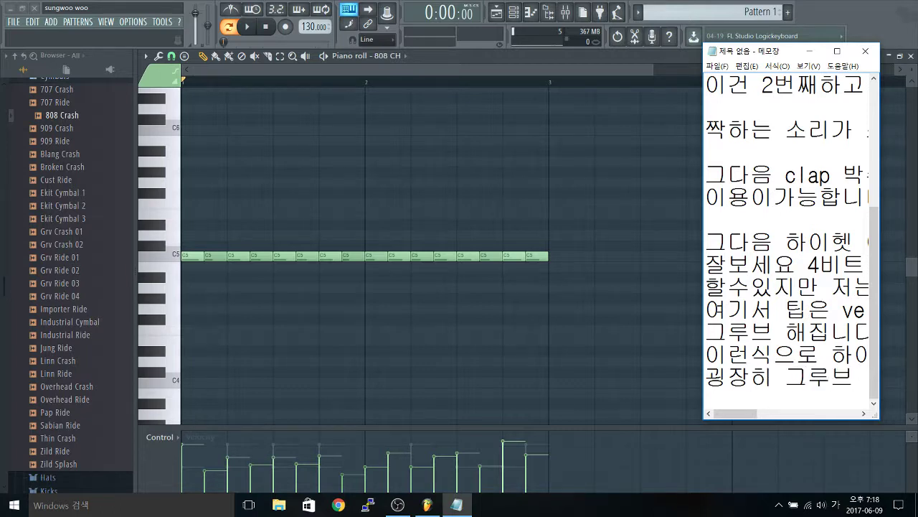
type("해지니다!")
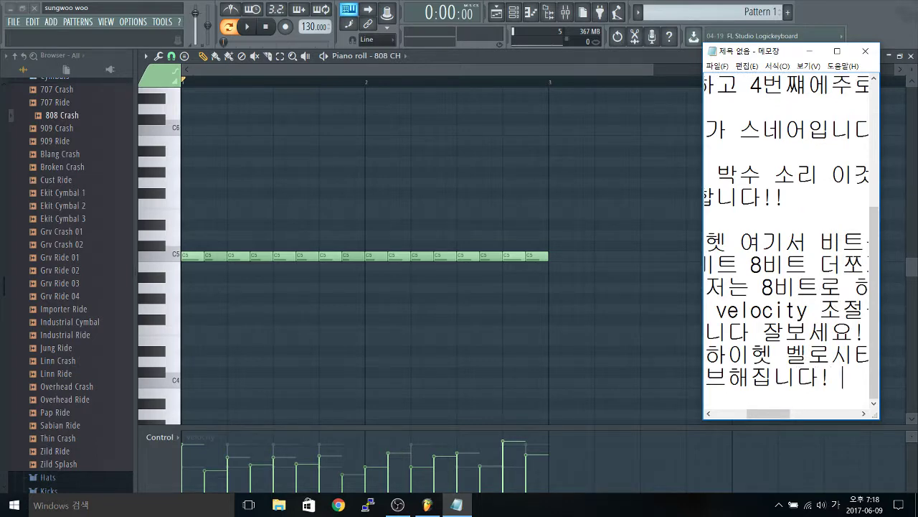
key("Return")
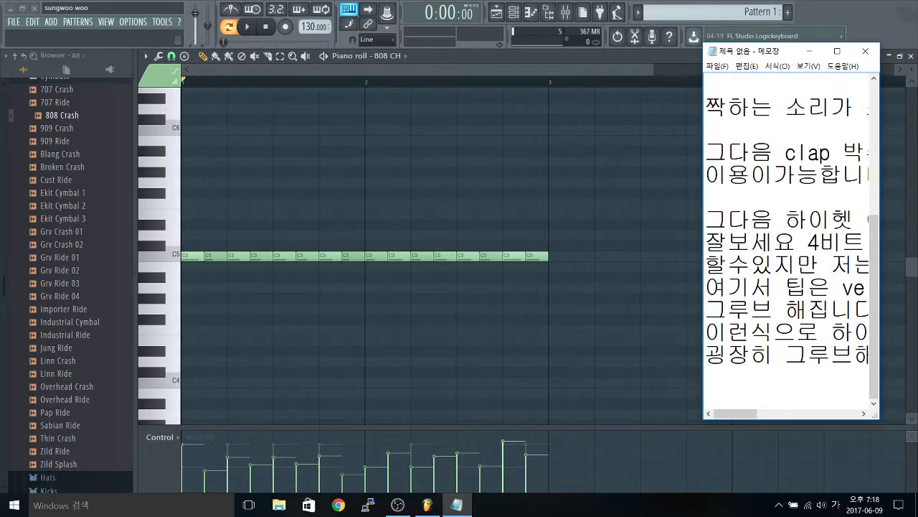
Step: Return to FL Studio, delete the stray note below the hi-hat row and close the piano roll
left_click(496, 309)
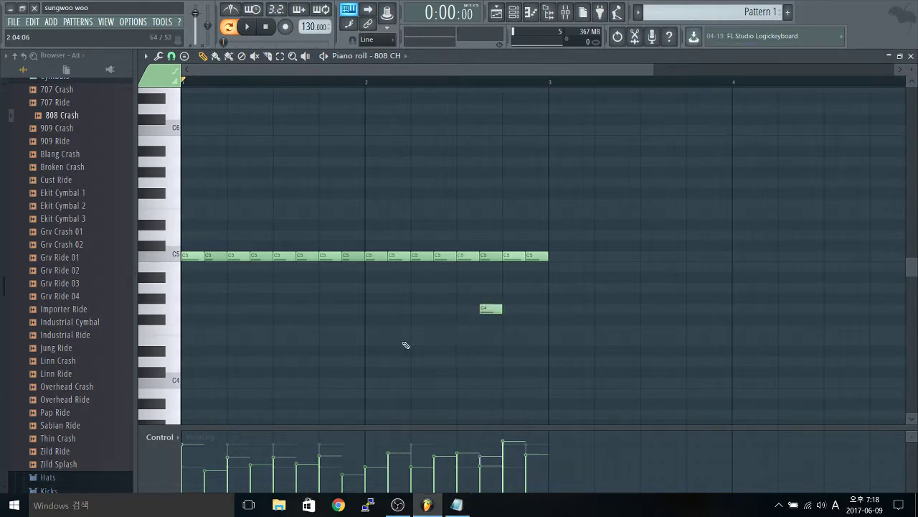
right_click(491, 309)
left_click(913, 55)
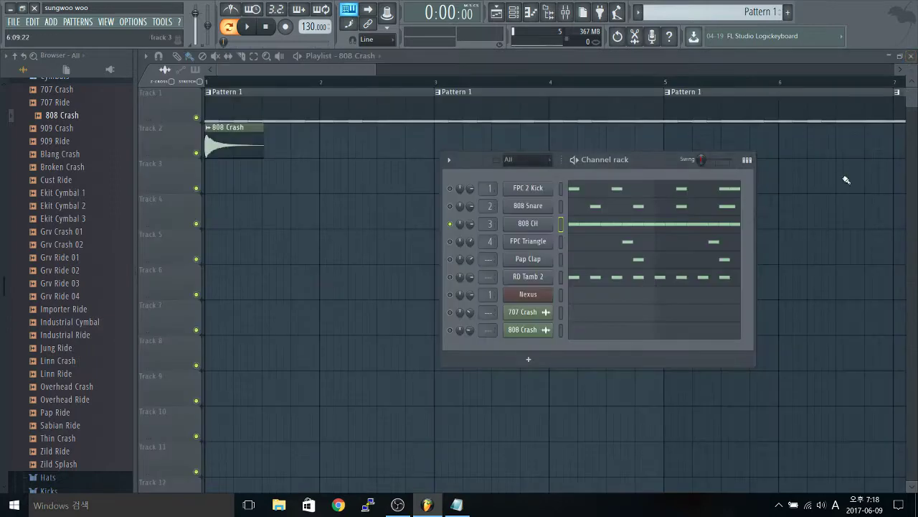
Step: Unmute the FPC 2 Kick, 808 Snare and Pap Clap channels, play the pattern with the hi-hat, and stop playback
key("space")
key("space")
left_click(451, 207)
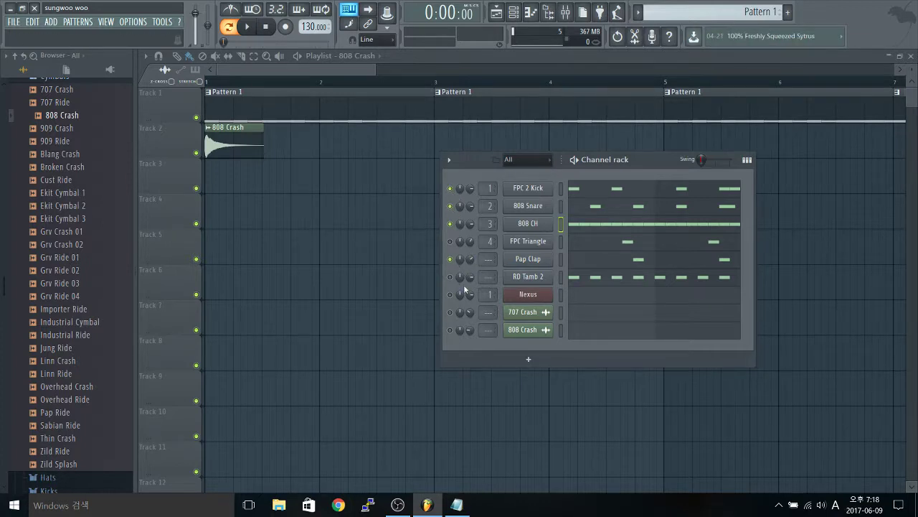
key("space")
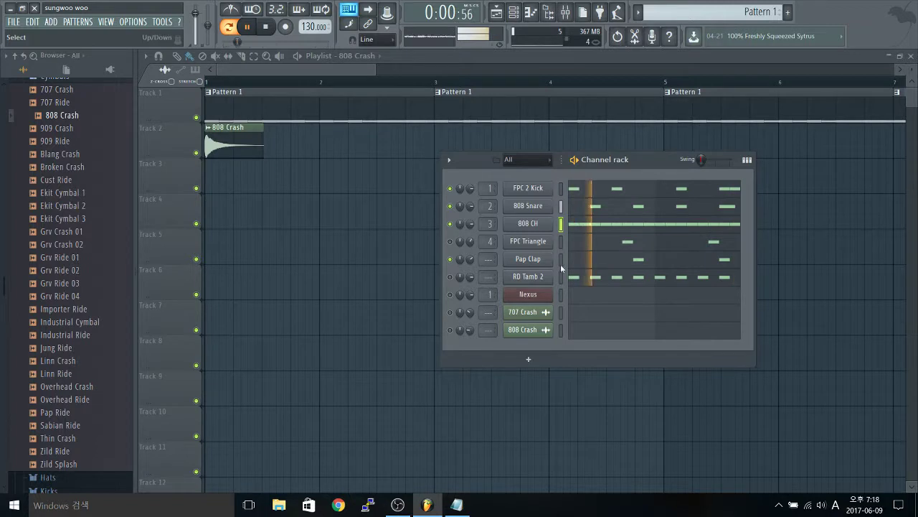
key("space")
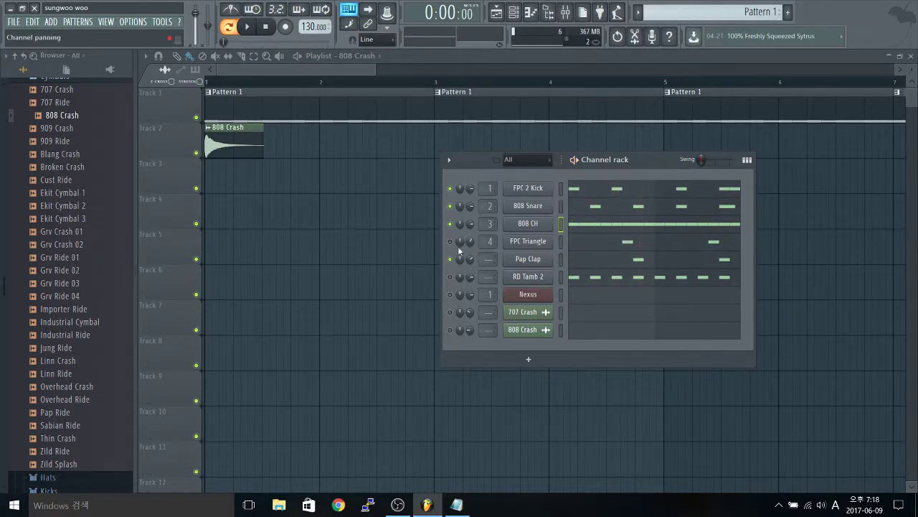
Step: Switch to Notepad and start a new paragraph reading "자여기서 리듬이 쪼금 심심하니깐 !"
left_click(456, 504)
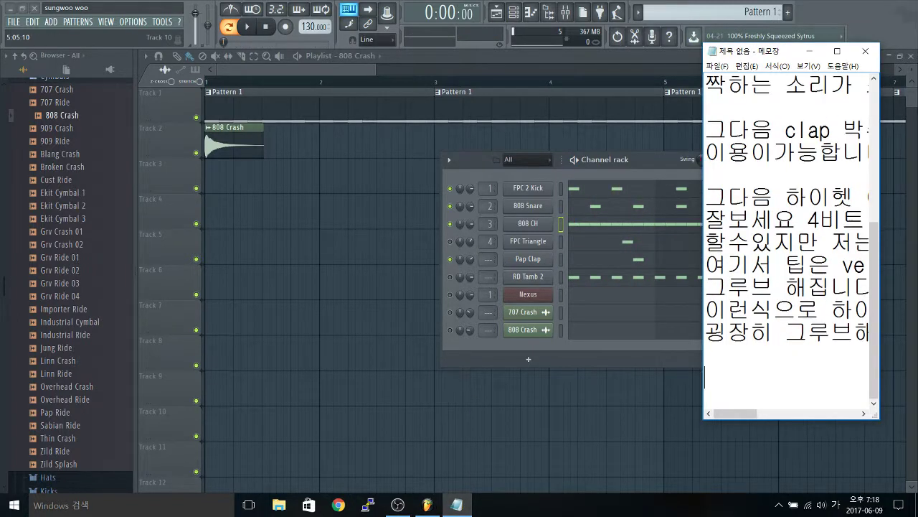
type("장여기")
type("서 ")
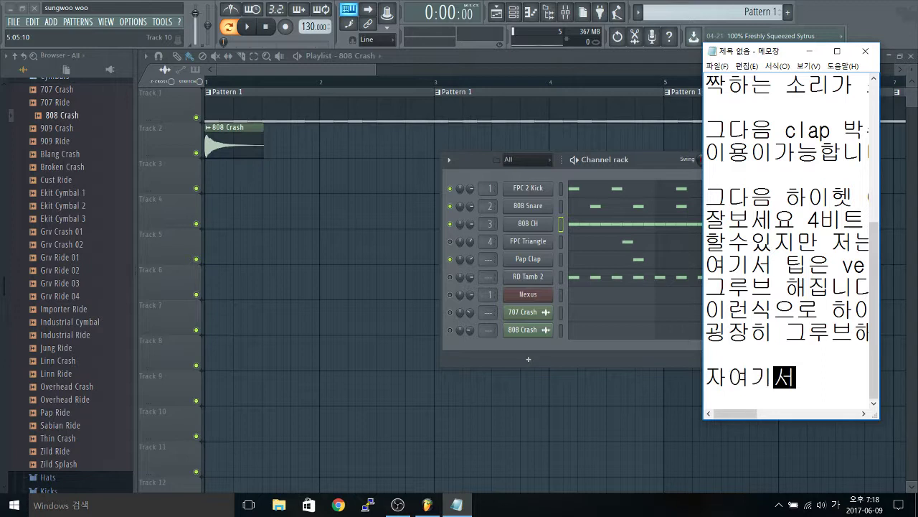
type("리듬이 ")
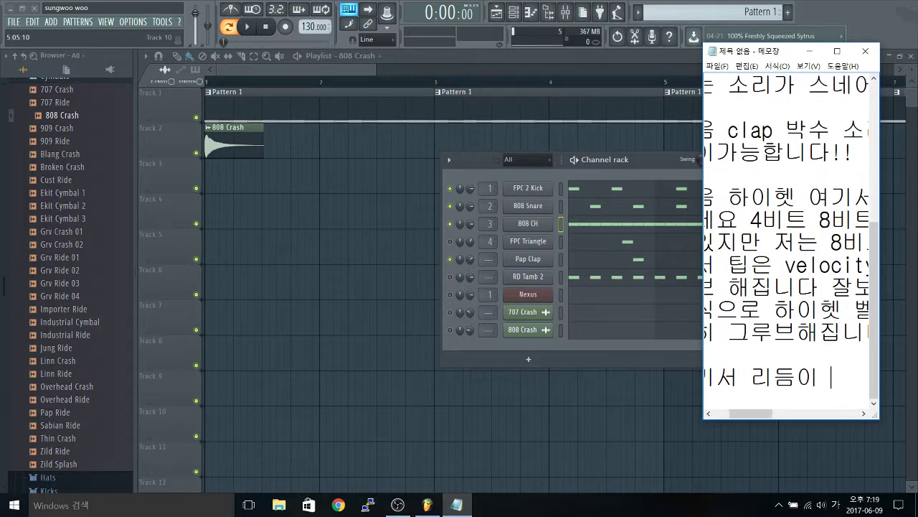
type("쪼금")
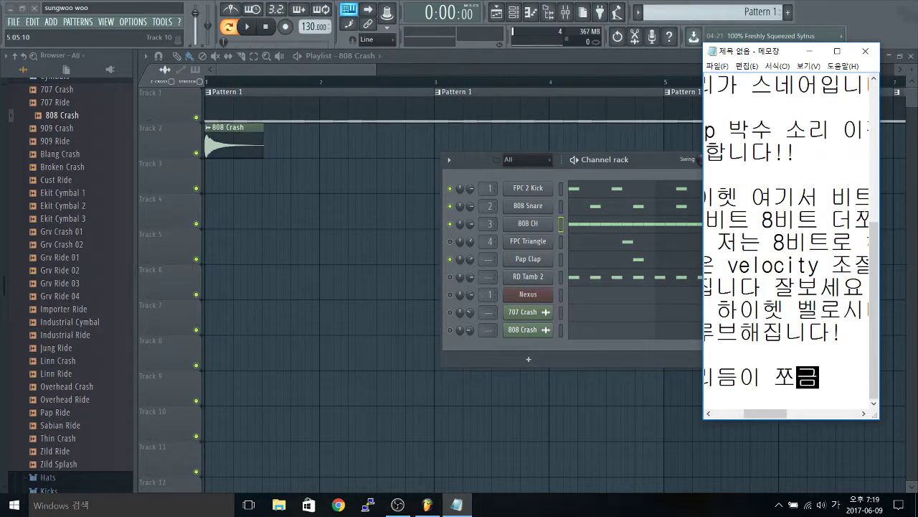
type(" 시심심하니깐 !")
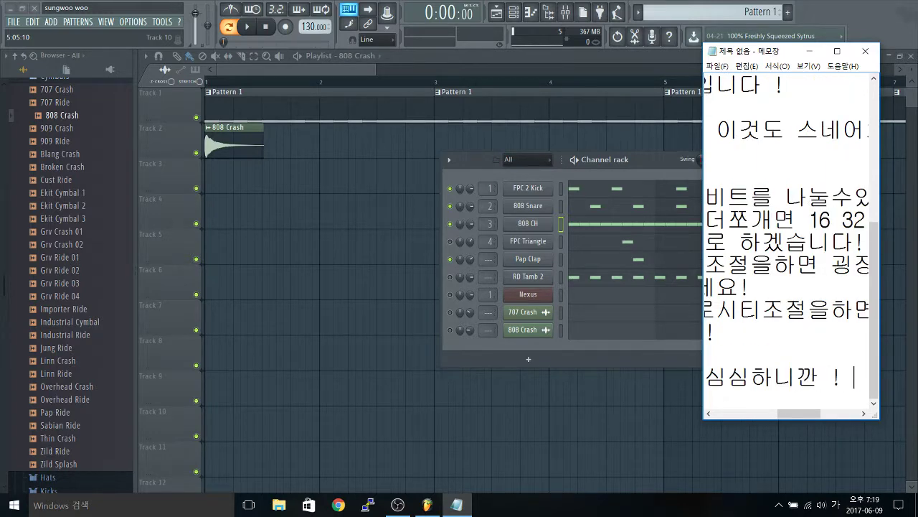
Step: Add a new line to the note reading "기타 타악기들을 추가해봅시다!"
key("Return")
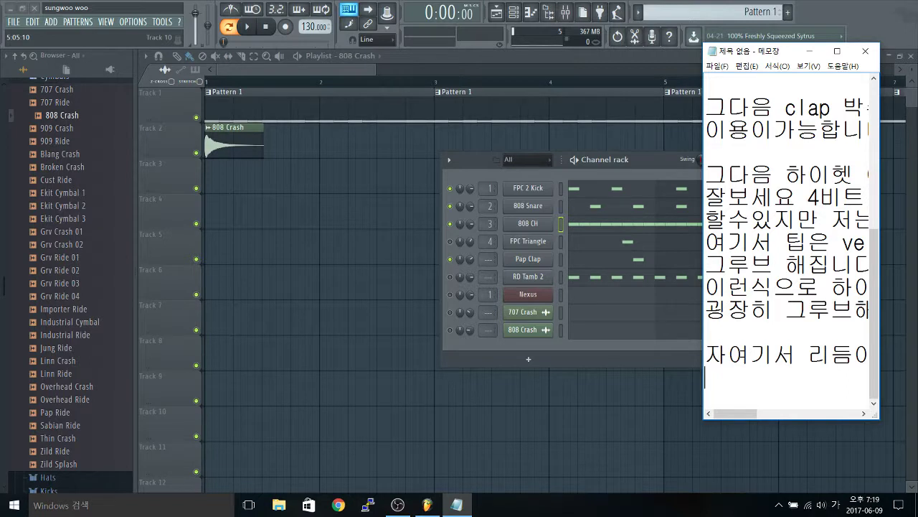
type("기타 타")
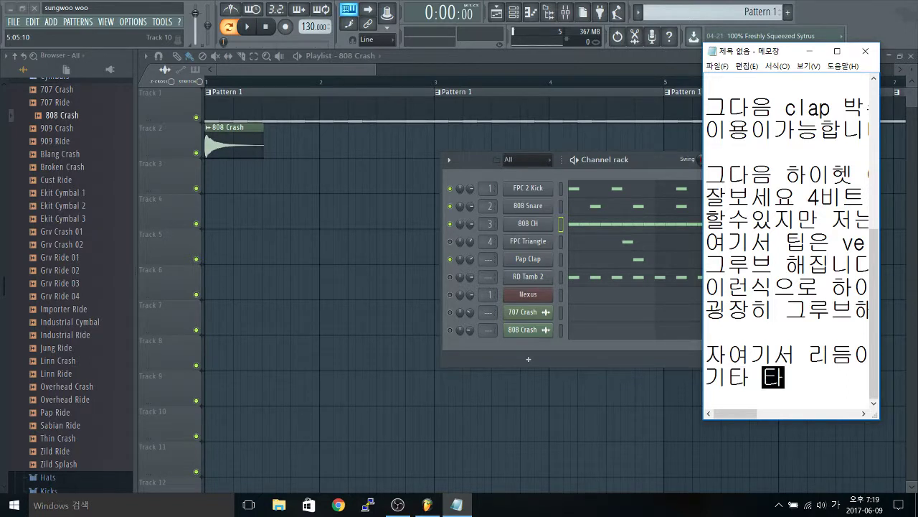
type("악기드르")
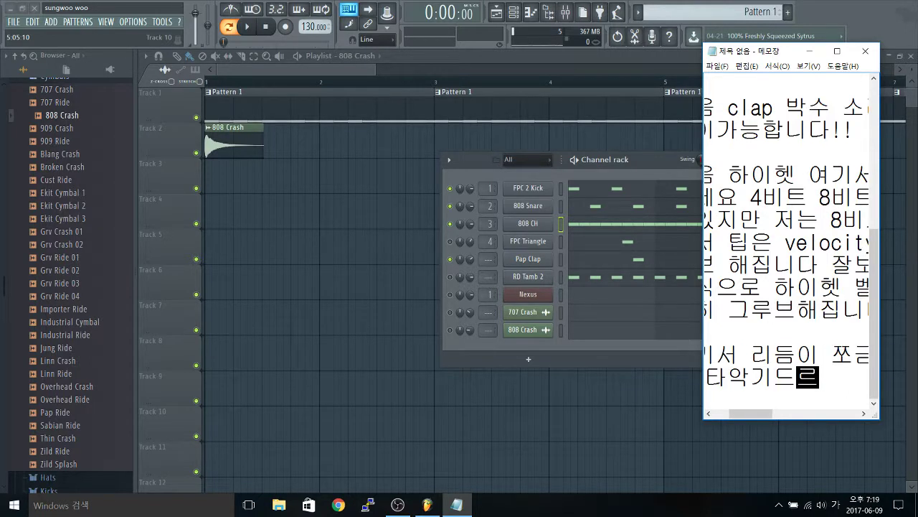
type("을 ")
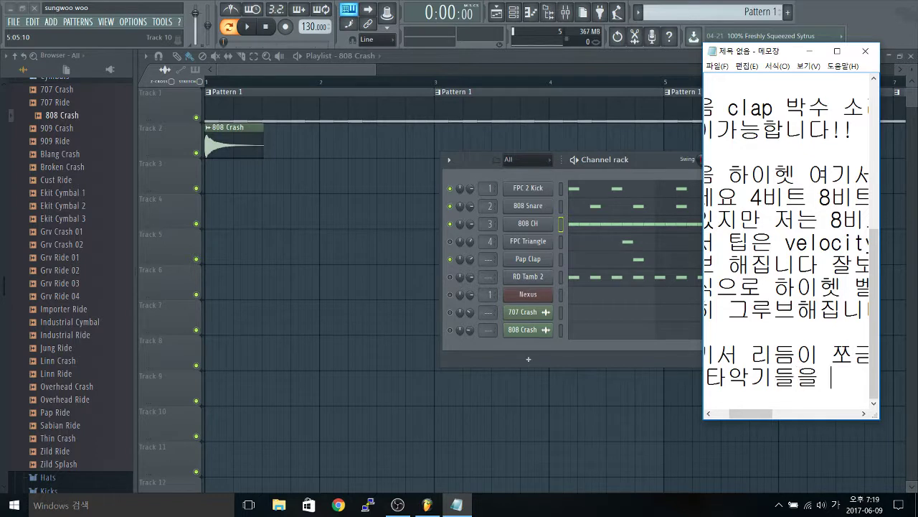
type("추가해봅시다")
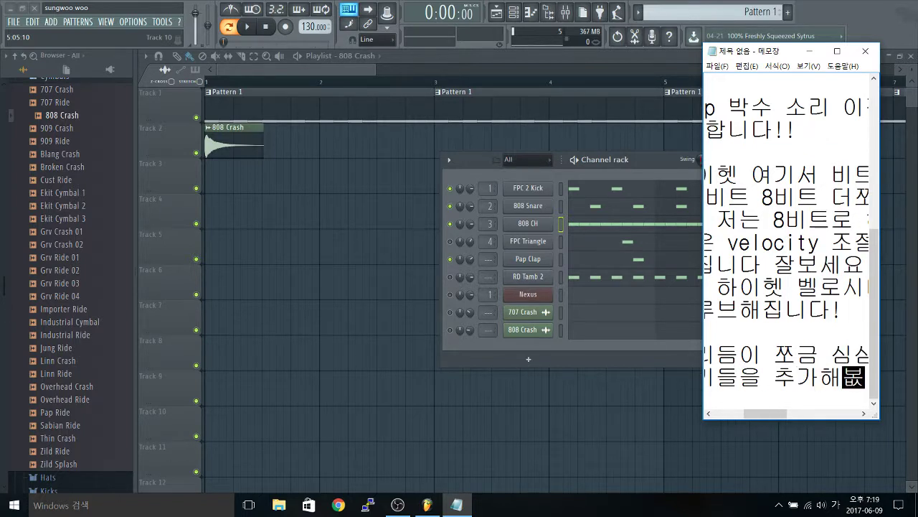
type("!!")
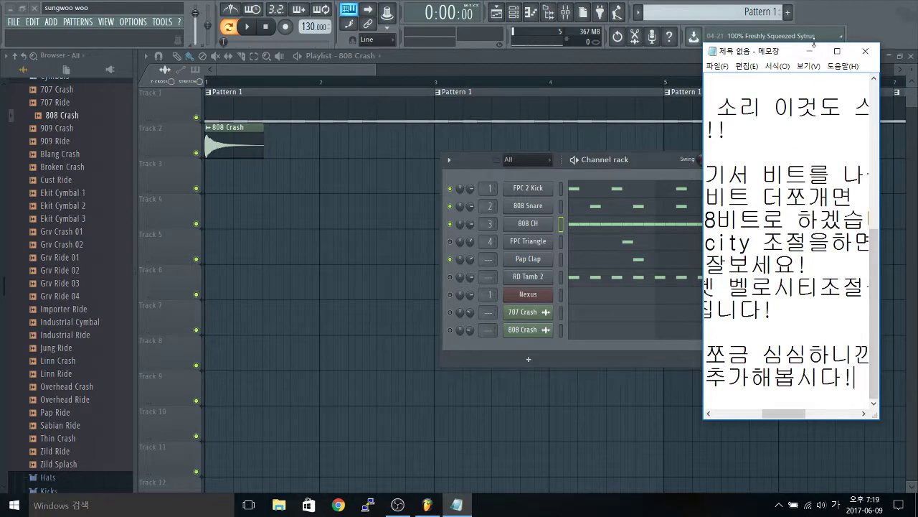
Step: Minimize Notepad, unmute the FPC Triangle and RD Tamb 2 channels while auditioning the pattern, and stop playback
left_click(809, 51)
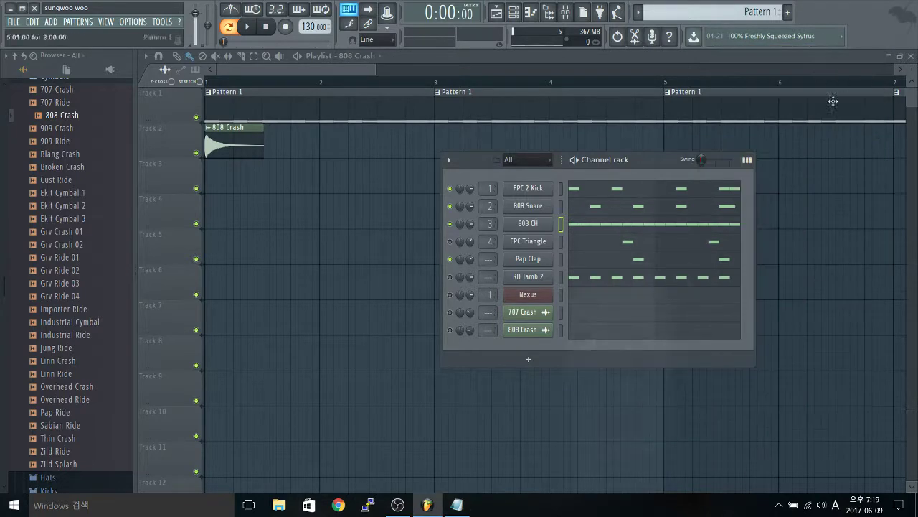
key("space")
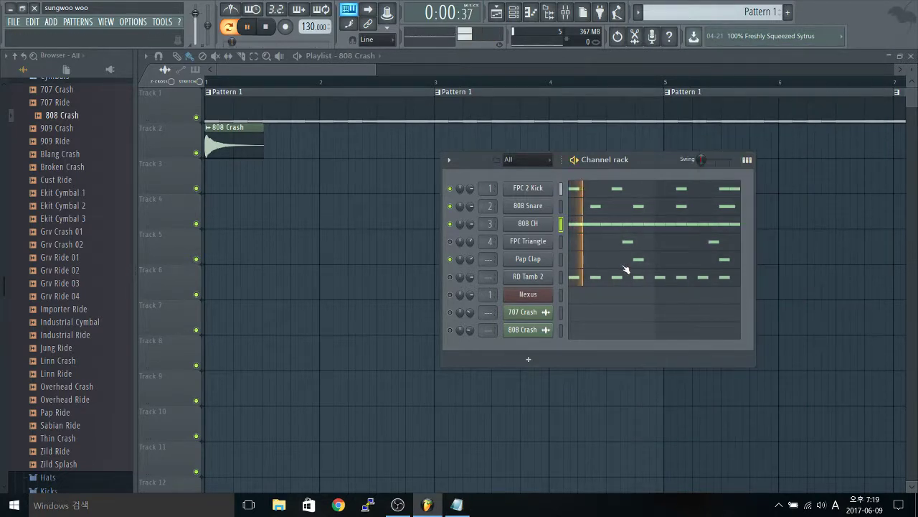
key("space")
left_click(450, 241)
key("space")
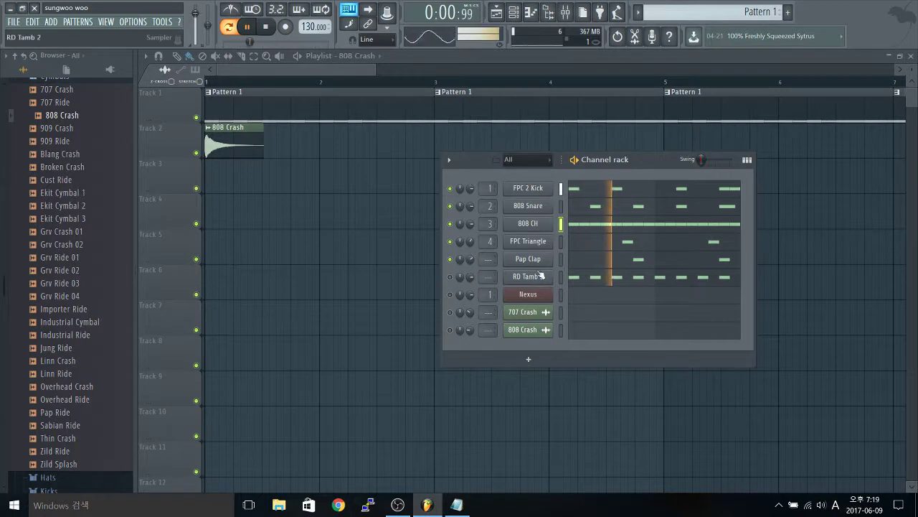
left_click(451, 277)
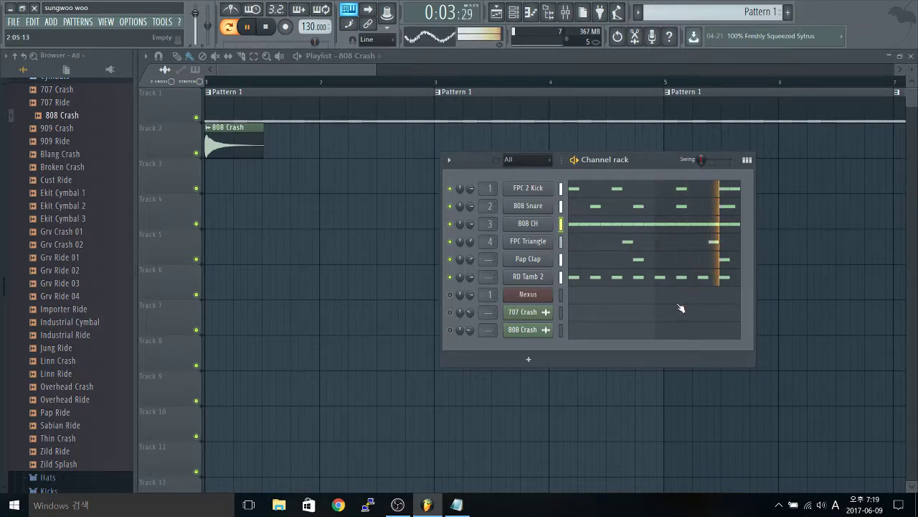
key("space")
Step: Switch to Notepad and add a line reading "저는 여기서 탬버린과 트라이앵글을 추가하였습니다!"
left_click(456, 504)
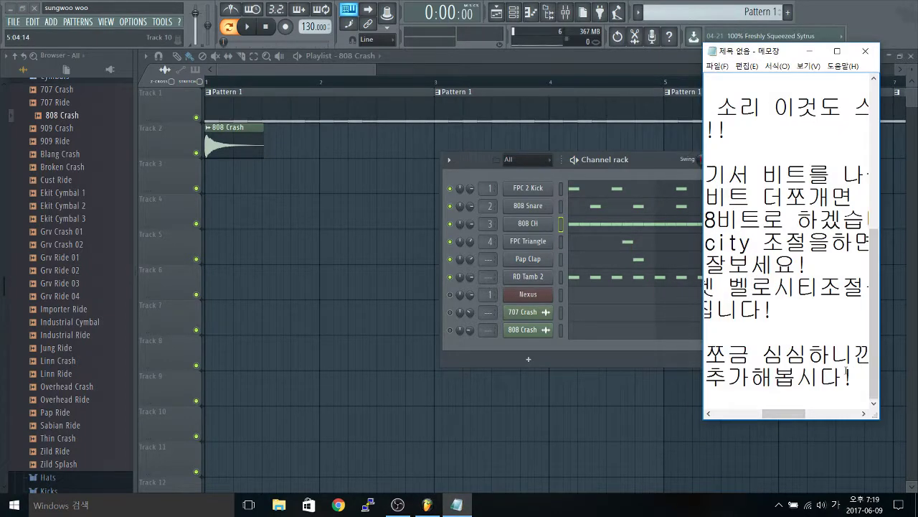
key("Return")
type("저는 ㅇ")
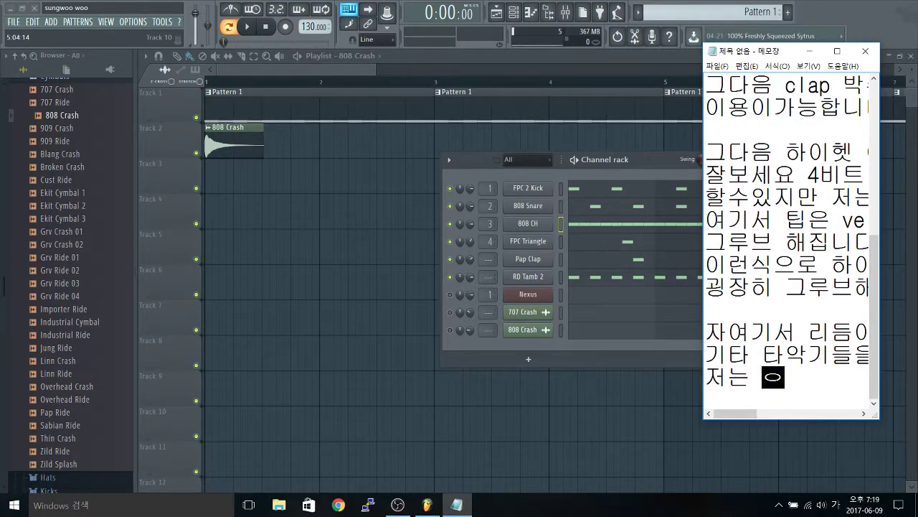
type("ㅕ기서 태ㅁ버리")
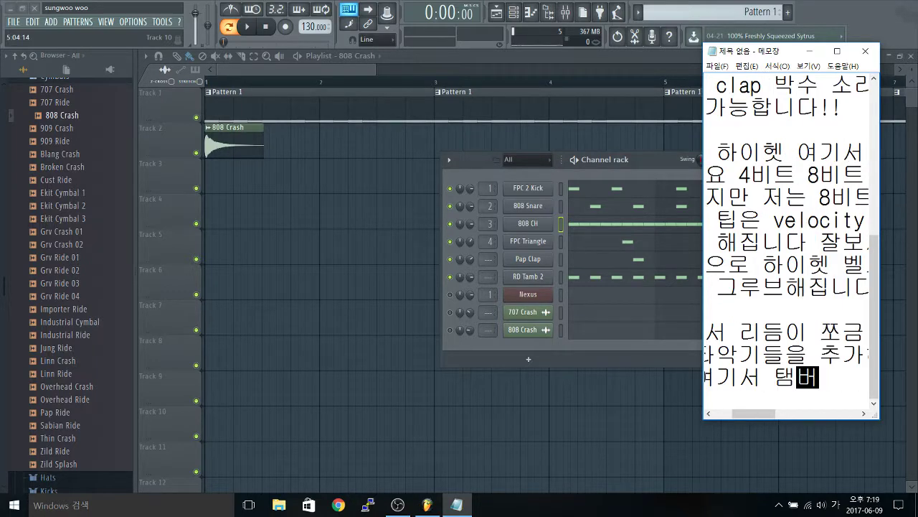
type("ㄱㅗ")
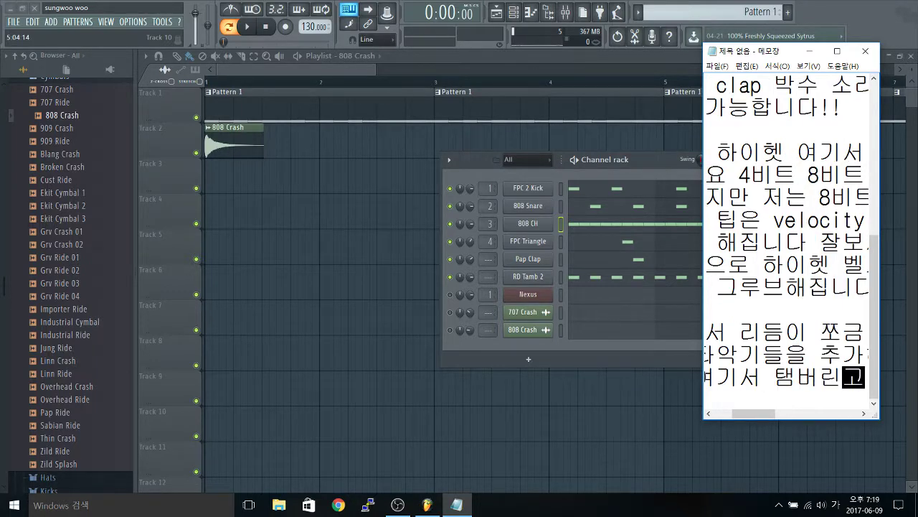
type("ㅏ 트라")
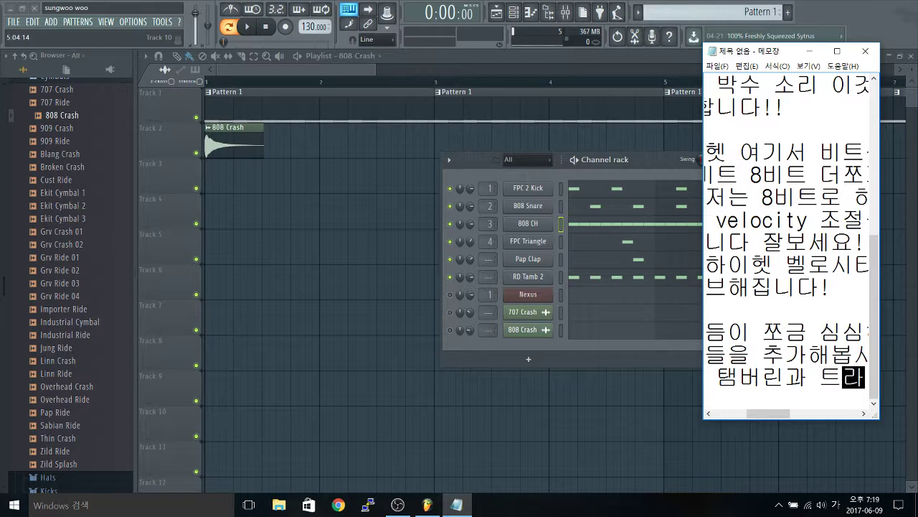
type("이앵글을 ")
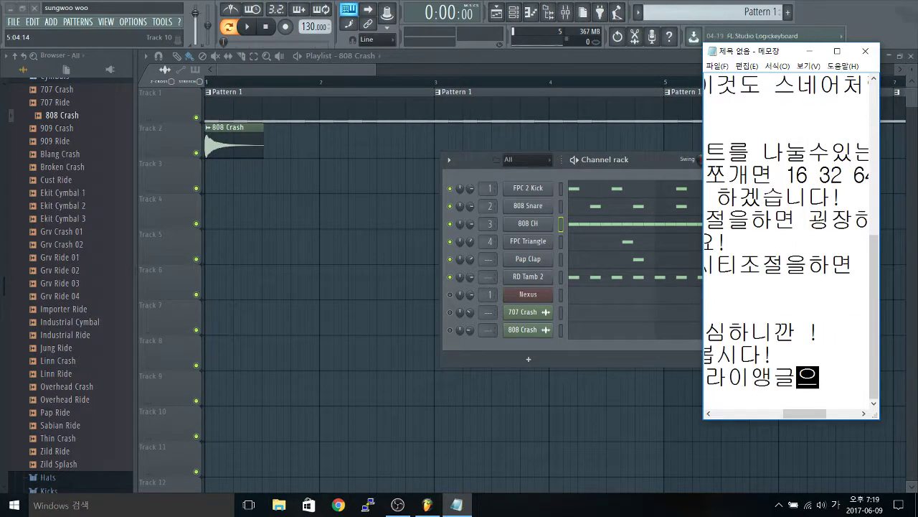
type("추가")
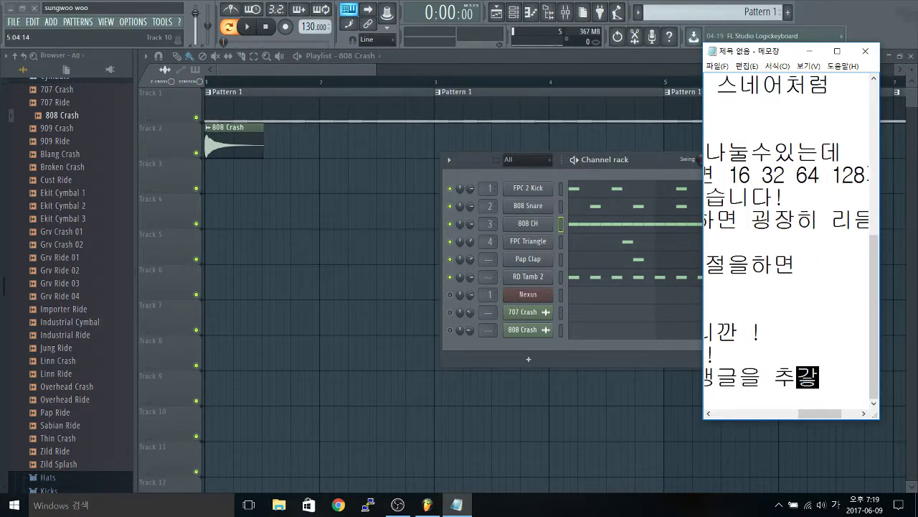
type("하였ㅅ습니다")
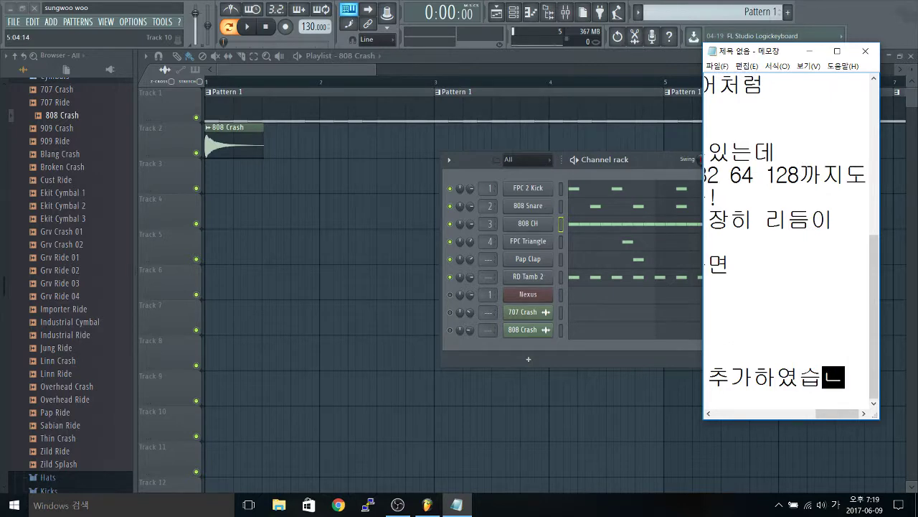
type("!")
key("Return")
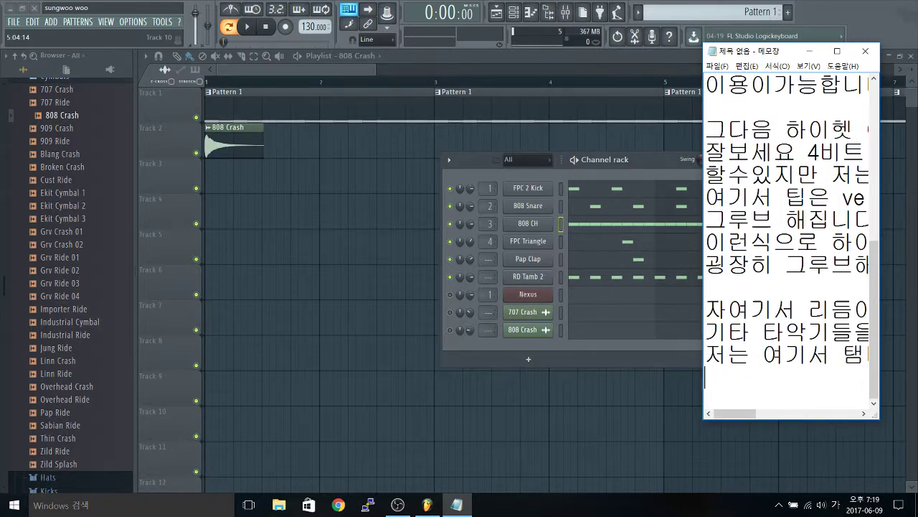
Step: Minimize Notepad, audition the drum pattern, and stop playback with the Channel rack shown again
left_click(809, 51)
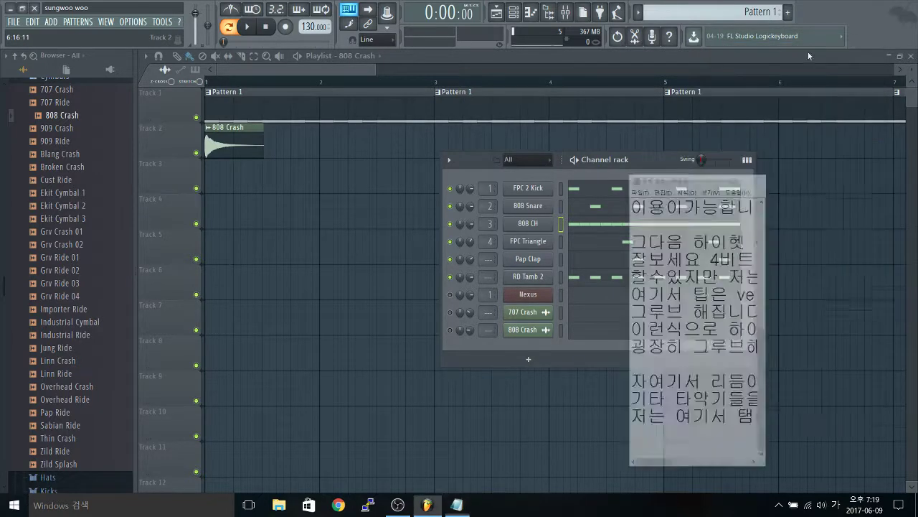
key("F6")
key("space")
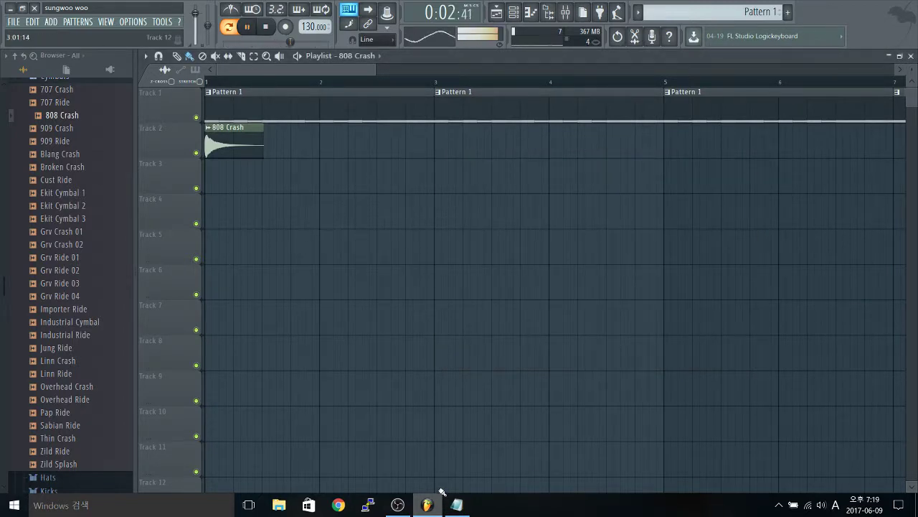
key("space")
key("F5")
key("F5")
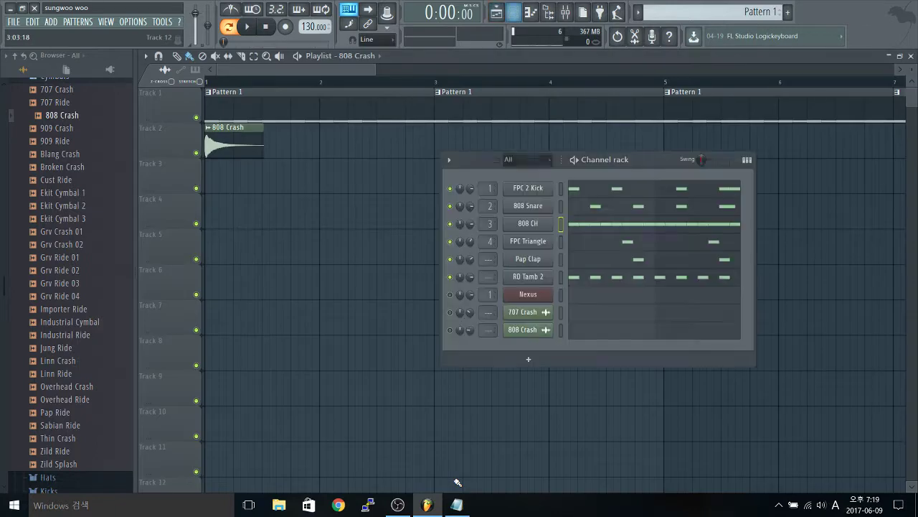
key("space")
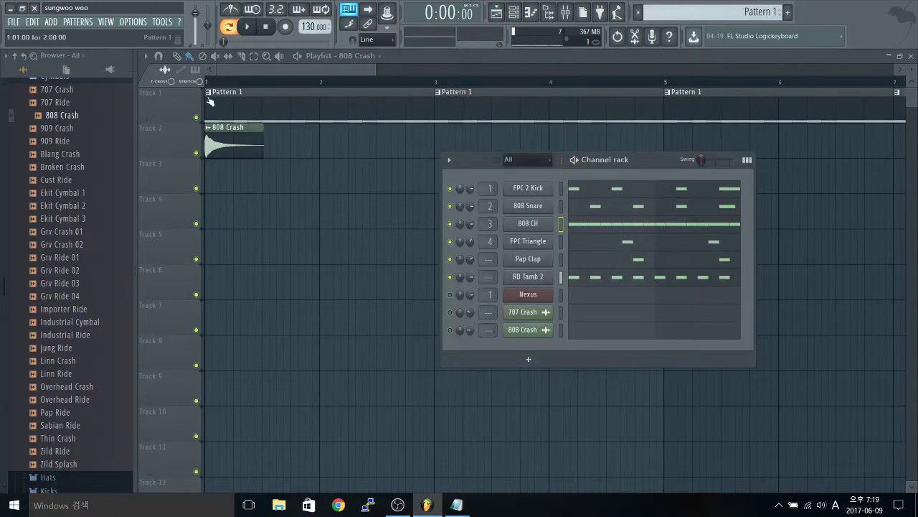
Step: Switch to song mode, unmute the Nexus, 707 Crash and 808 Crash channels, and audition the arrangement with the Channel rack hidden
left_click(231, 28)
key("space")
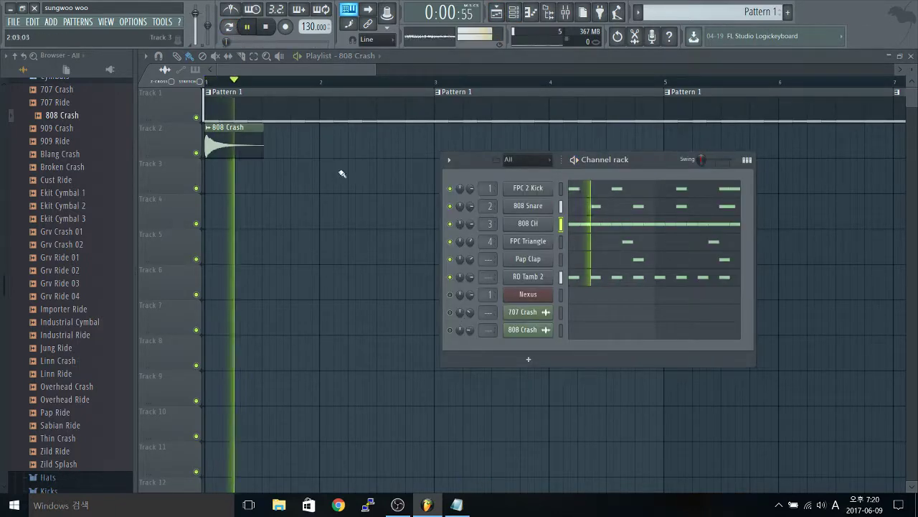
key("space")
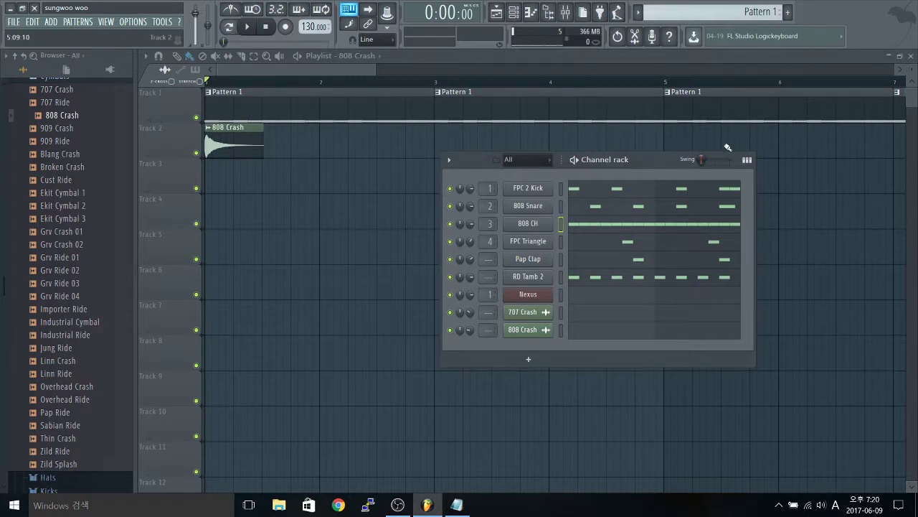
key("F6")
key("space")
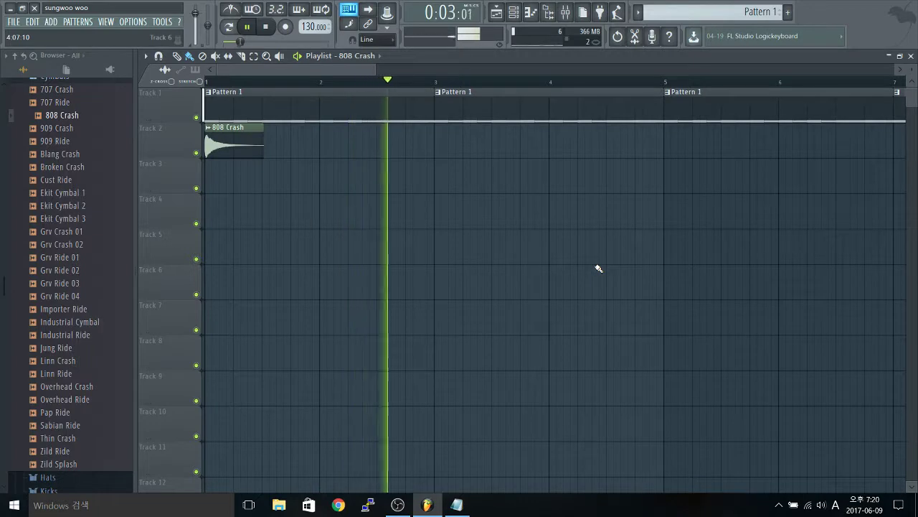
key("space")
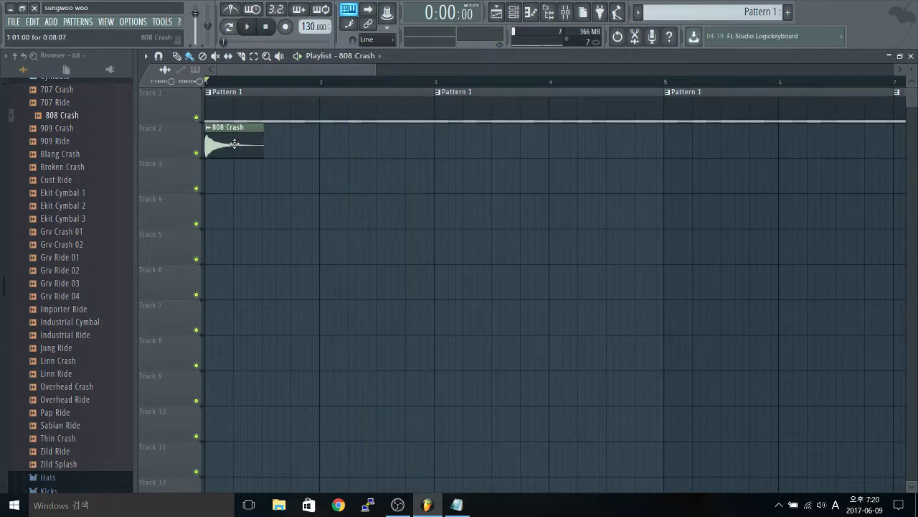
Step: Copy the 808 Crash clip on Track 2 to the starts of bars 3 and 5, and audition the song
left_click(242, 150)
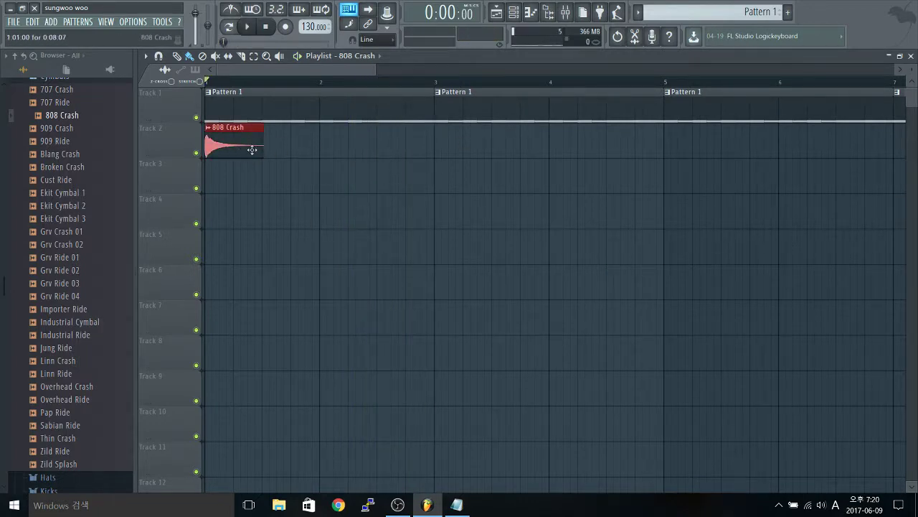
left_click_drag(252, 149, 698, 146)
key("space")
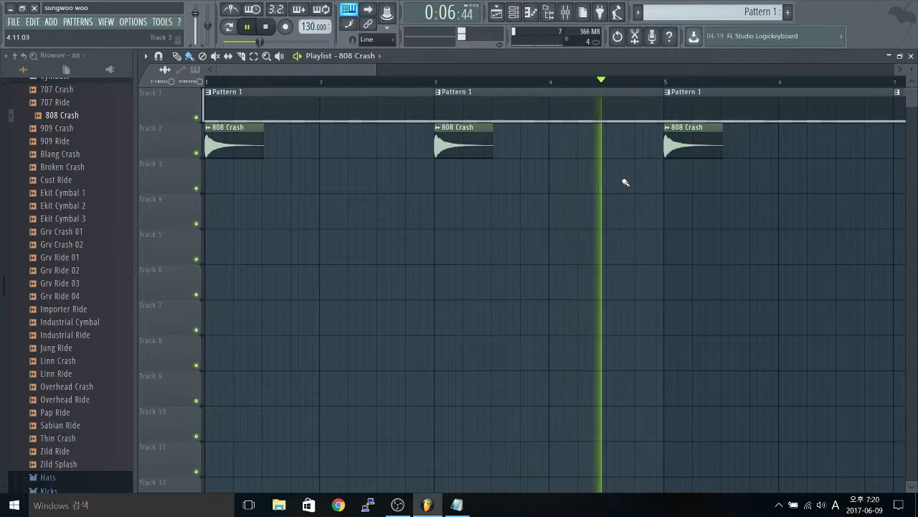
key("space")
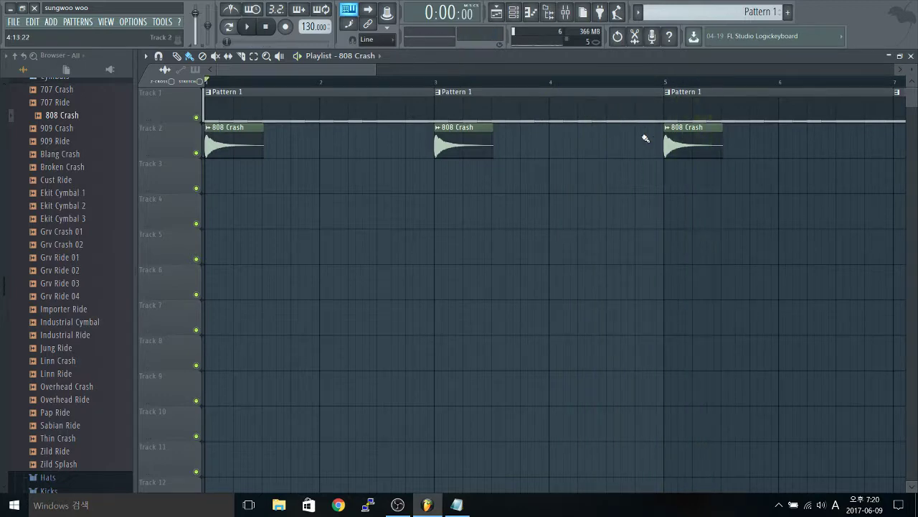
Step: Switch to Notepad and add the line "그리고 마지막으로" followed by a blank line
left_click(456, 504)
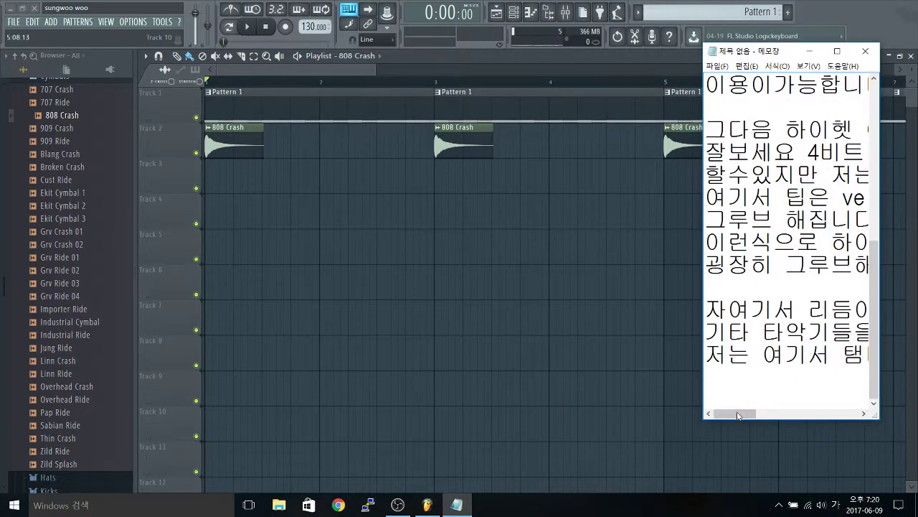
type("그리고 맞")
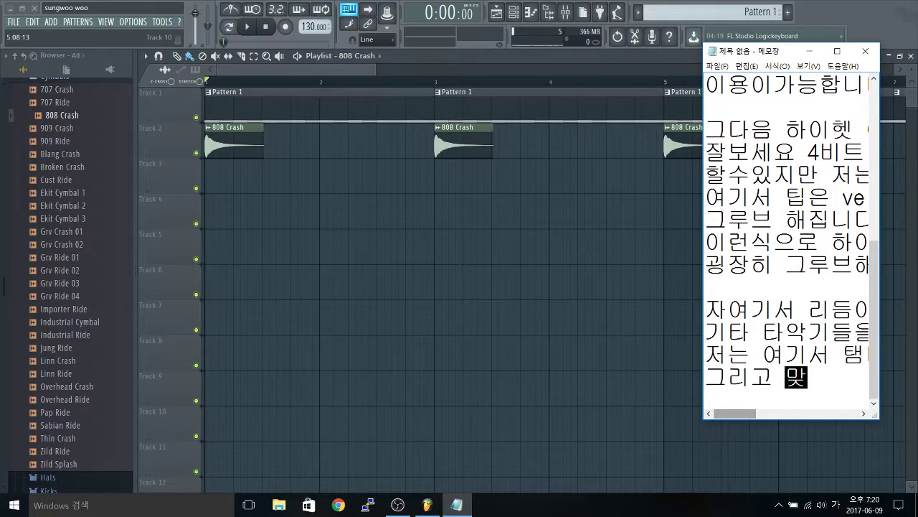
type("지막으로")
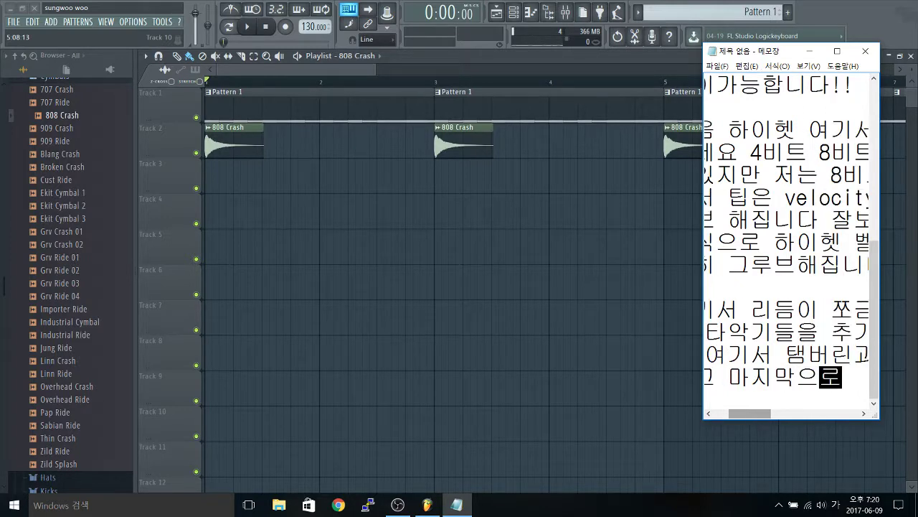
key("Return")
key("Return")
Step: Write the note line "심벌을 음악이들어갈때 처주면 뭔가더 강한느낌이납니다!!" and start a new line below it
type("심ㅂ")
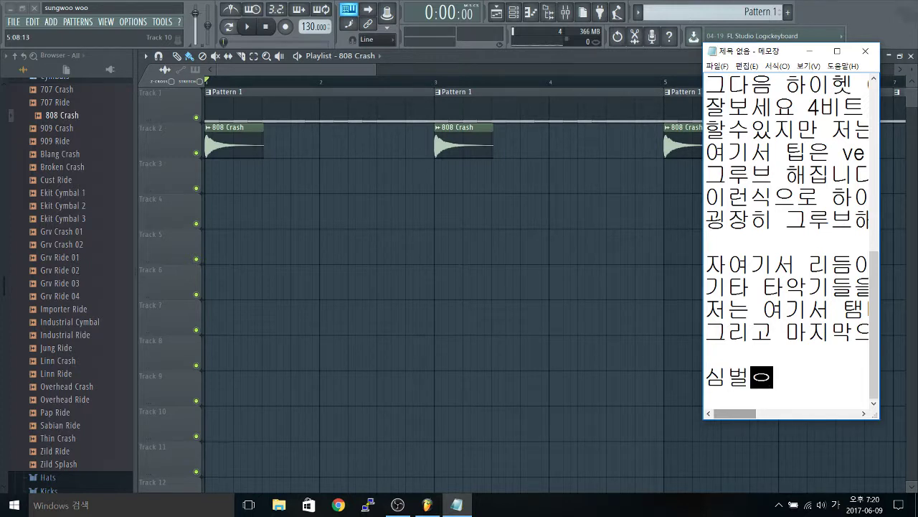
type("을 ")
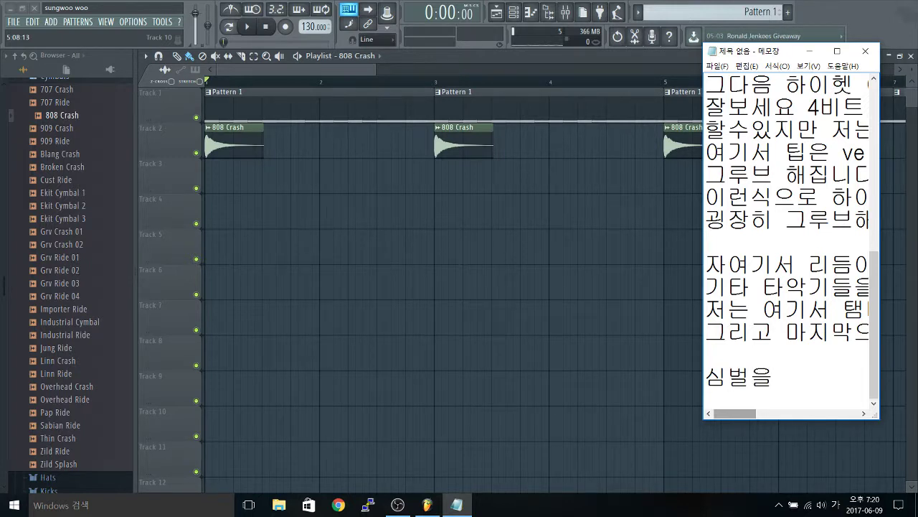
type("음악이들ㅇ")
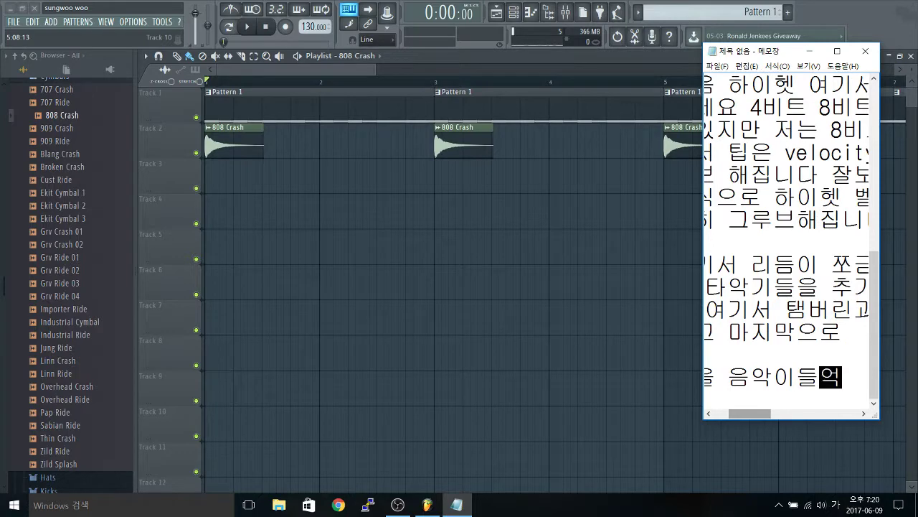
type("어갈때 ㅊ")
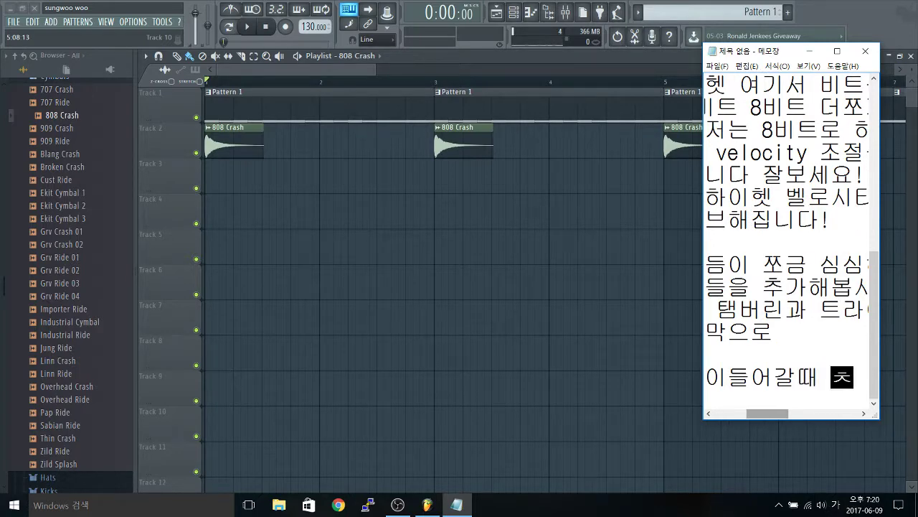
type("주며")
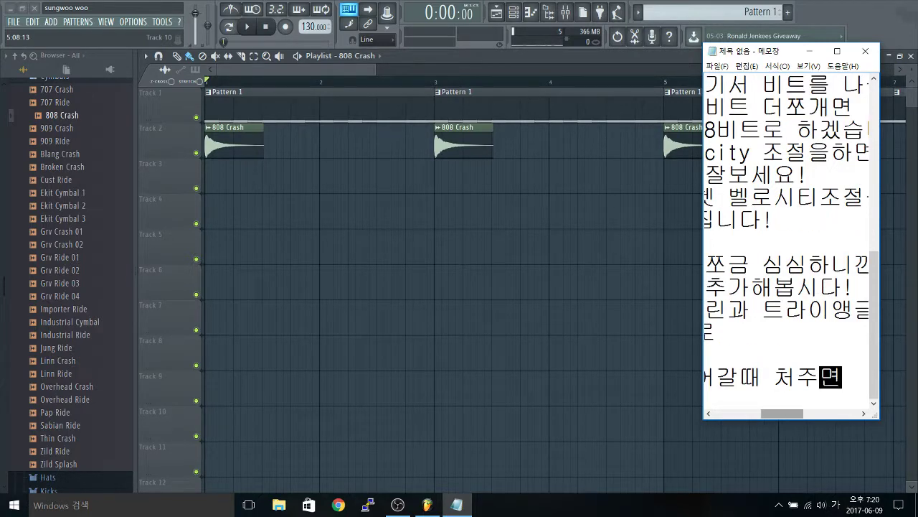
type(" 뭔가더")
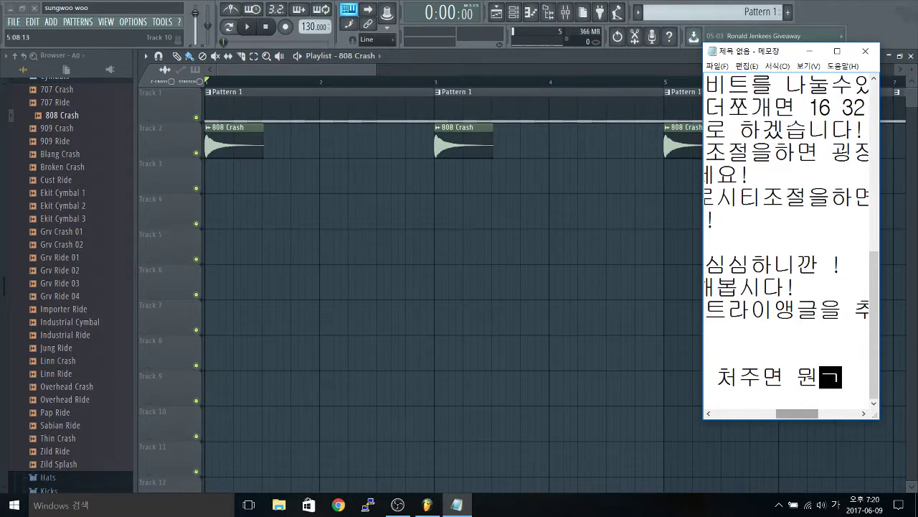
type("강")
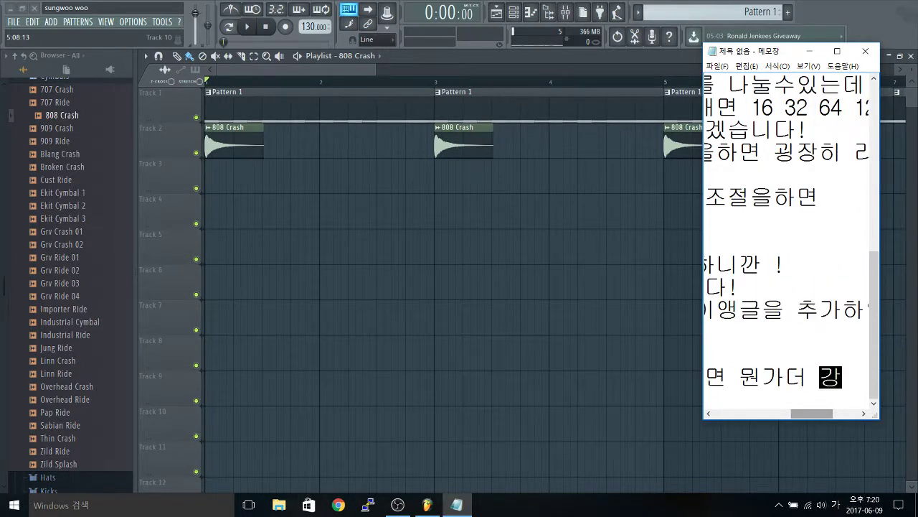
type("한ㄴ끼ㅁ")
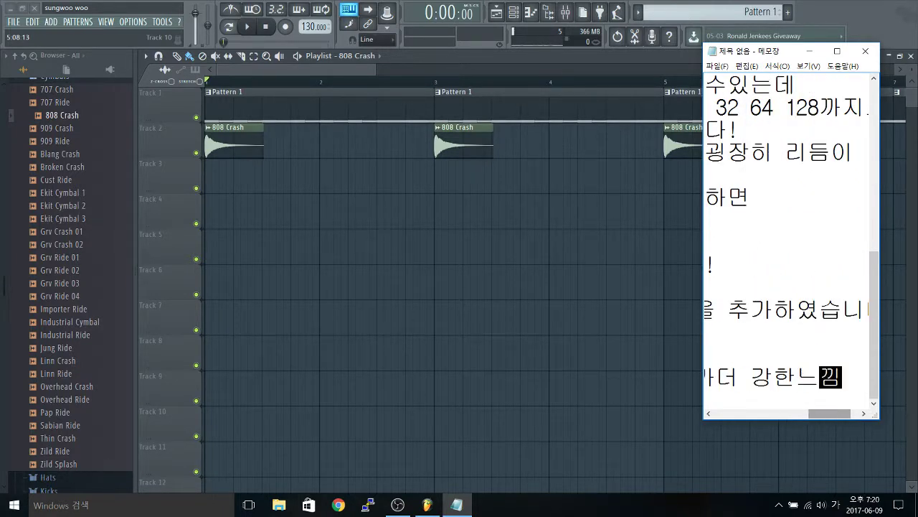
type("이나")
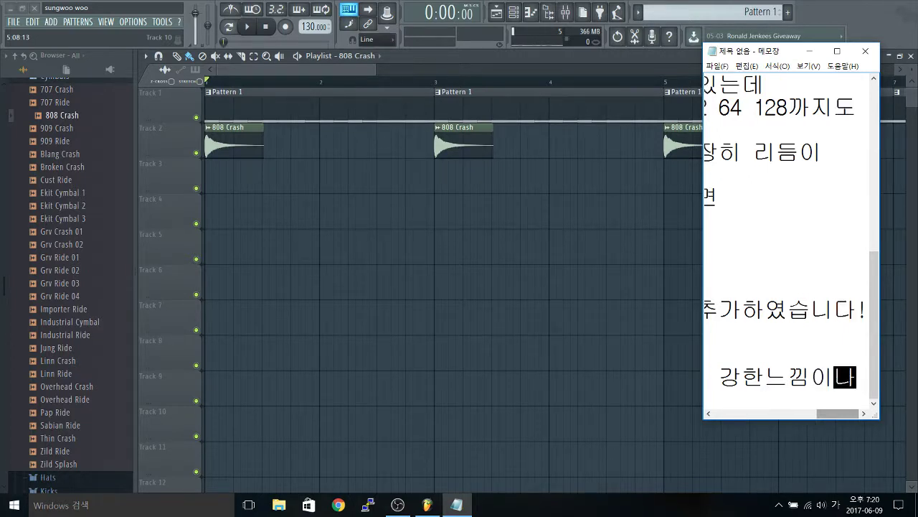
type("ㅂㄴ")
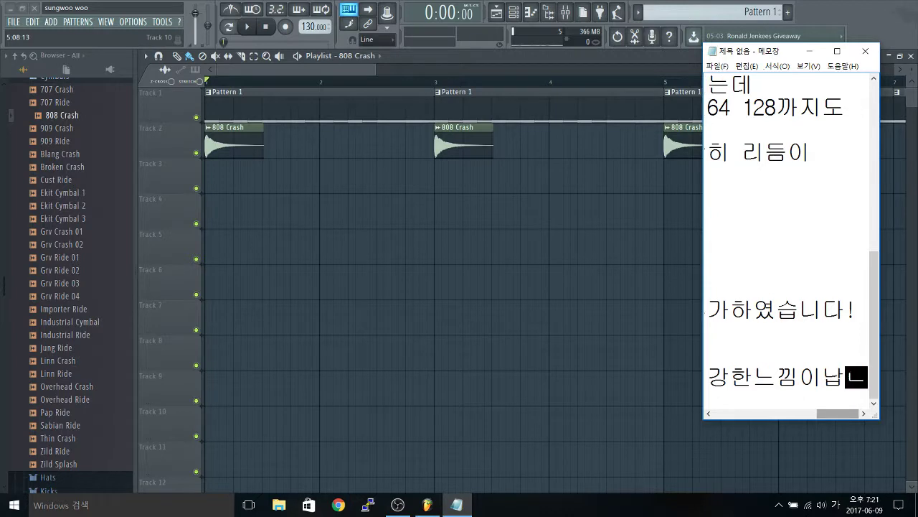
type("ㅣ다!!")
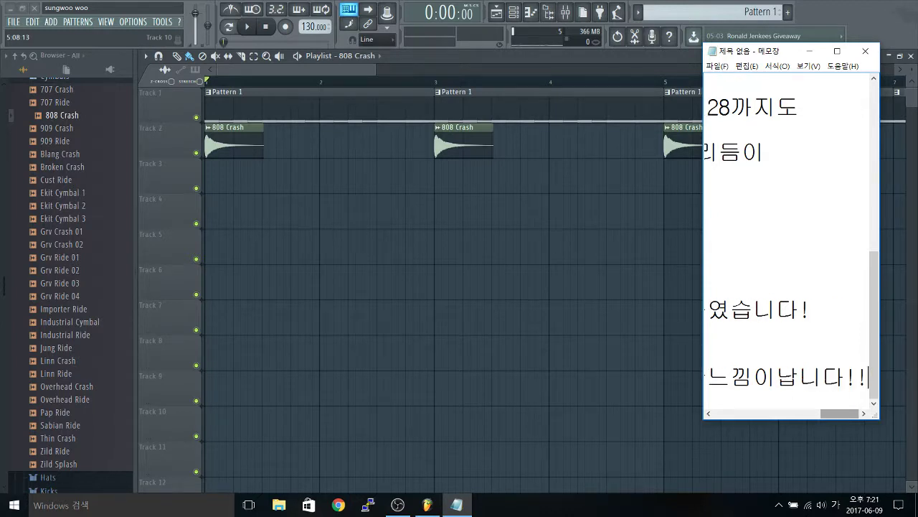
key("Return")
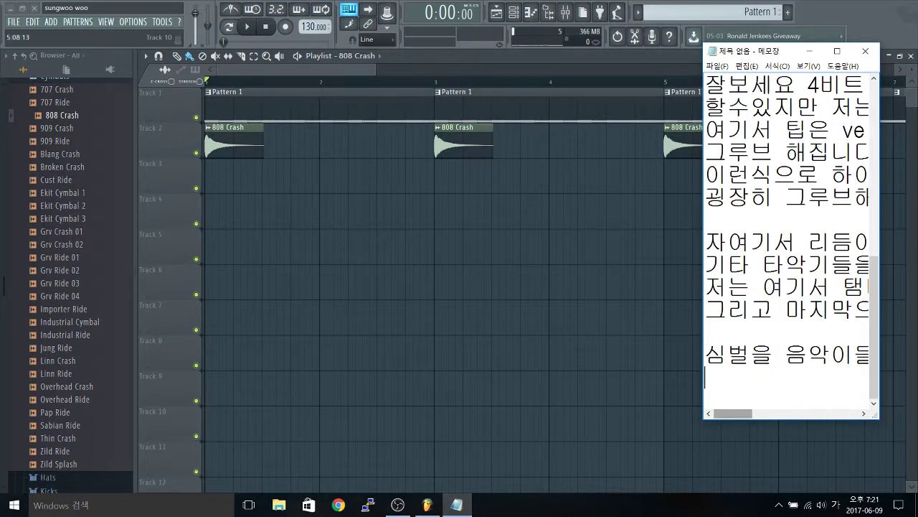
Step: Write the note line "심벌도 ride 이런종류가있는데 잘섞어서 써주면 좋은" and start a new line below it
type("심벌도 ")
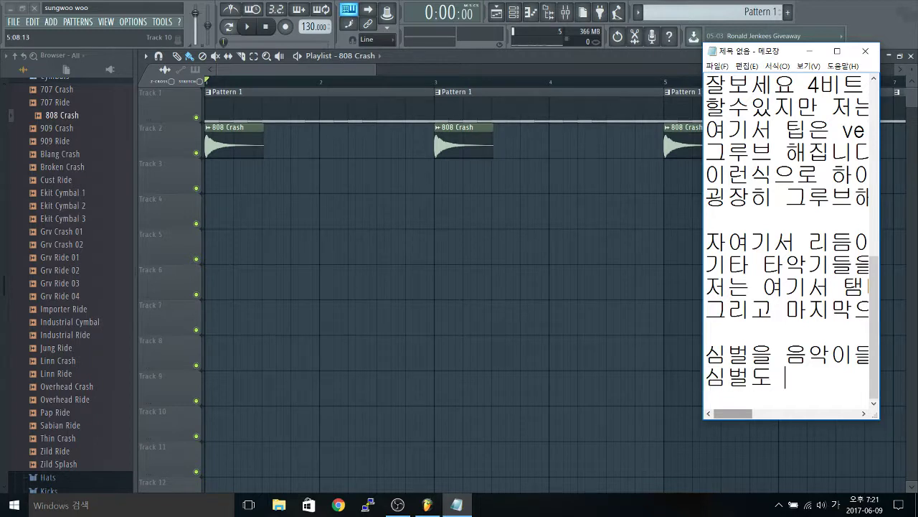
type("ㄱ")
key("BackSpace")
type("이러")
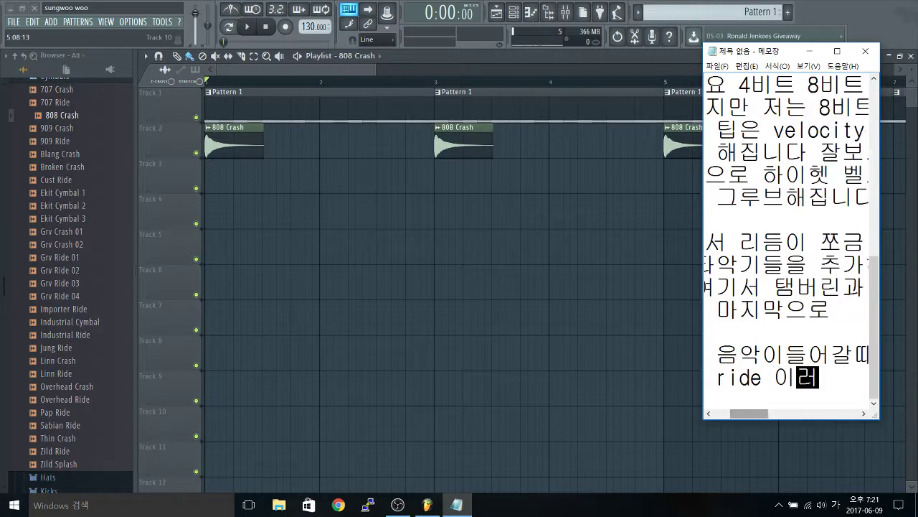
type("종류가")
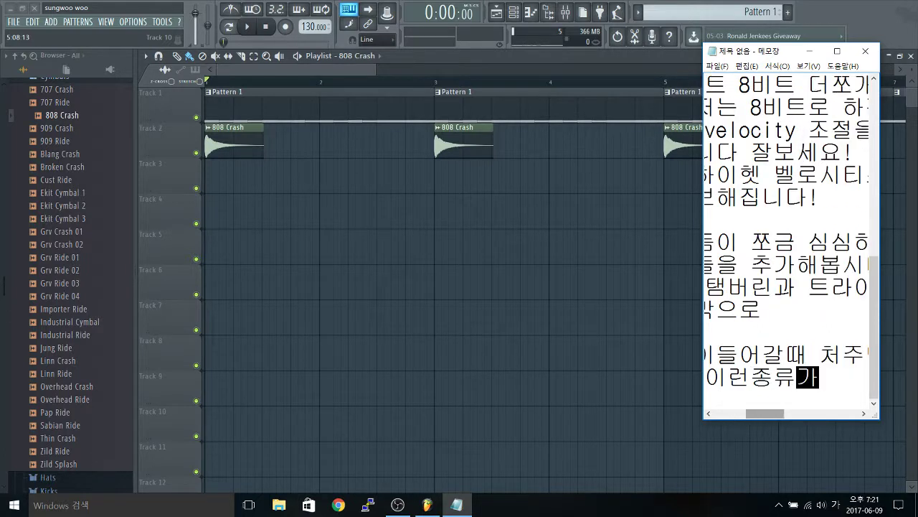
type("있느")
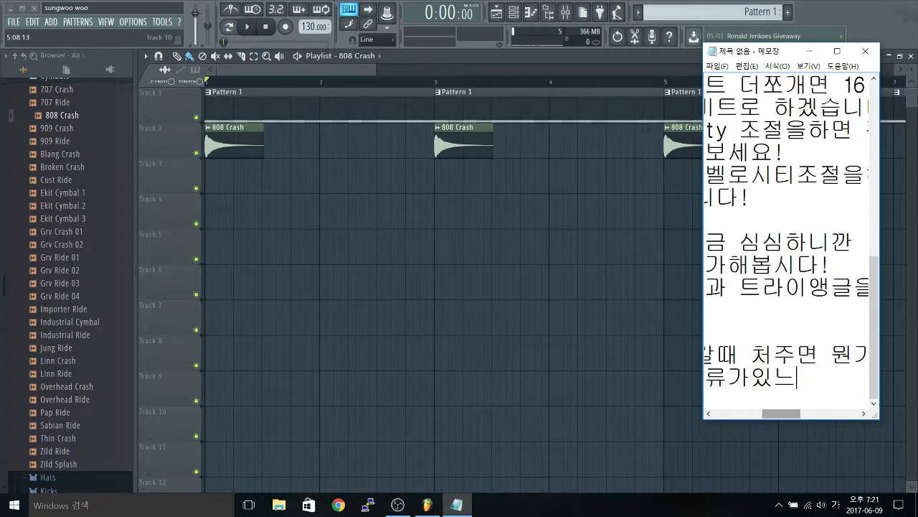
type("ㄴ데 잘")
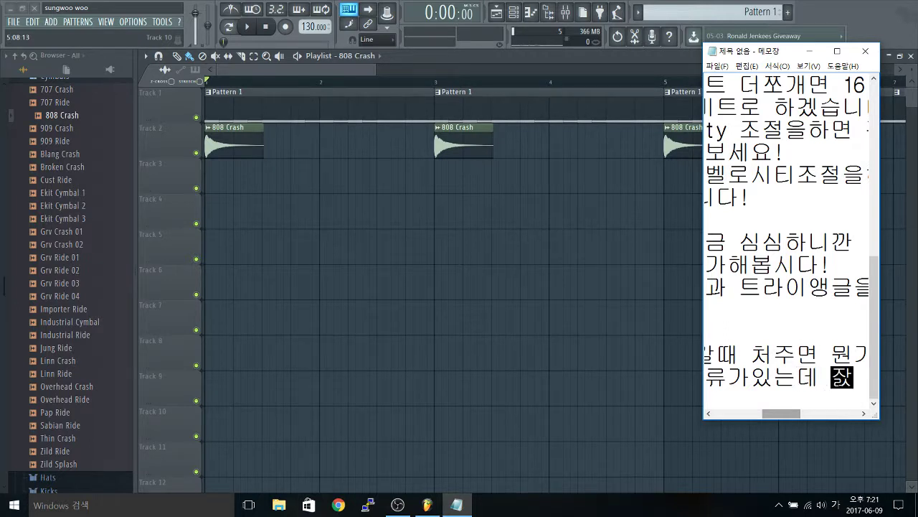
type("ㅓㄱ")
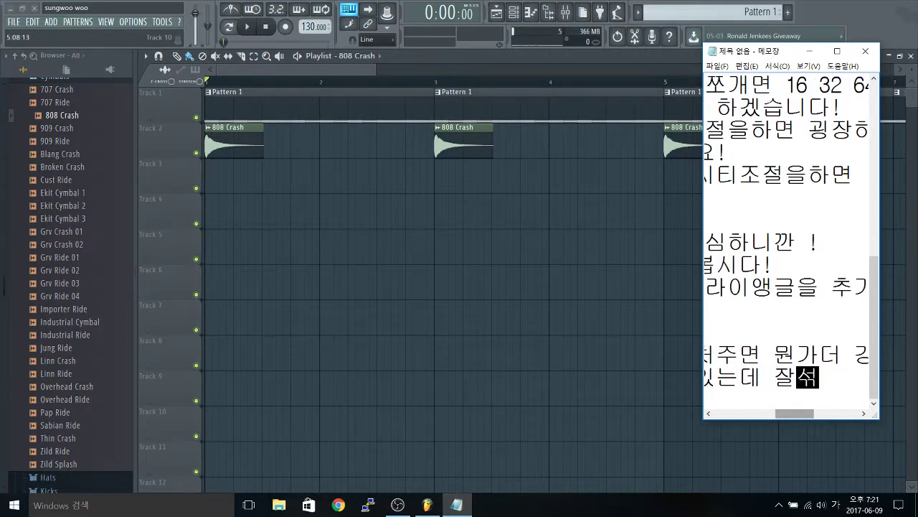
type("ㅇㅓㅅㅓ ㅆㅓㅈㅜㅁㅕㄴ ")
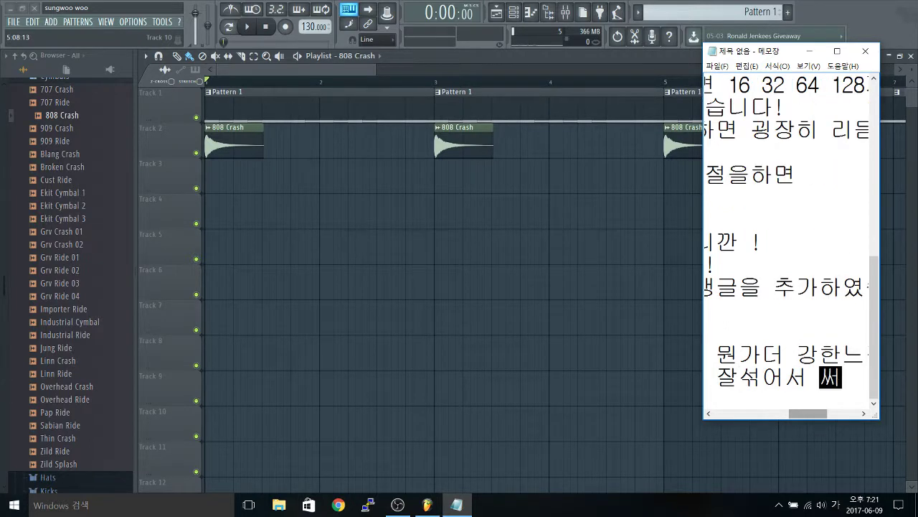
type("ㅈㅗㅎㅇㅡㄴ")
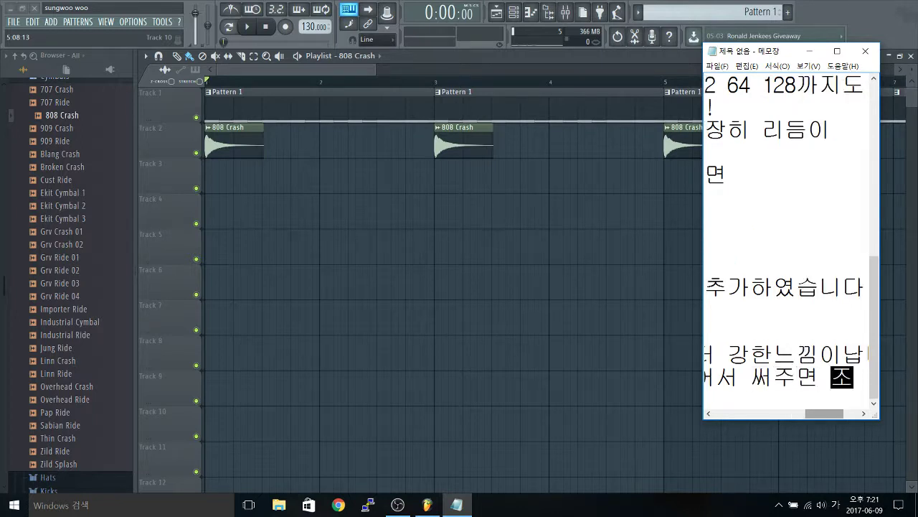
key("Return")
Step: Continue the note on the new line with "드럼 리듬룹을 만드실수있으실겁니다!!"
type("ㄷ")
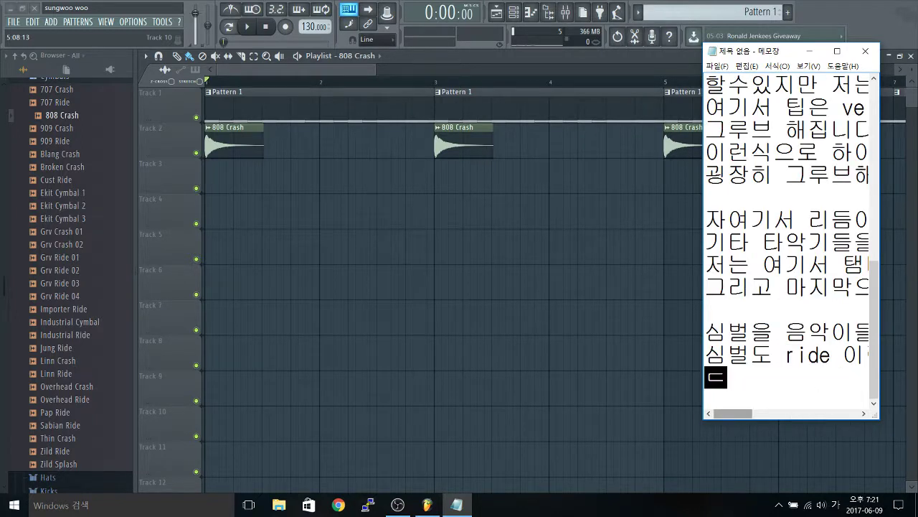
type("ㅡㄹㅓㅁ ㄹㅣㄷㅡㅁㄹㅜㅂㅇ")
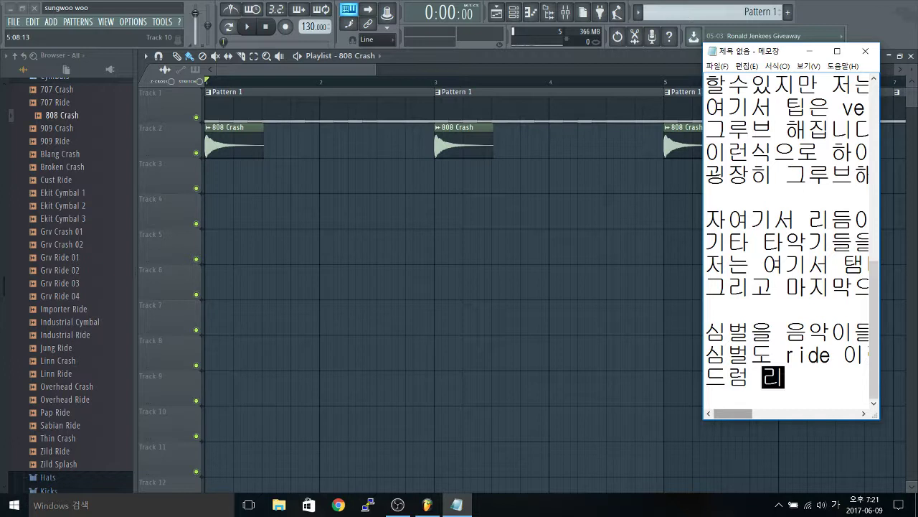
type("ㅡㄹ ")
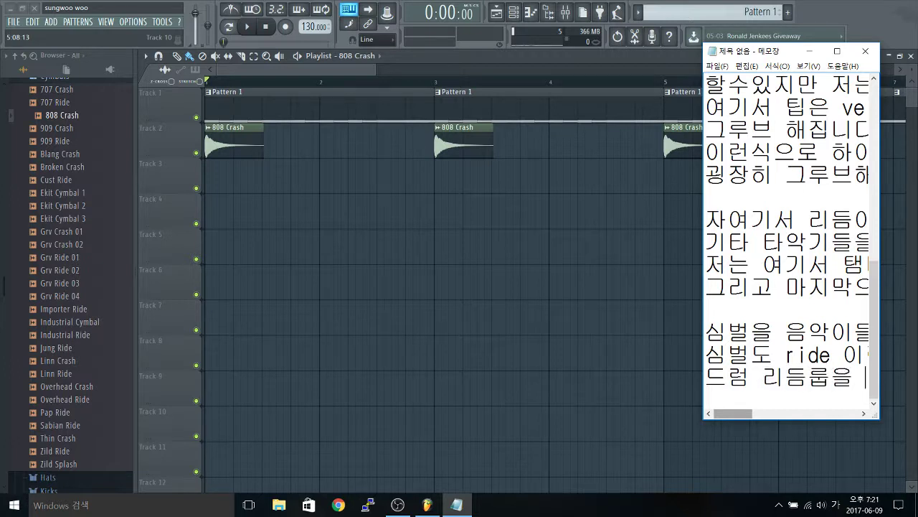
type("ㅁㅏㄴㄷㅡㅅㅣㄹㅅㅜㅇㅣ")
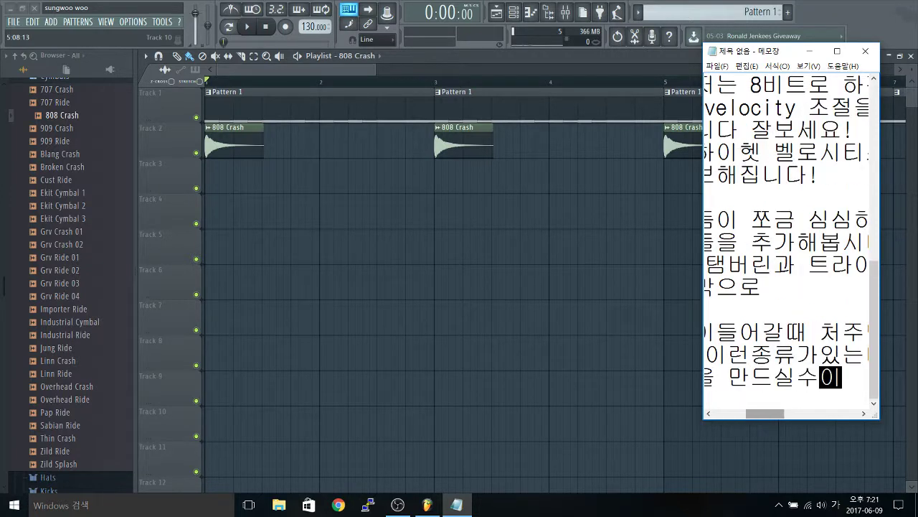
type("ㅆㅇㅡㅅㅣㄱㅓㅅㅇ")
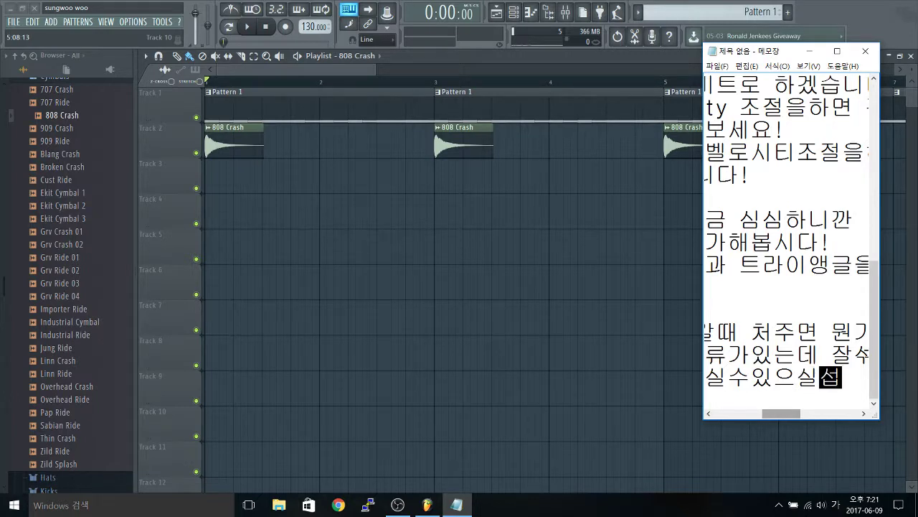
key("BackSpace")
key("BackSpace")
type("ㅅㅣ")
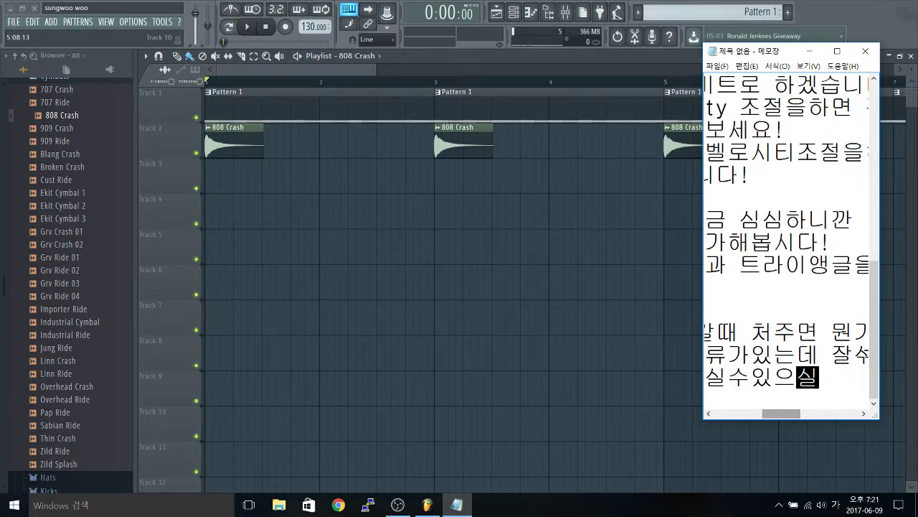
type("ㄲㅓㅂ")
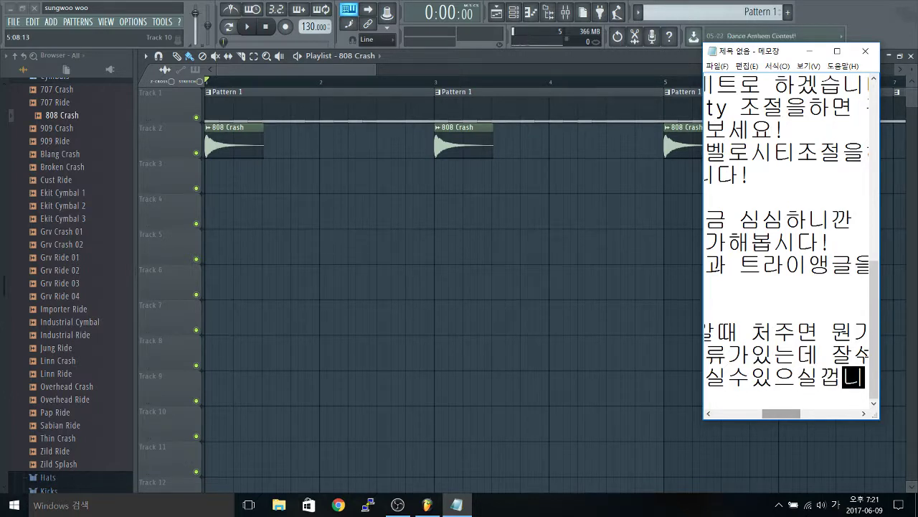
type("ㅂㄴㅣㄷㅏ!!")
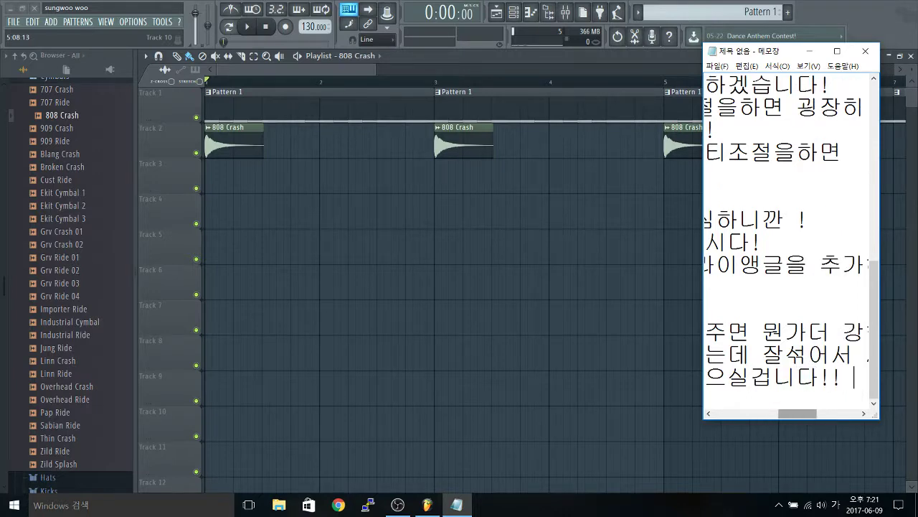
Step: Append "한번들어보고 마치죠!" to the drum loop line and add the closing line "모두즐음 하세요!" below it
type(" ㅎㅏㄴㅂㅓㅇㄷㅡㄹㅇㅓㅂㅗㄱㅗ ")
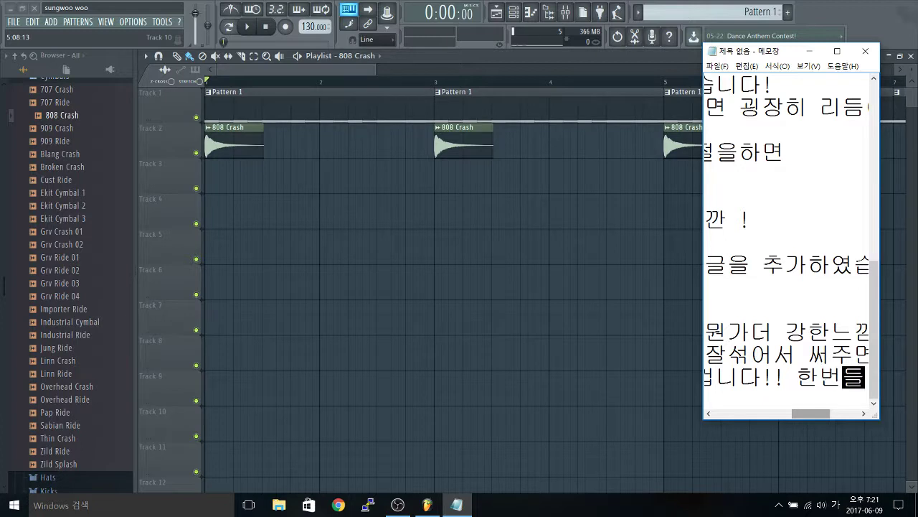
type("ㅁㅏㅊㅣㅈㅛ!")
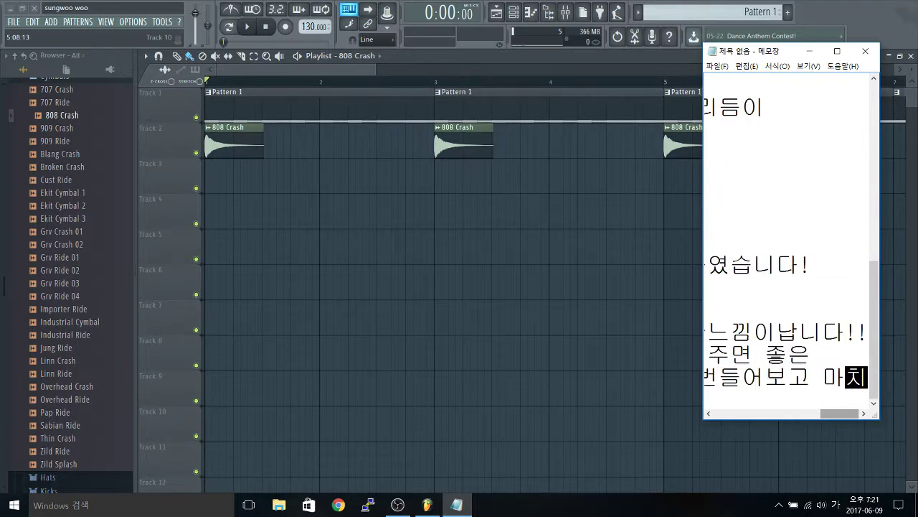
key("Return")
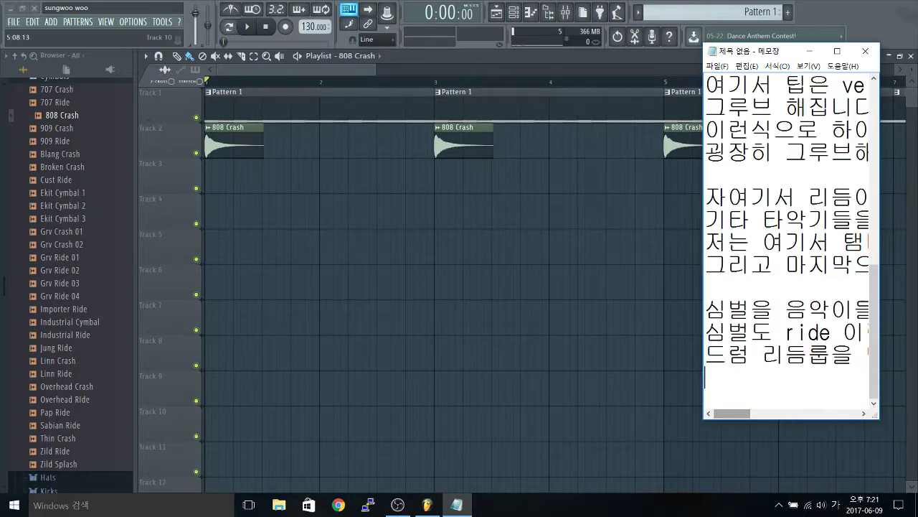
type("ㅁㅗㄷㅡㅅㅡㄹㅇㅡㅁ ㅎㅏ ㅅㅔ")
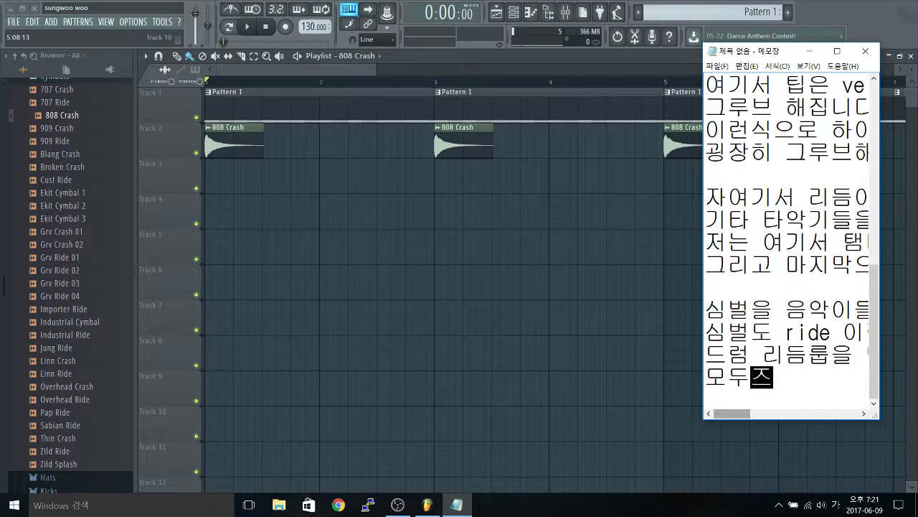
type("ㅇㅛ!")
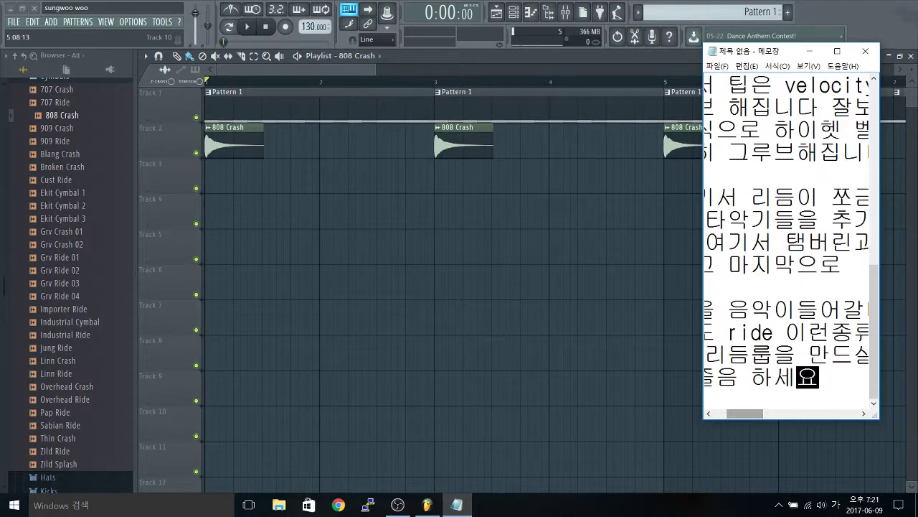
Step: Minimize the notes to return to FL Studio, play the finished song arrangement, and stop playback
left_click(809, 51)
key("space")
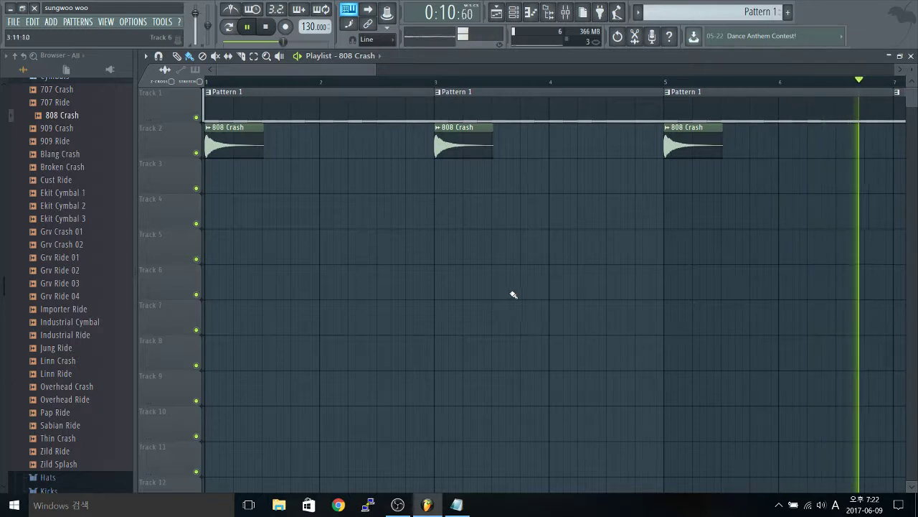
key("space")
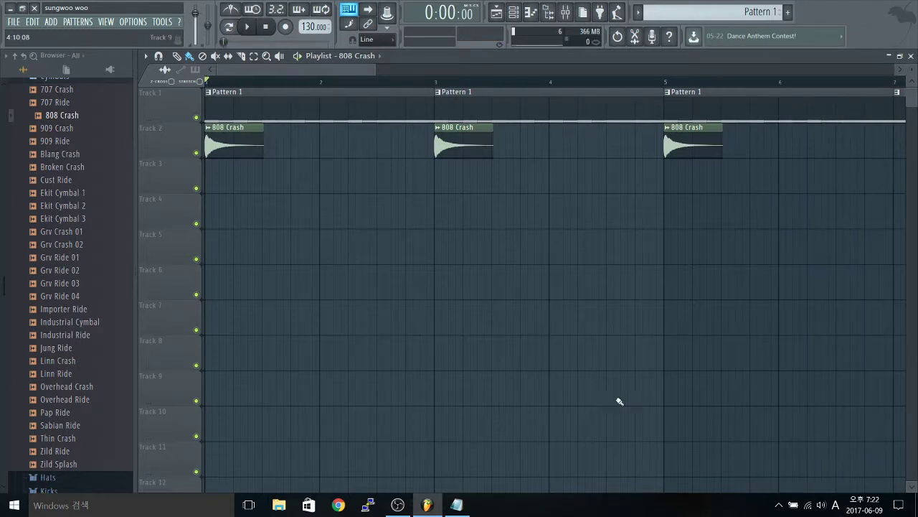